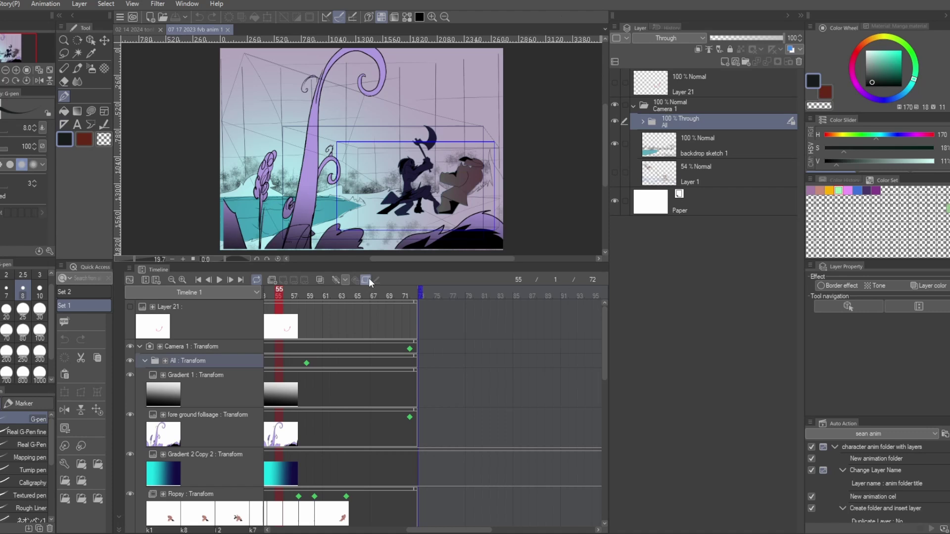
# - Move the playhead to frame 1 and play back the animation to review the whole shot
pyautogui.scroll(-3, 378, 396)
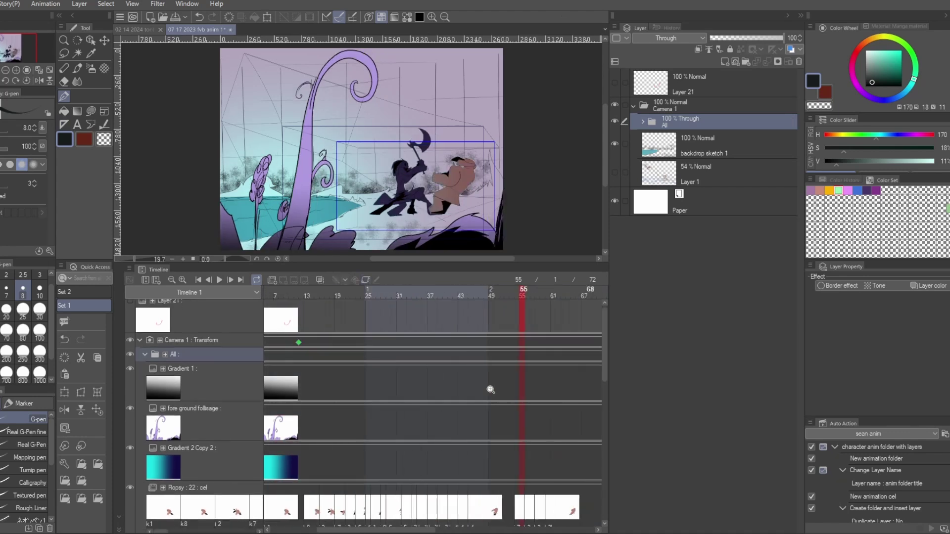
pyautogui.scroll(-2, 475, 372)
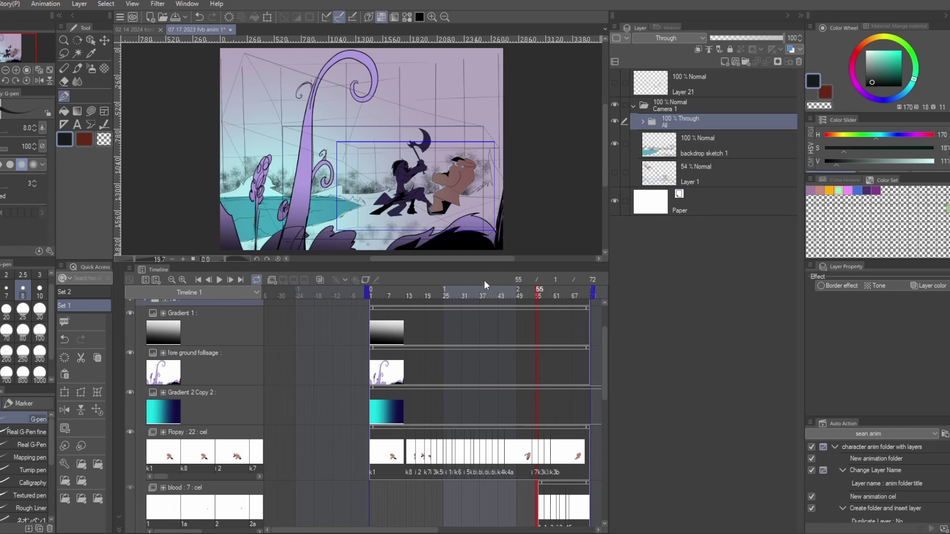
pyautogui.moveTo(482, 293); pyautogui.dragTo(334, 307)
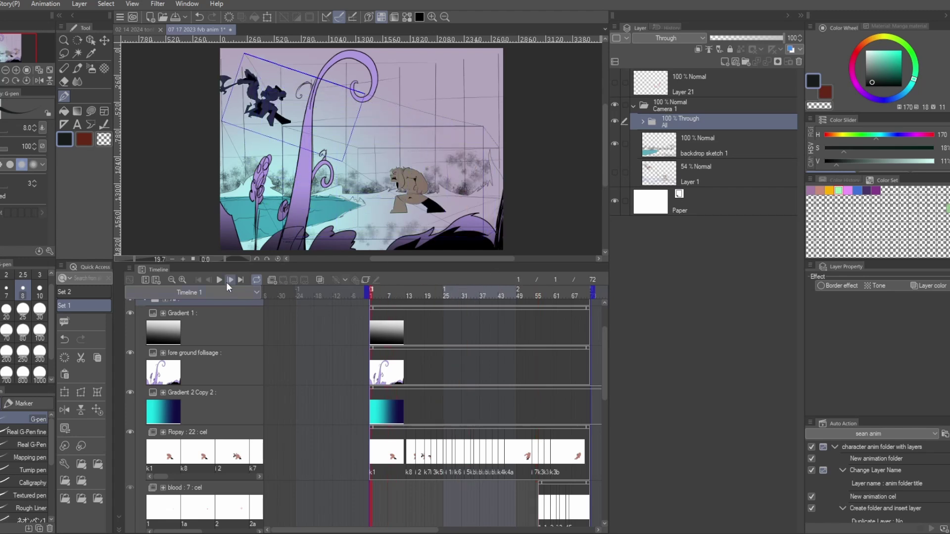
pyautogui.moveTo(410, 291); pyautogui.dragTo(361, 305)
pyautogui.click(220, 280)
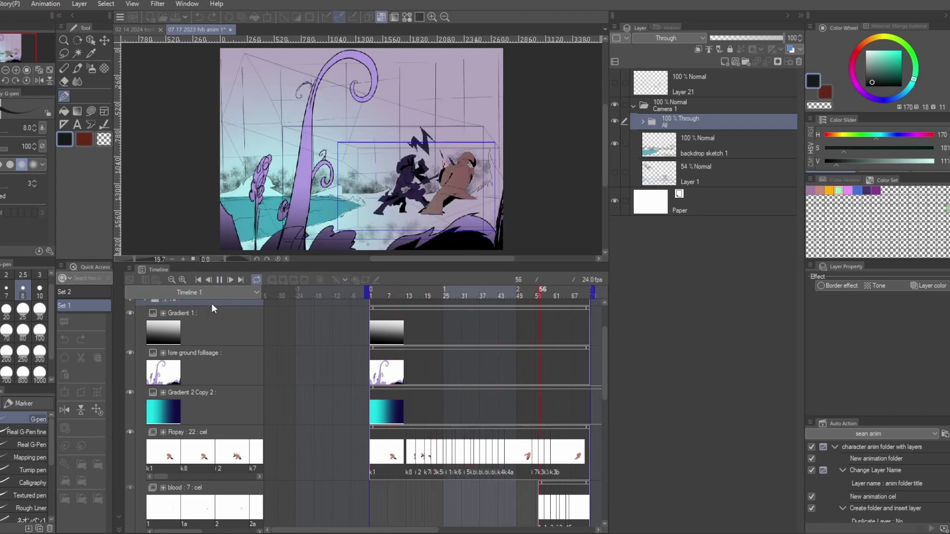
pyautogui.click(220, 280)
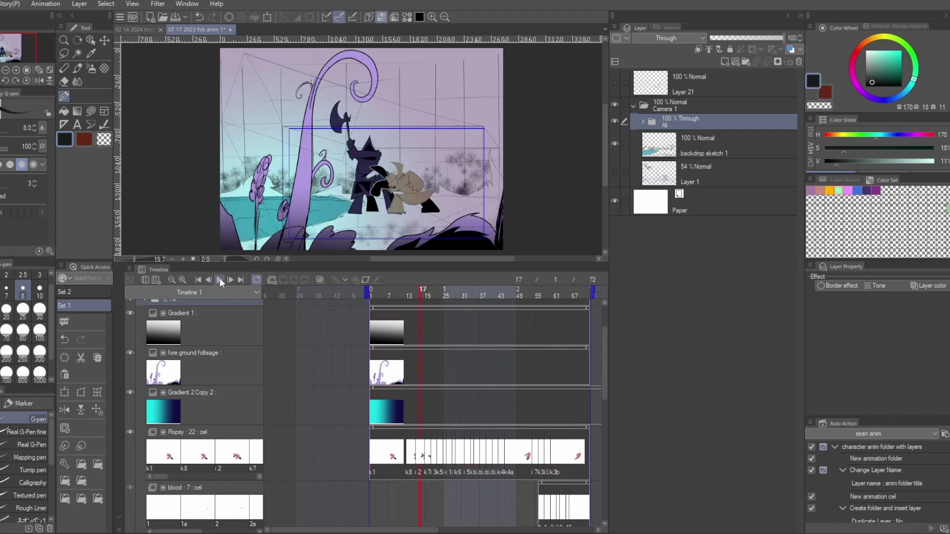
# - Expand the All folder and examine the gradient, foliage and character cel layers it contains
pyautogui.click(644, 123)
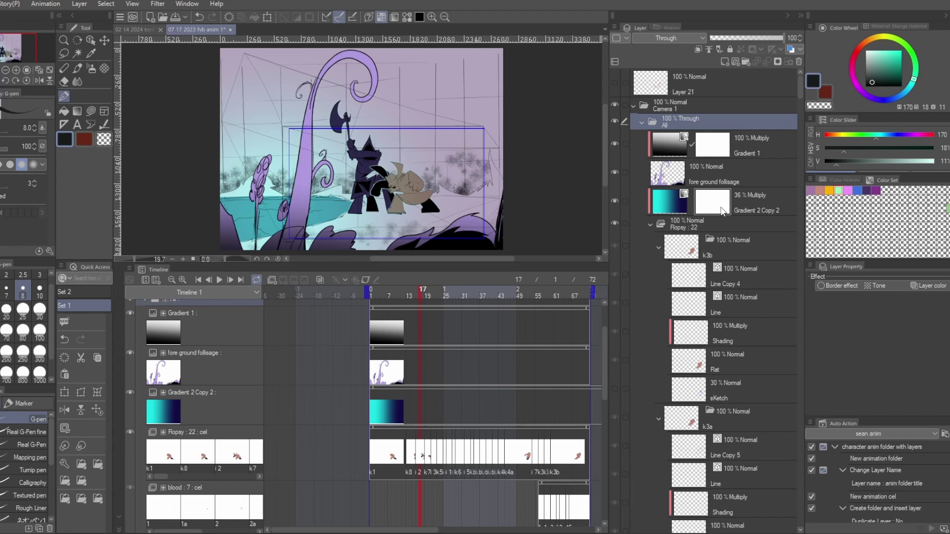
pyautogui.scroll(-3, 668, 238)
pyautogui.scroll(3, 667, 237)
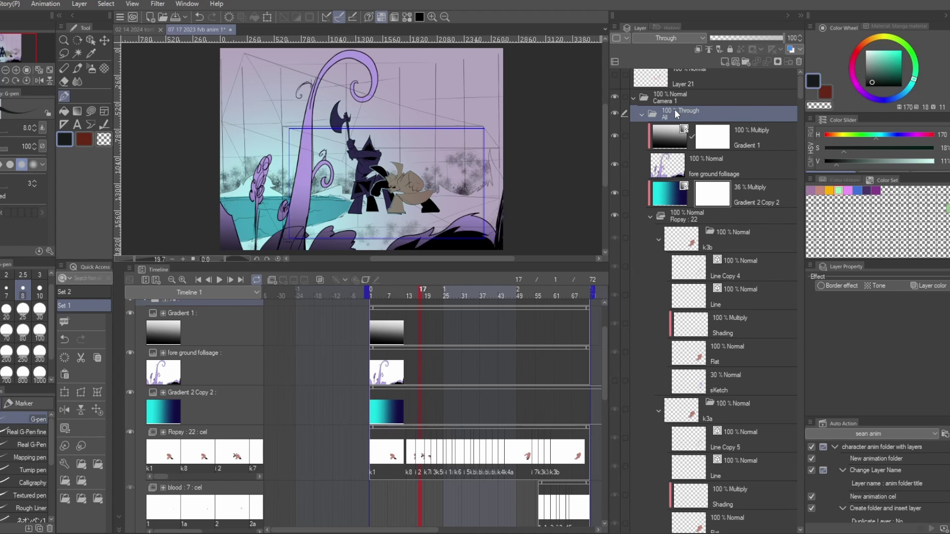
pyautogui.click(641, 114)
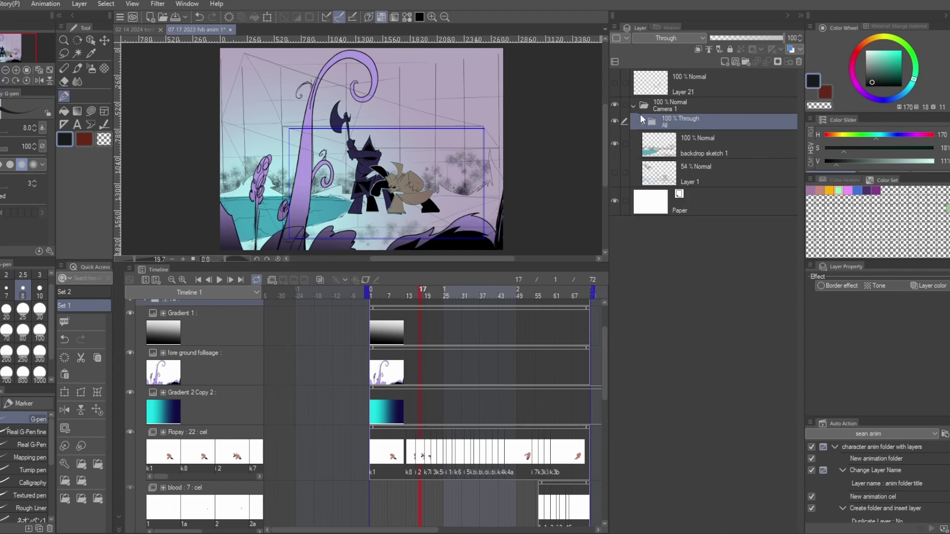
pyautogui.click(642, 119)
pyautogui.scroll(-3, 710, 223)
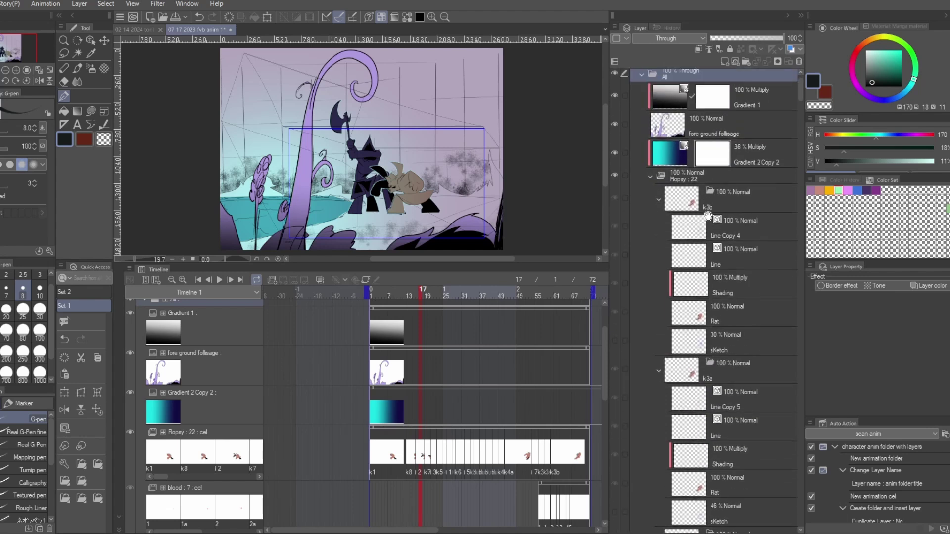
pyautogui.scroll(2, 710, 208)
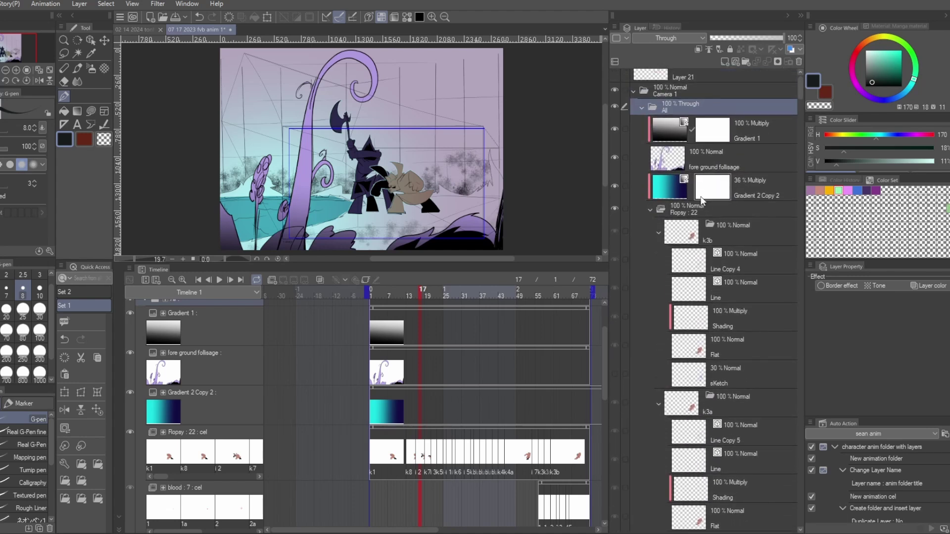
pyautogui.click(714, 169)
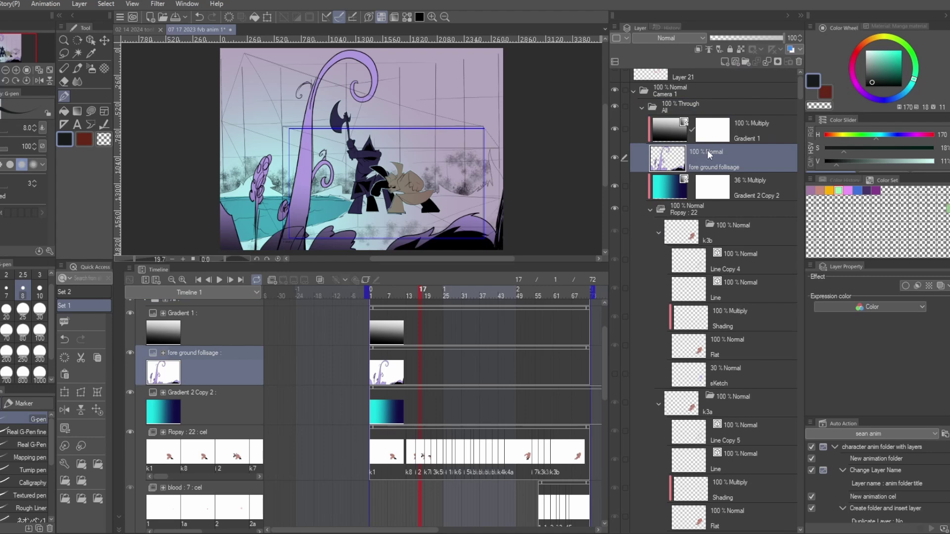
pyautogui.scroll(-10, 678, 302)
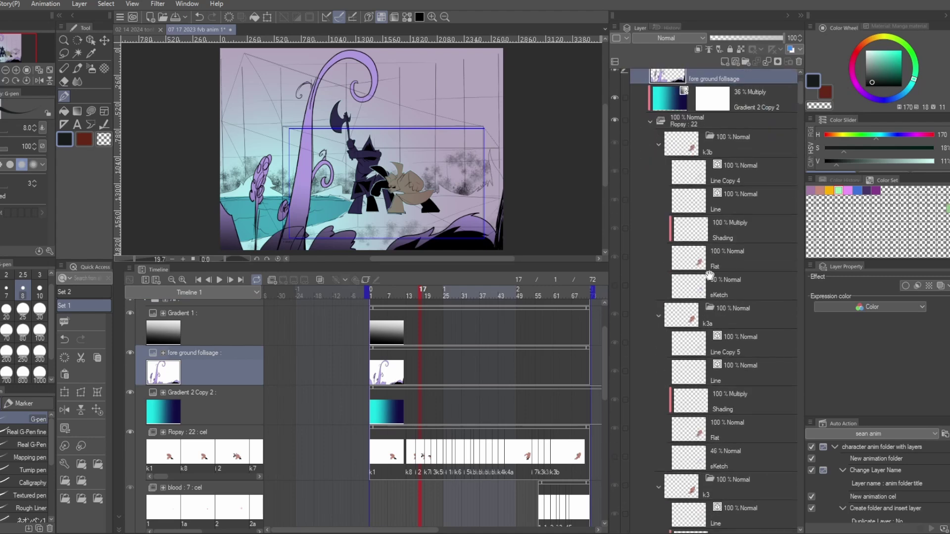
pyautogui.scroll(12, 708, 247)
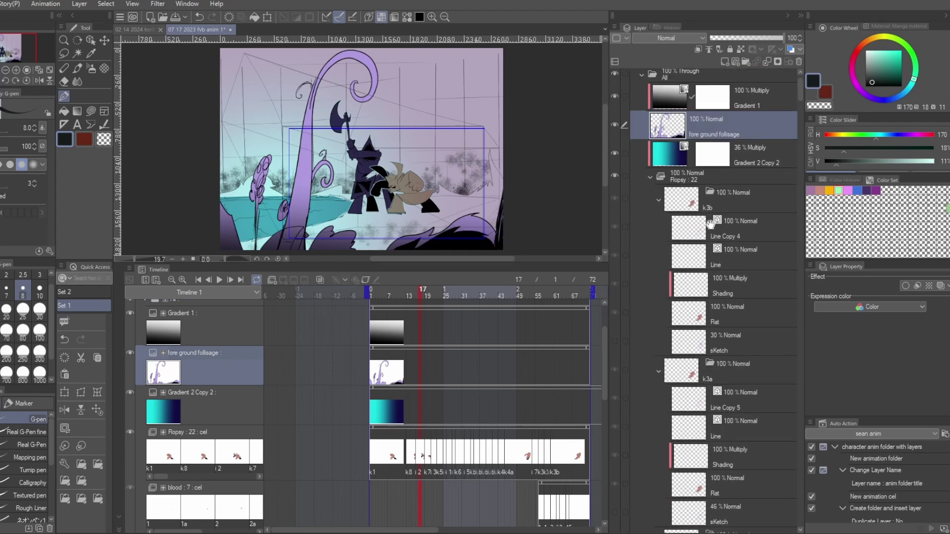
pyautogui.click(696, 122)
pyautogui.scroll(-17, 710, 277)
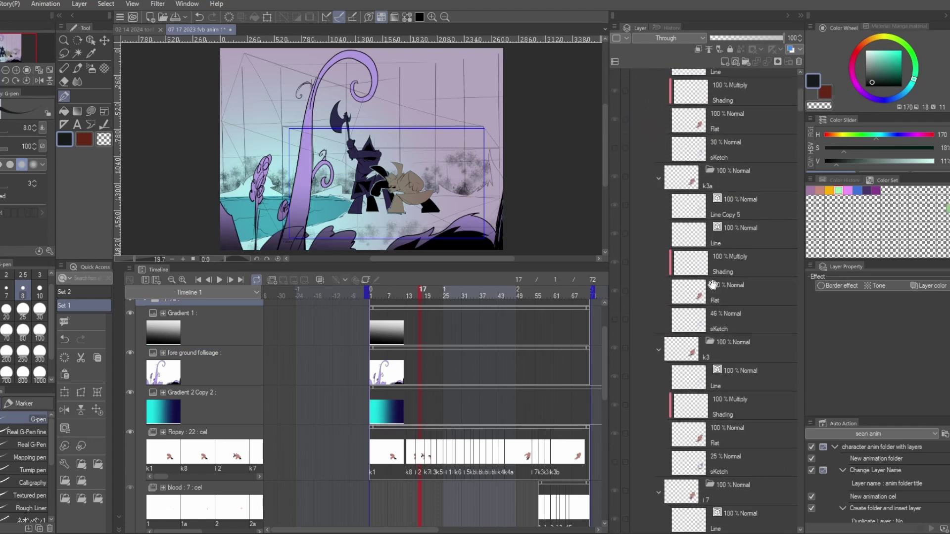
pyautogui.scroll(17, 639, 126)
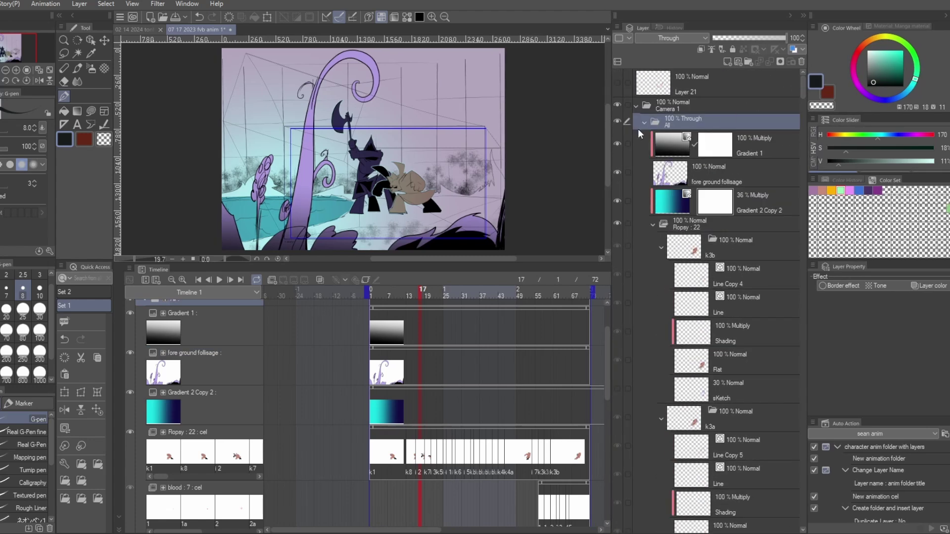
# - Collapse the Flopsy, blood, Brothers 1 and Animation folder groups inside the All folder
pyautogui.click(666, 218)
pyautogui.click(654, 241)
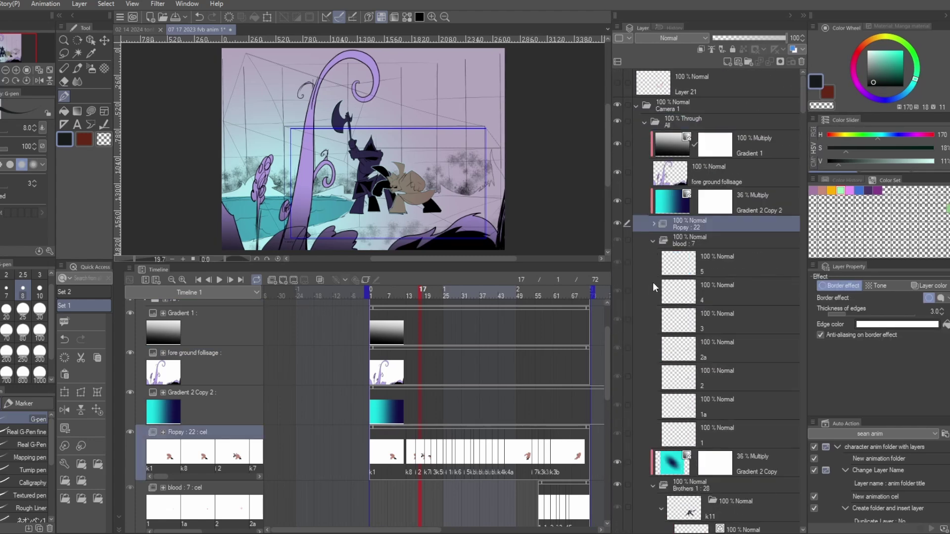
pyautogui.click(653, 241)
pyautogui.click(654, 286)
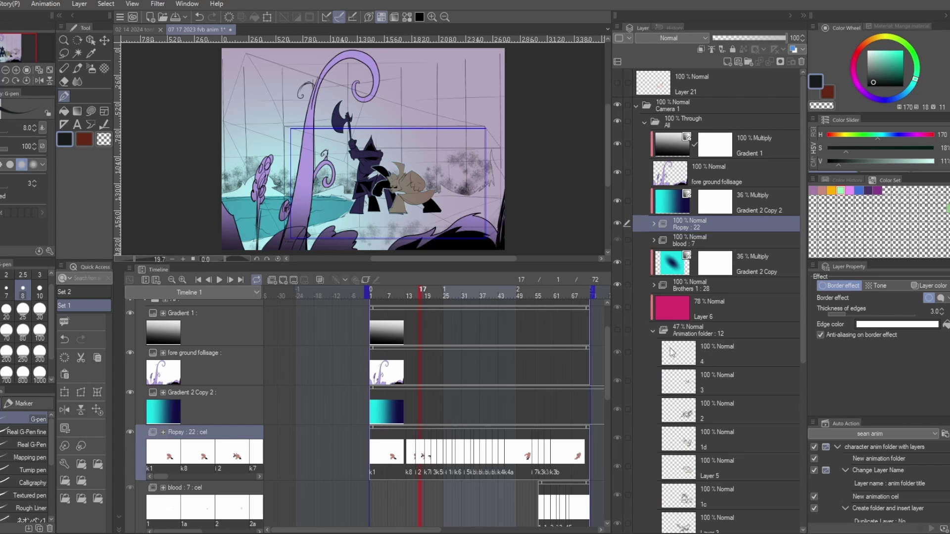
pyautogui.click(653, 331)
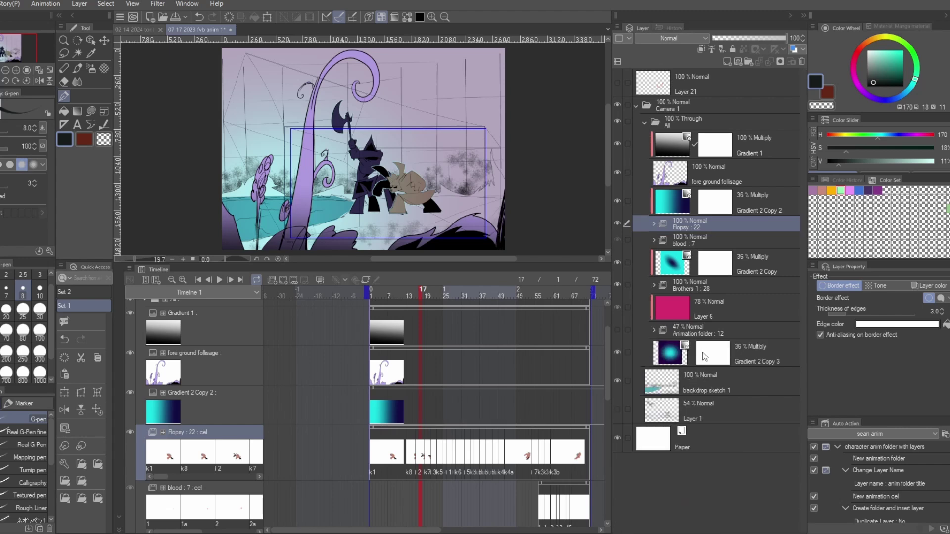
# - Select the All folder and preview the animation playback
pyautogui.click(704, 121)
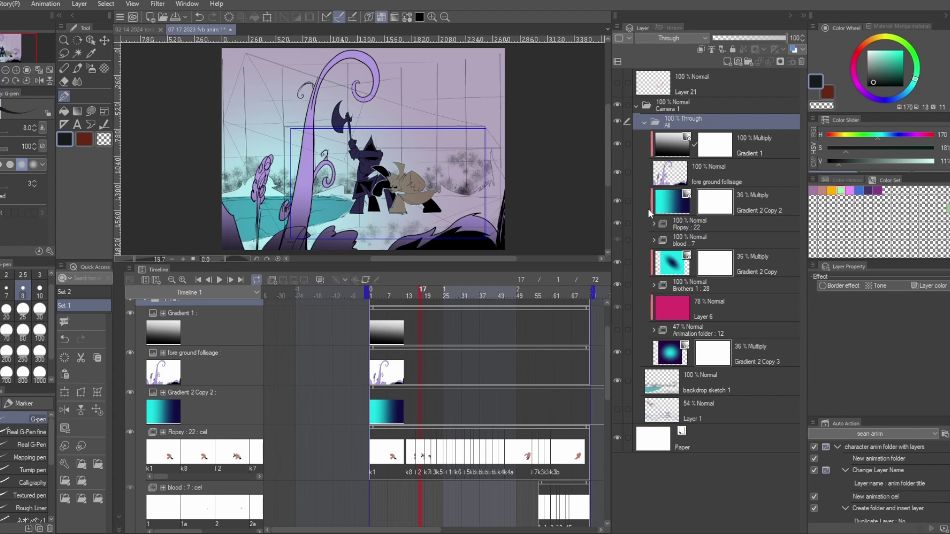
pyautogui.click(220, 280)
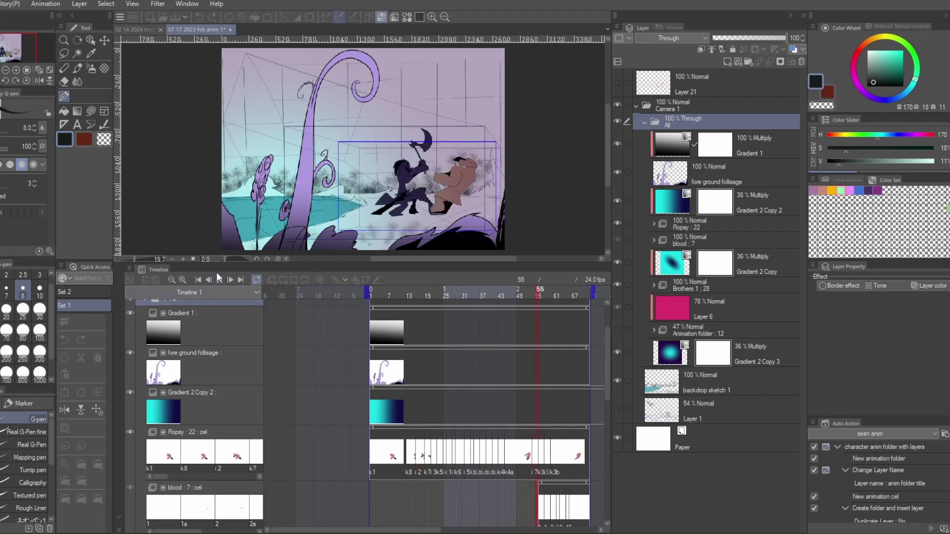
pyautogui.click(219, 280)
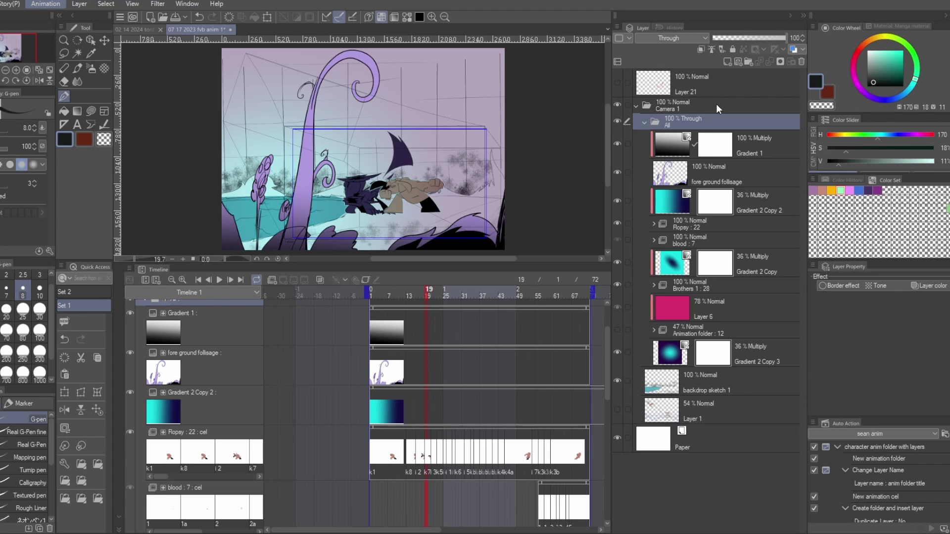
# - Try moving the All folder out of the Camera 1 folder, and undo the move
pyautogui.click(708, 93)
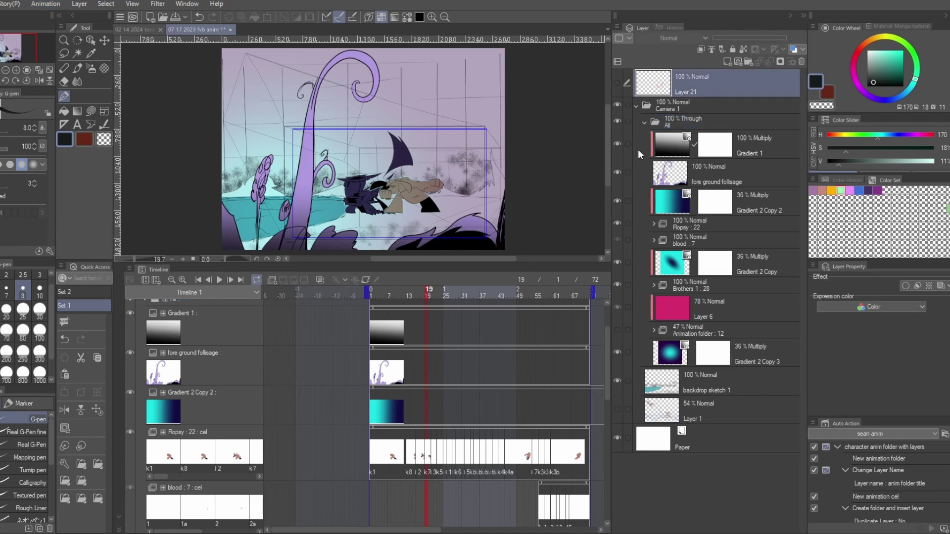
pyautogui.click(662, 108)
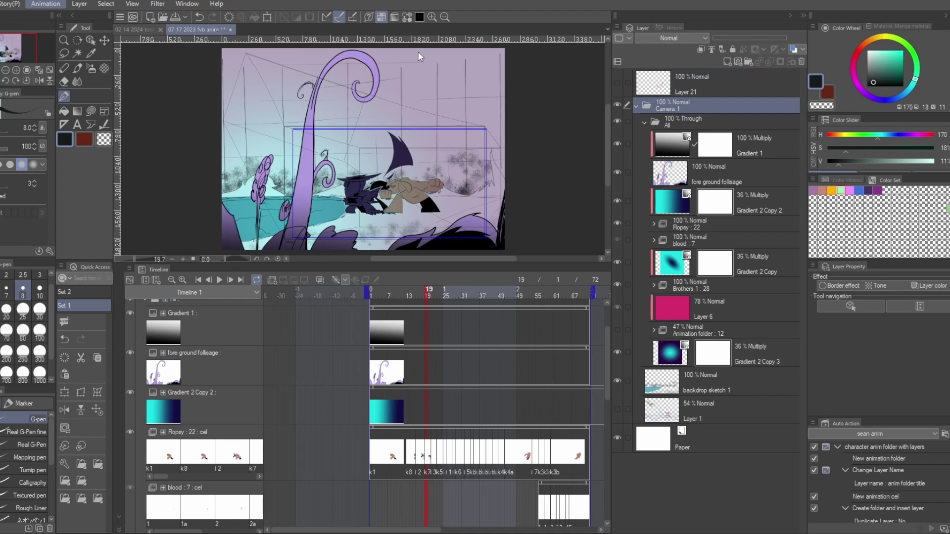
pyautogui.click(636, 105)
pyautogui.click(636, 105)
pyautogui.click(636, 106)
pyautogui.click(635, 106)
pyautogui.moveTo(687, 117); pyautogui.dragTo(687, 102)
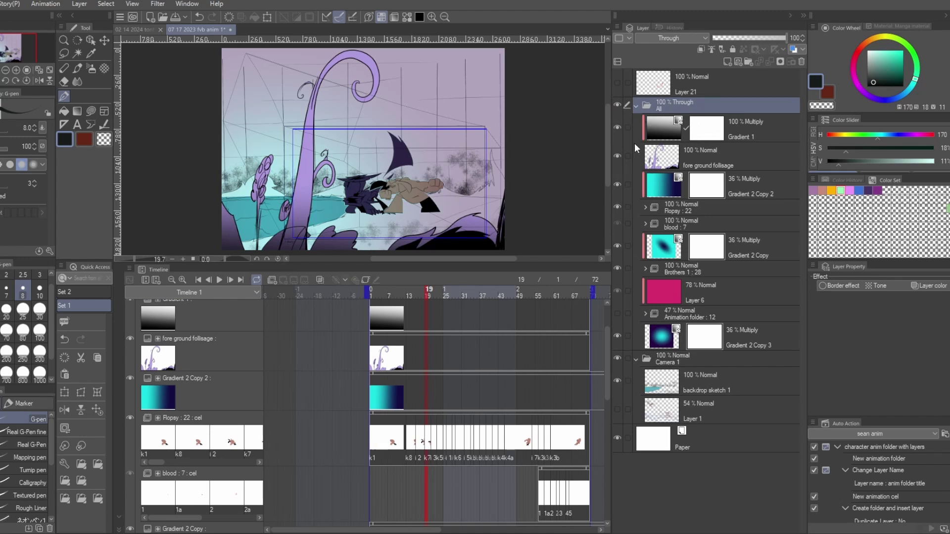
pyautogui.hotkey('ctrl', 'z')
# - Go through the Camera 1 transform keyframes at frames 1, 12 and 72 to examine the camera framing
pyautogui.scroll(2, 390, 348)
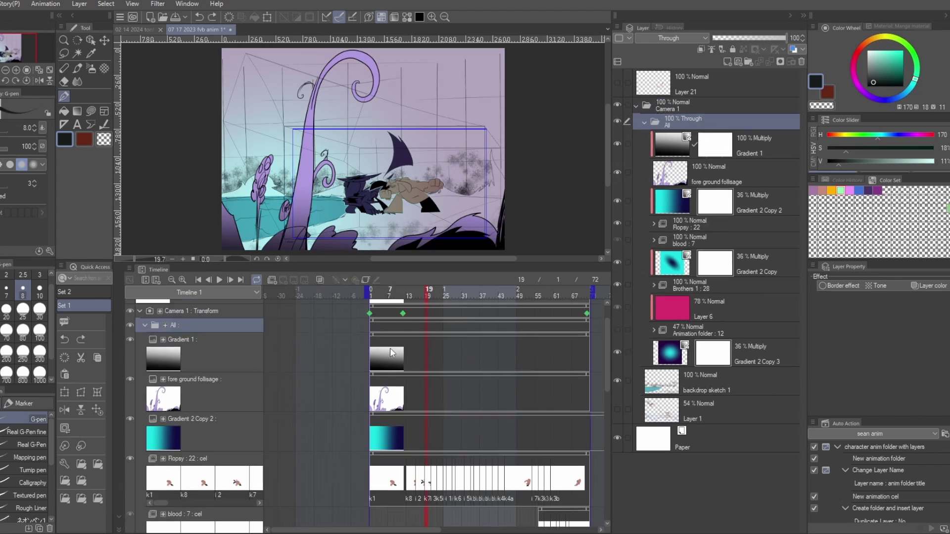
pyautogui.hscroll(3, 405, 362)
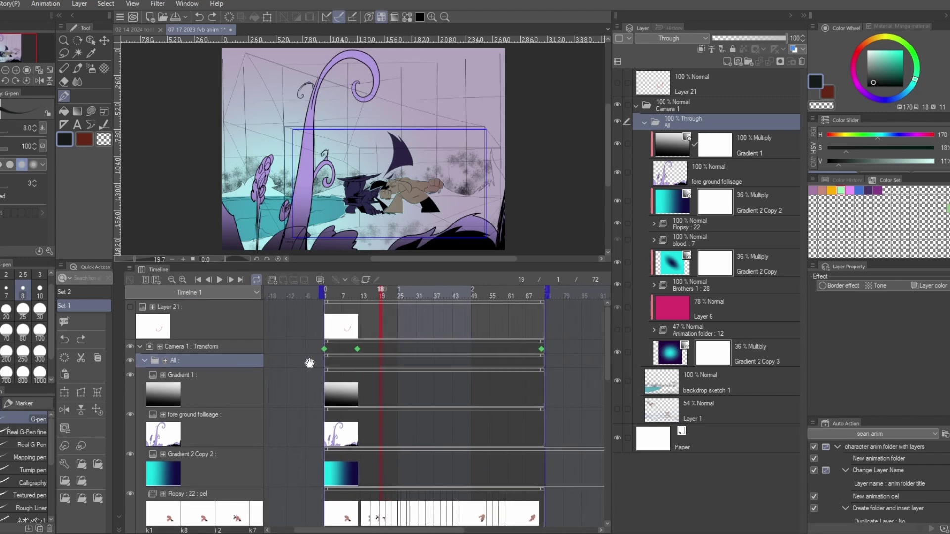
pyautogui.click(346, 290)
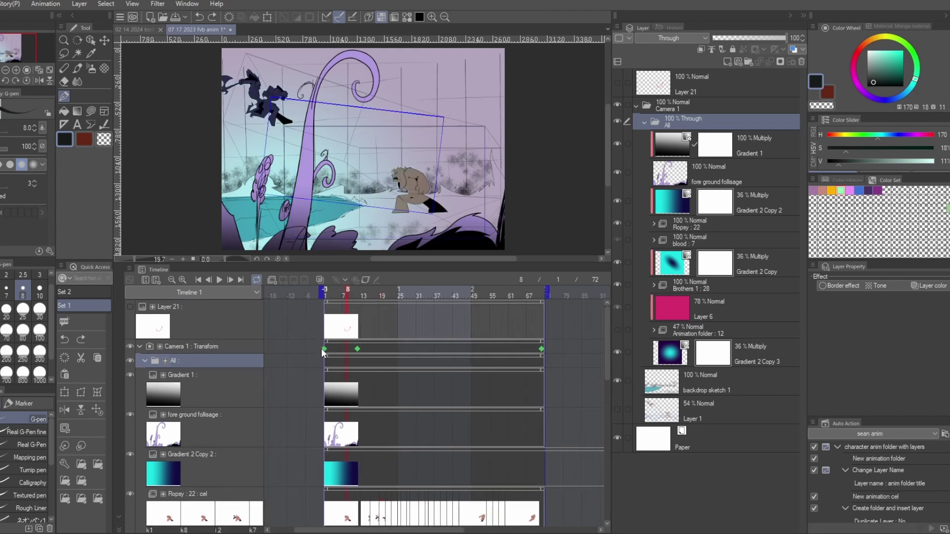
pyautogui.click(324, 349)
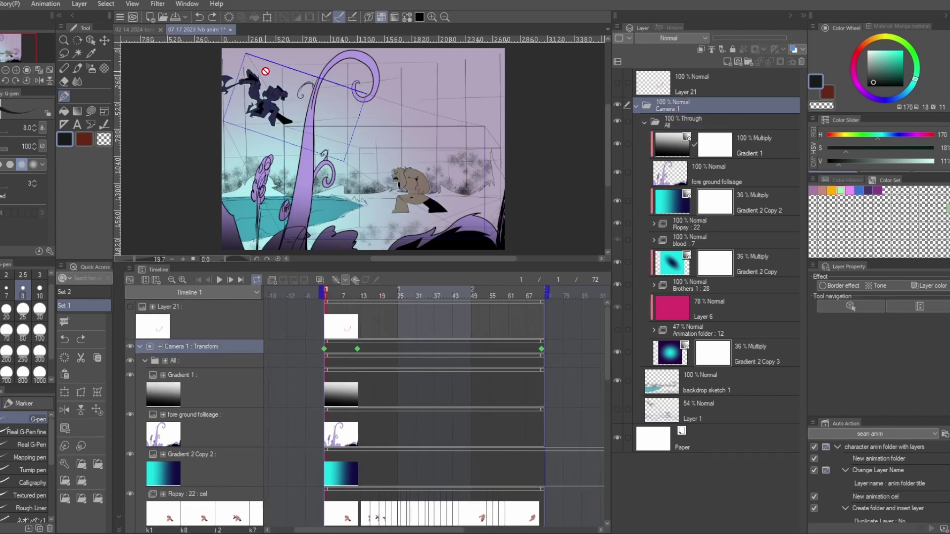
pyautogui.click(358, 350)
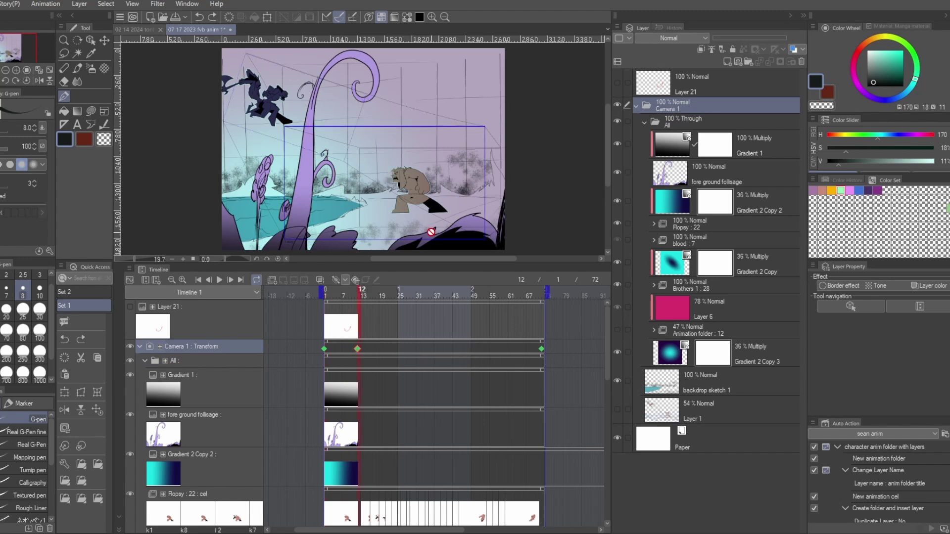
pyautogui.click(542, 350)
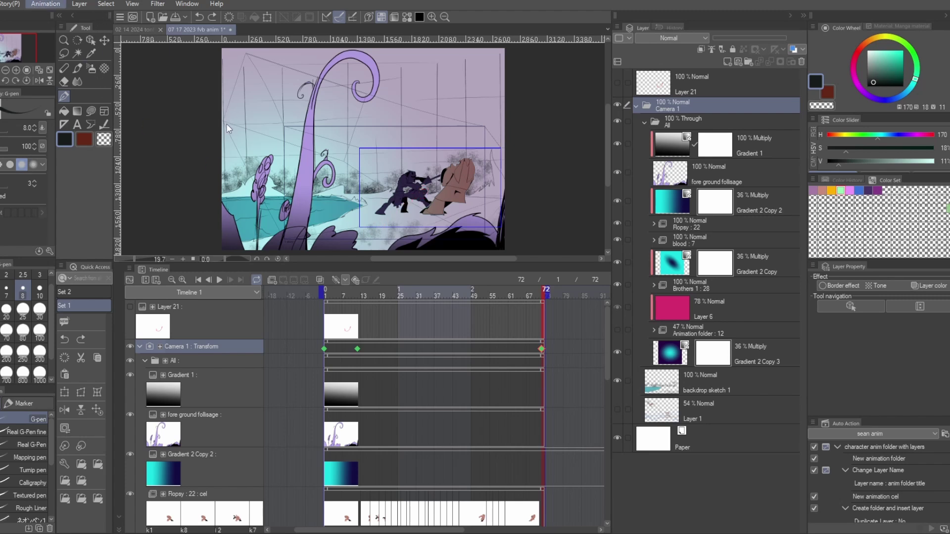
# - Play back the animation from its beginning to review the camera movement between the keyframes
pyautogui.click(329, 295)
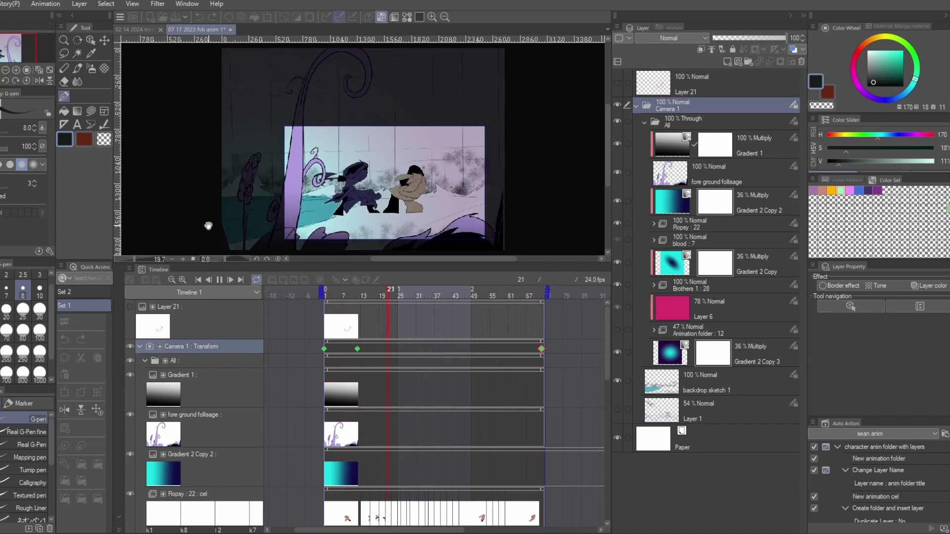
pyautogui.click(219, 279)
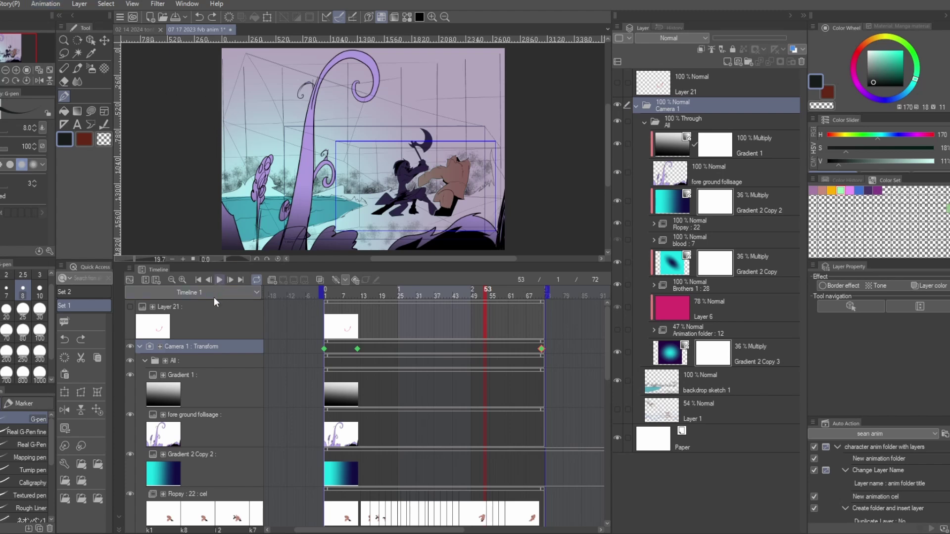
pyautogui.press('space')
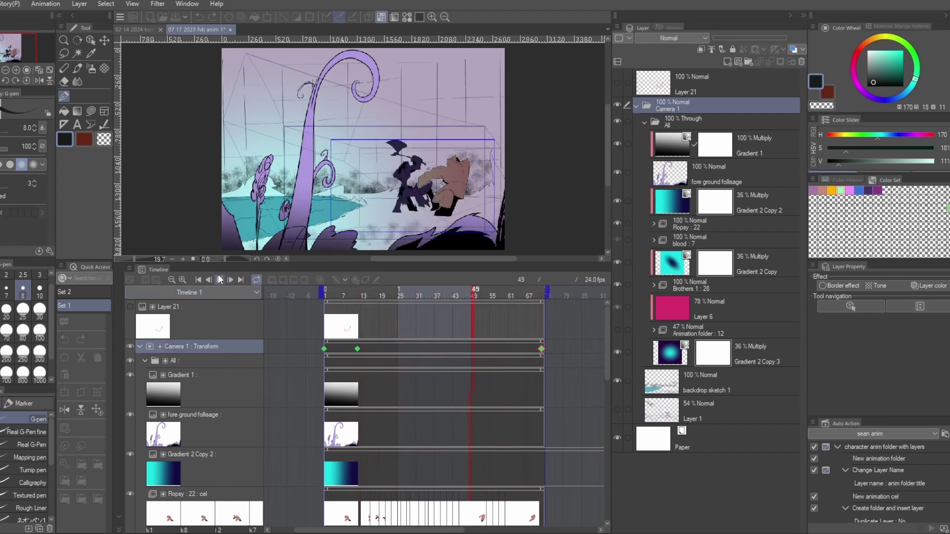
pyautogui.press('space')
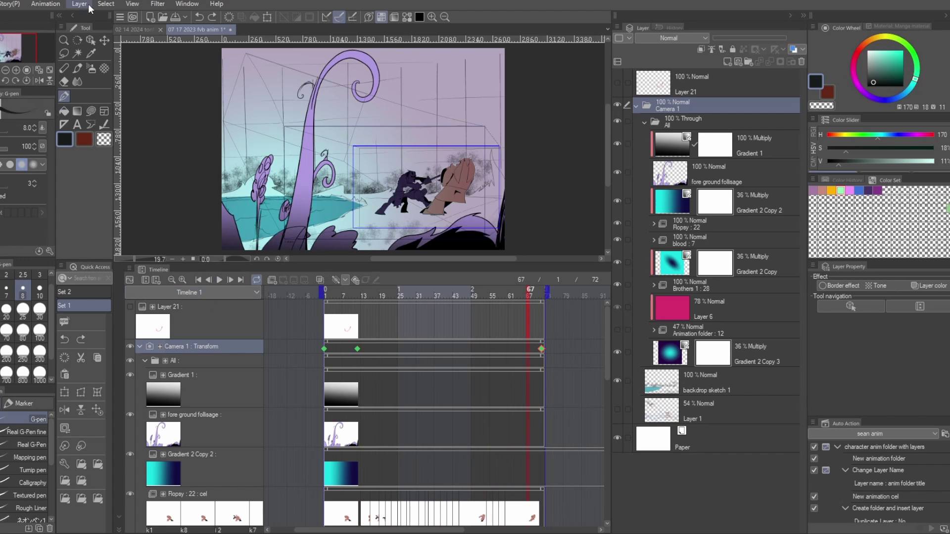
# - Enable keyframes on the All folder, play back the animation with them, and disable the keyframes again
pyautogui.click(663, 126)
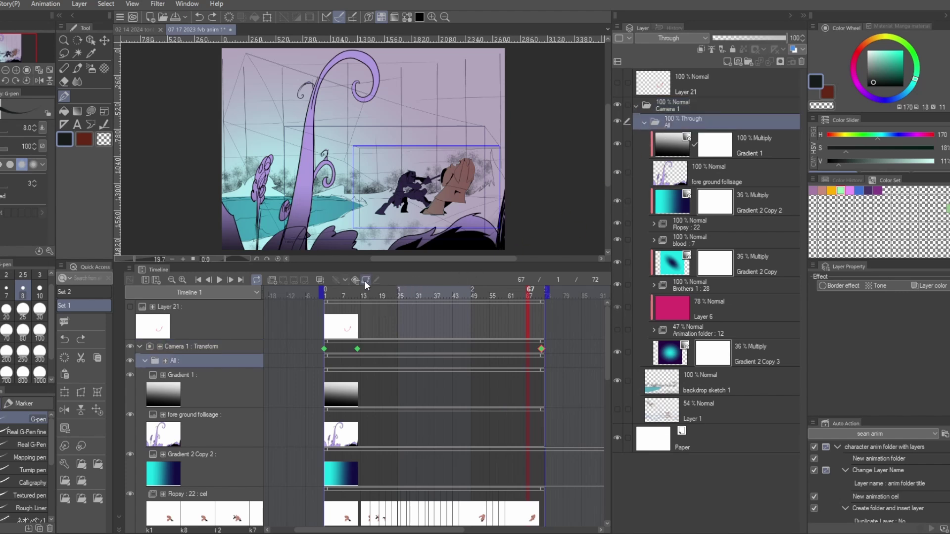
pyautogui.hotkey('ctrl', 'y')
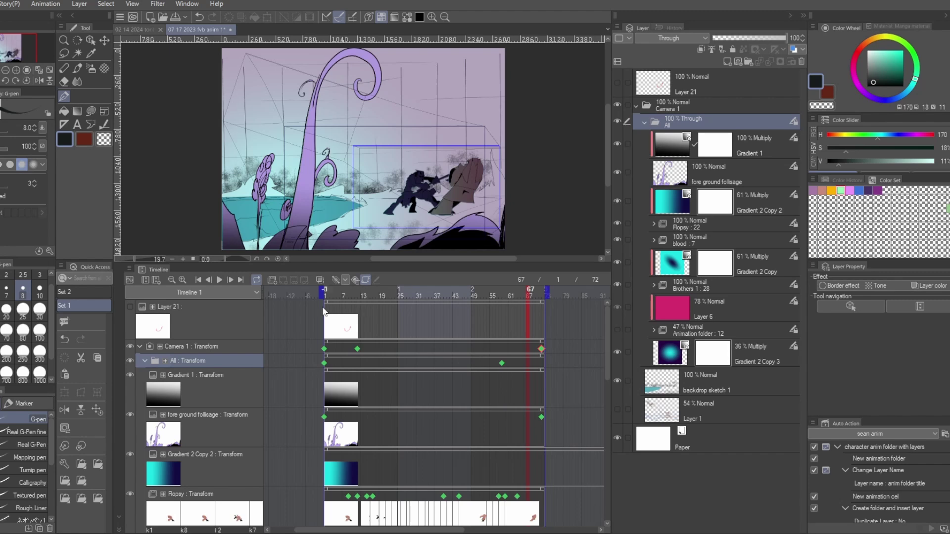
pyautogui.click(220, 280)
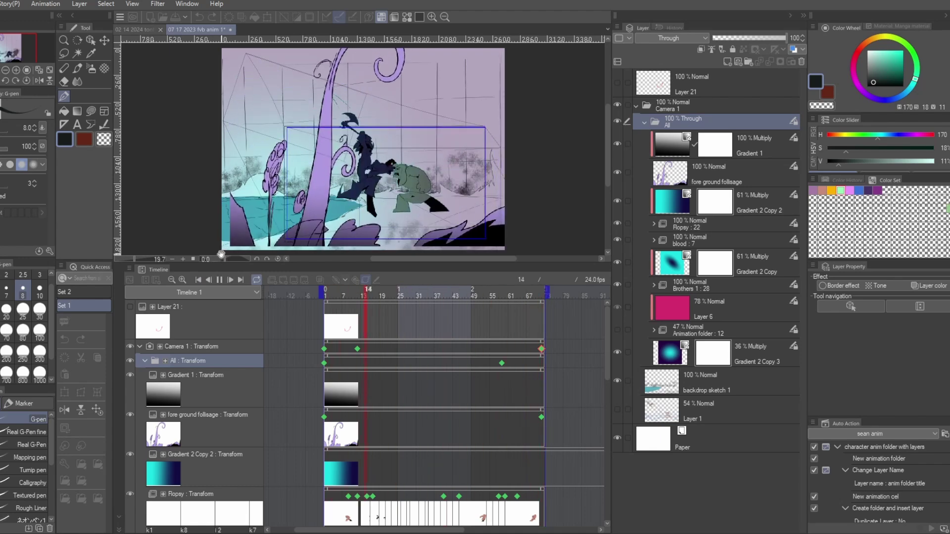
pyautogui.click(219, 279)
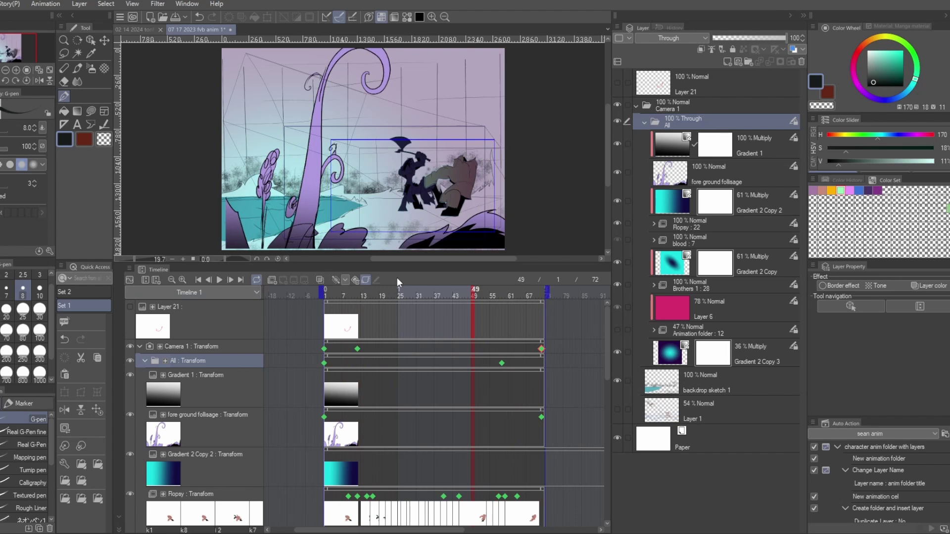
pyautogui.click(364, 280)
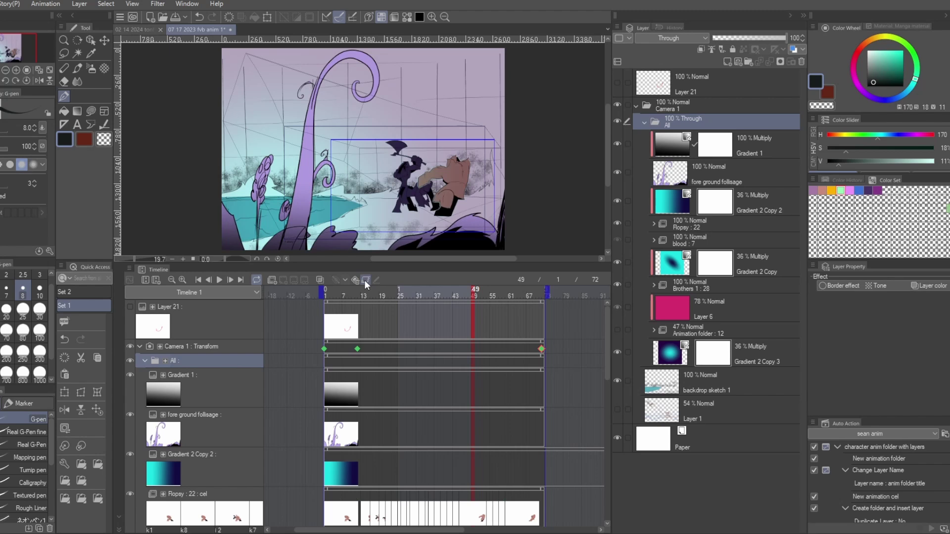
# - Expand the Flopsy animation folder and go through its k3b, k3a and k3 cel folders to examine their layers
pyautogui.click(690, 224)
pyautogui.click(653, 225)
pyautogui.scroll(-3, 723, 247)
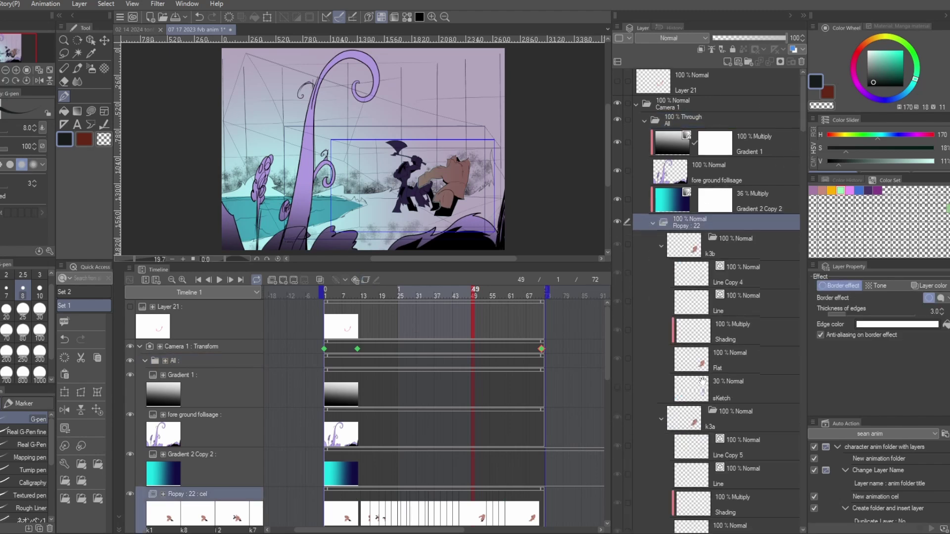
pyautogui.click(749, 146)
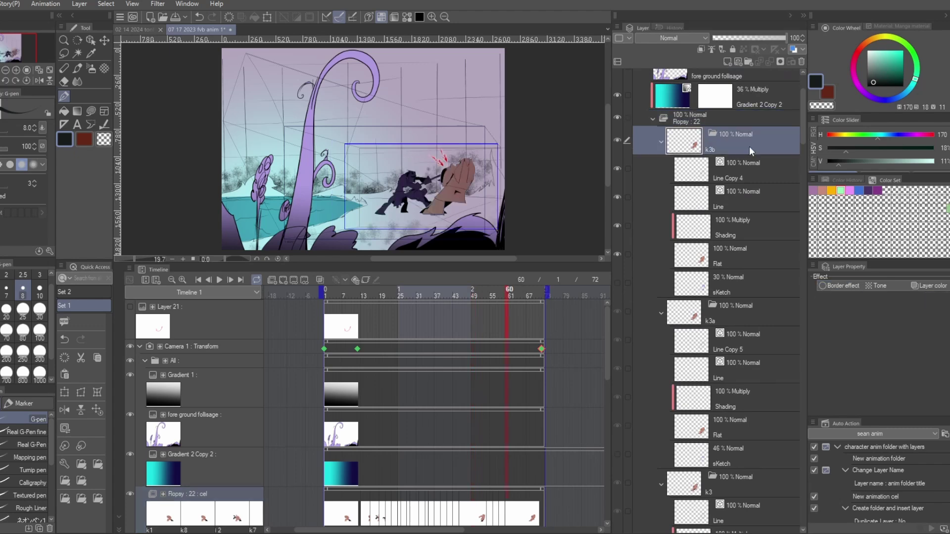
pyautogui.scroll(2, 447, 183)
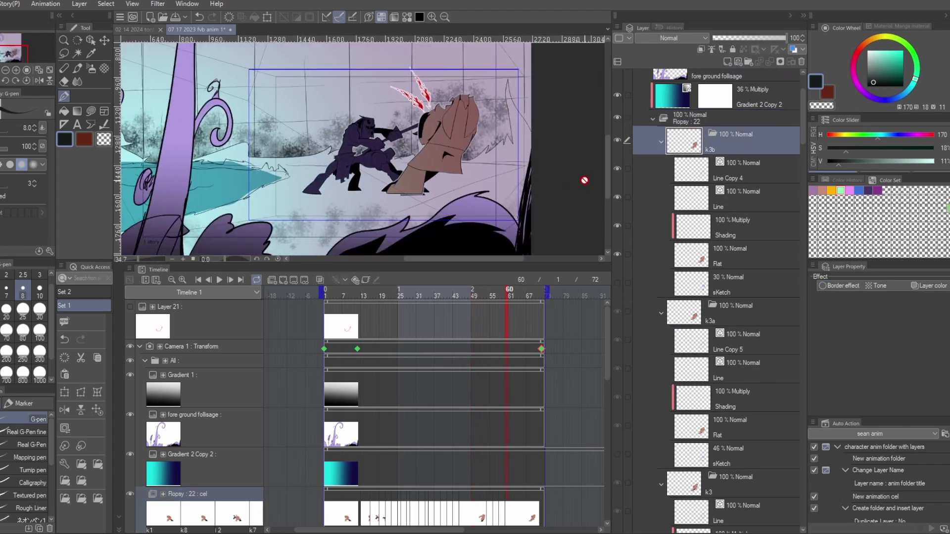
pyautogui.click(723, 320)
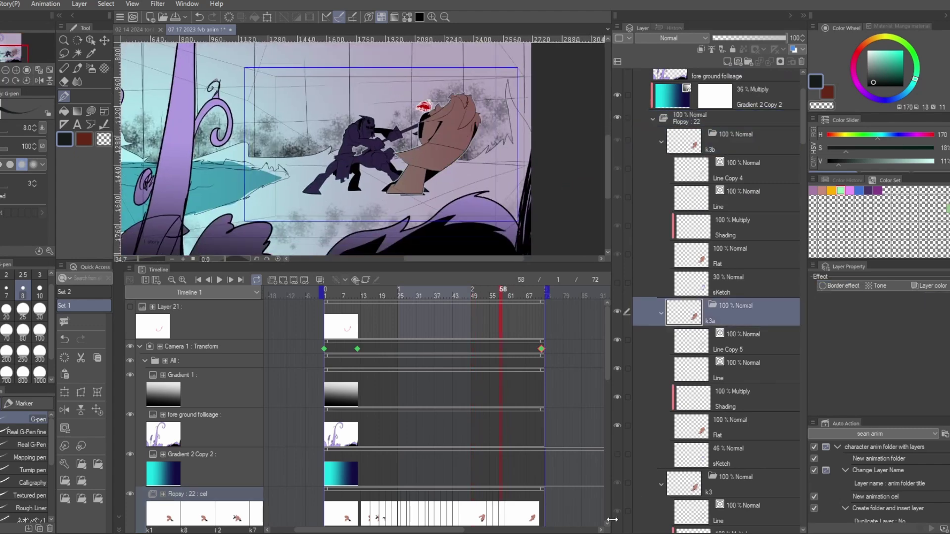
pyautogui.scroll(-1, 688, 342)
pyautogui.scroll(-5, 703, 342)
pyautogui.click(728, 344)
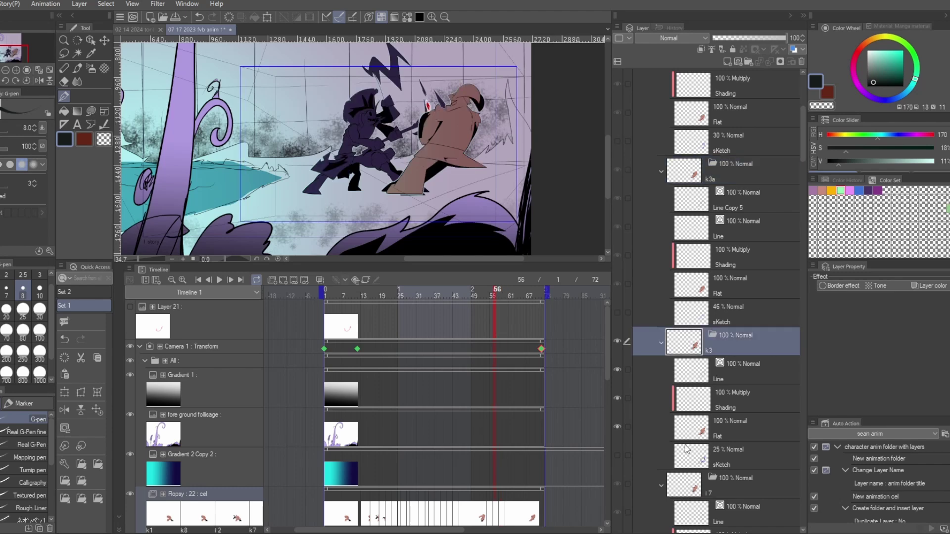
pyautogui.scroll(10, 685, 448)
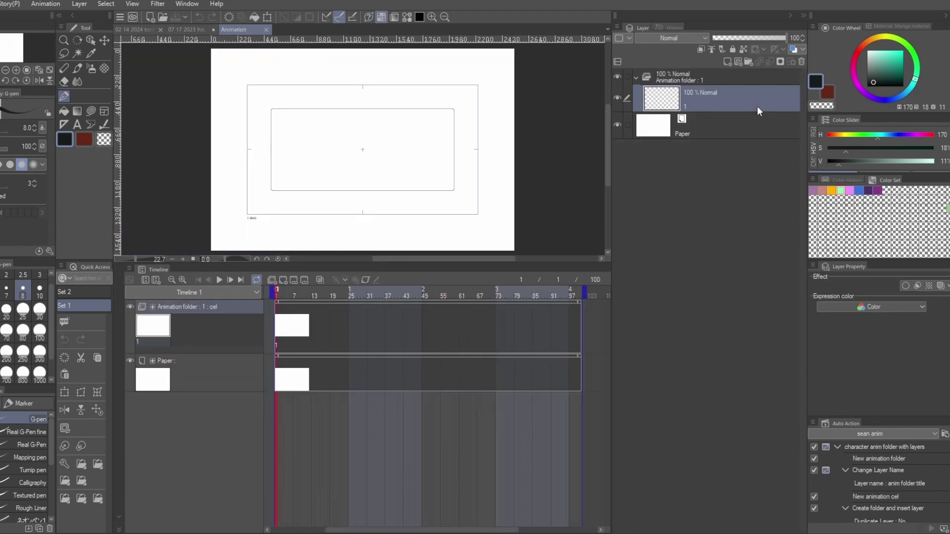
# - Create a new animation folder directly above the Paper layer and add a cel to it at frame 1
pyautogui.click(702, 133)
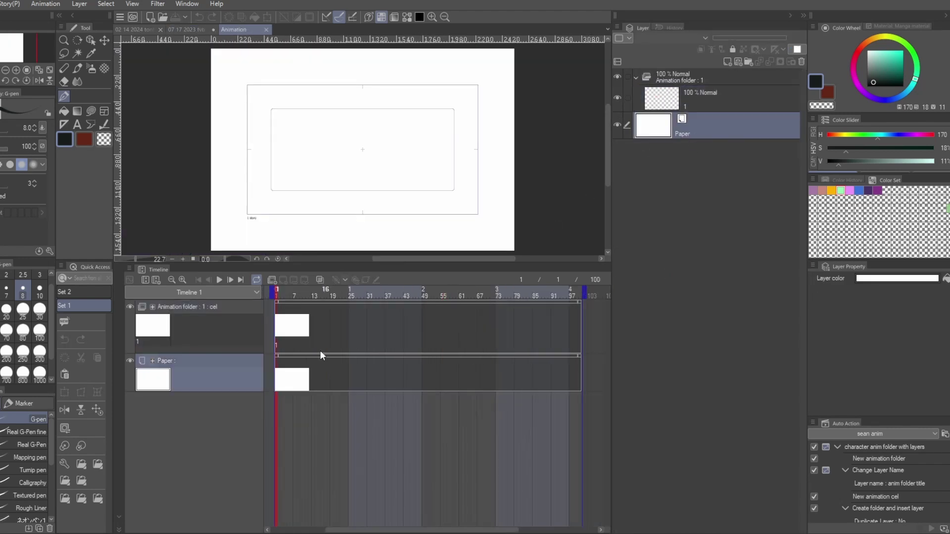
pyautogui.click(270, 281)
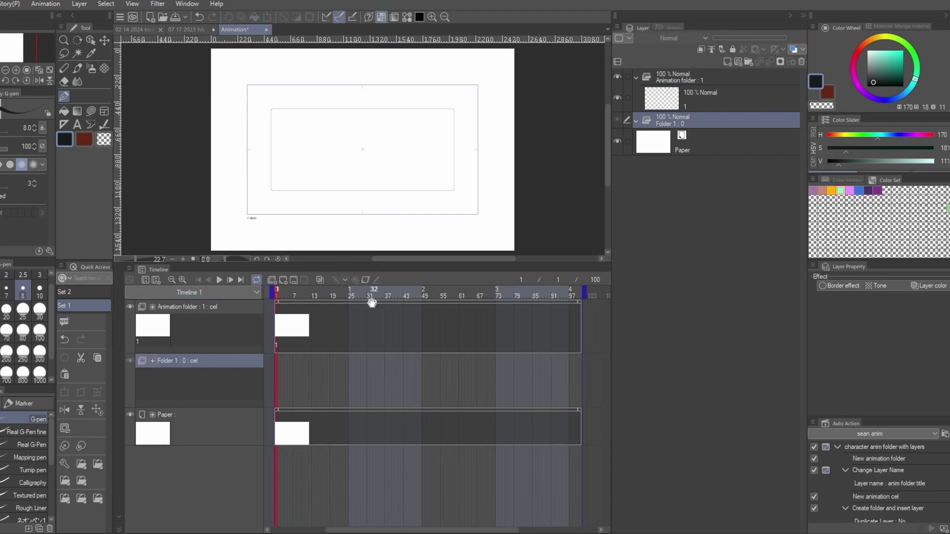
pyautogui.click(284, 279)
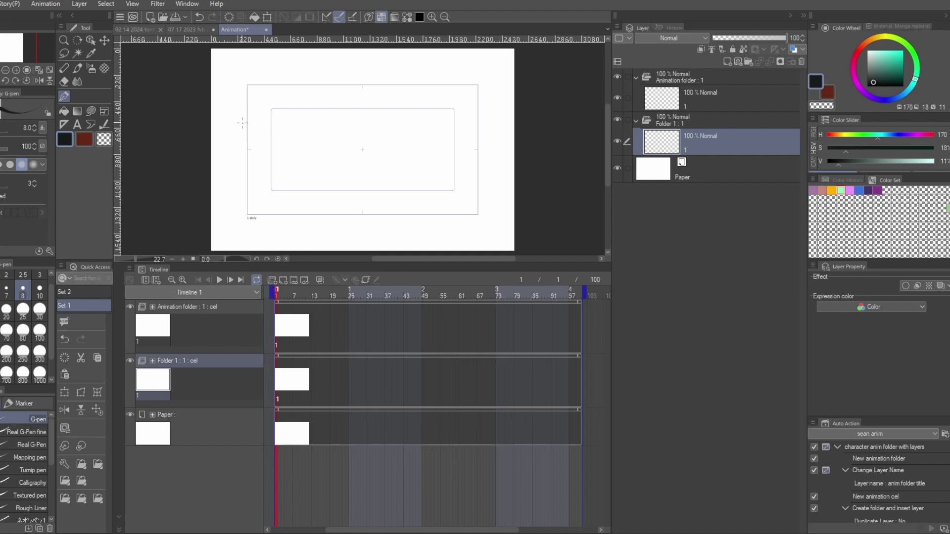
# - Draw a dark wavy G-pen line on the new cel and add a blue Lasso fill shape over it
pyautogui.moveTo(318, 111); pyautogui.dragTo(429, 178)
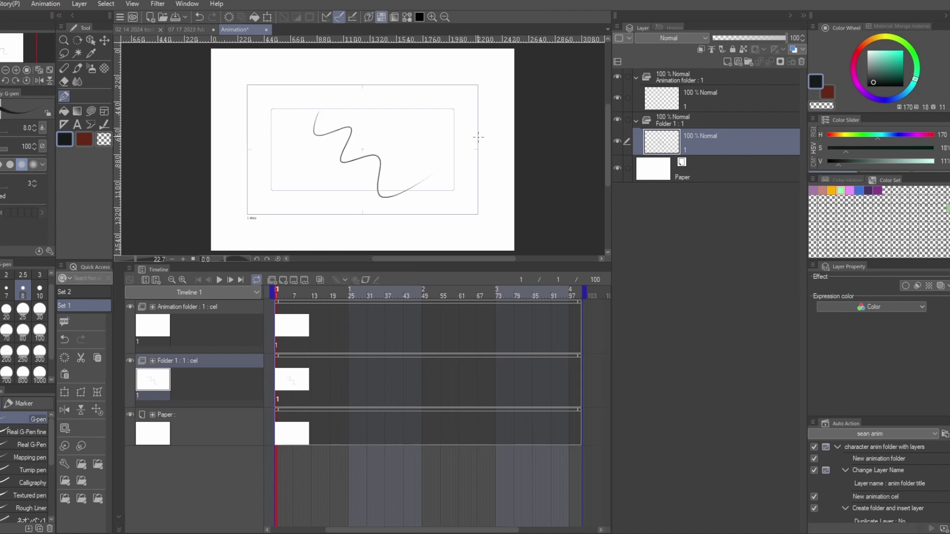
pyautogui.press('x')
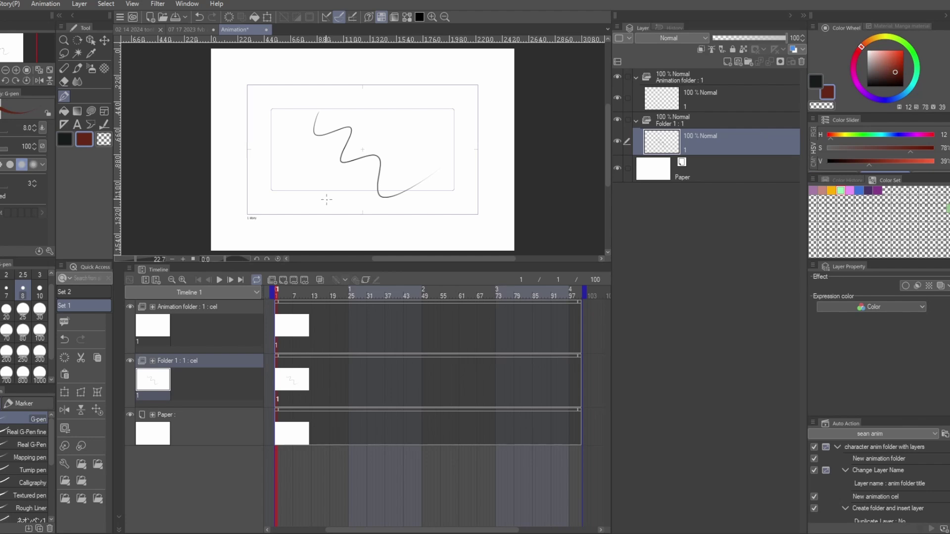
pyautogui.click(93, 111)
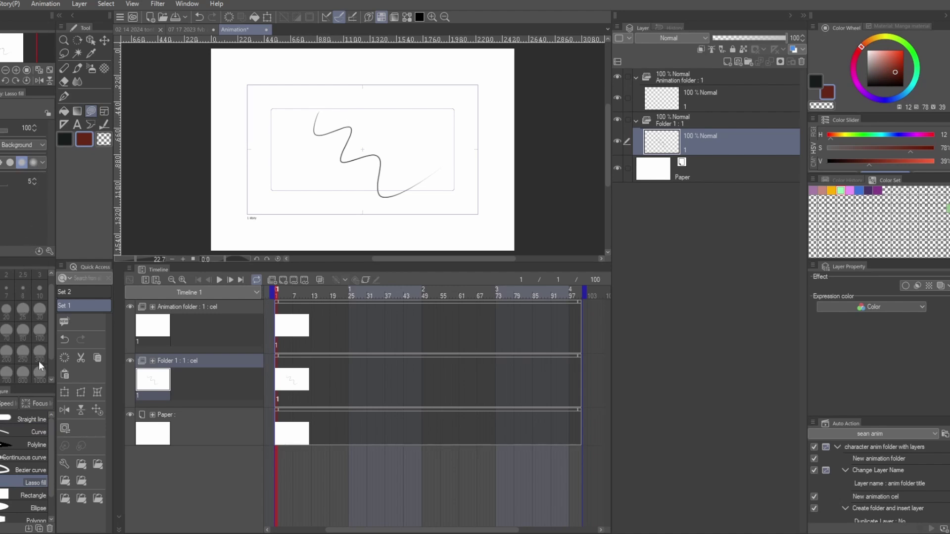
pyautogui.click(858, 190)
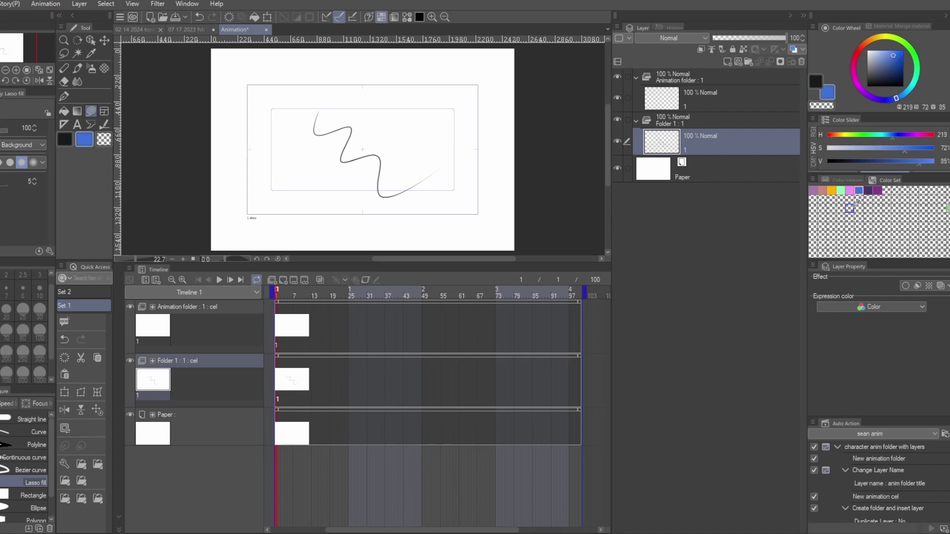
pyautogui.press('u')
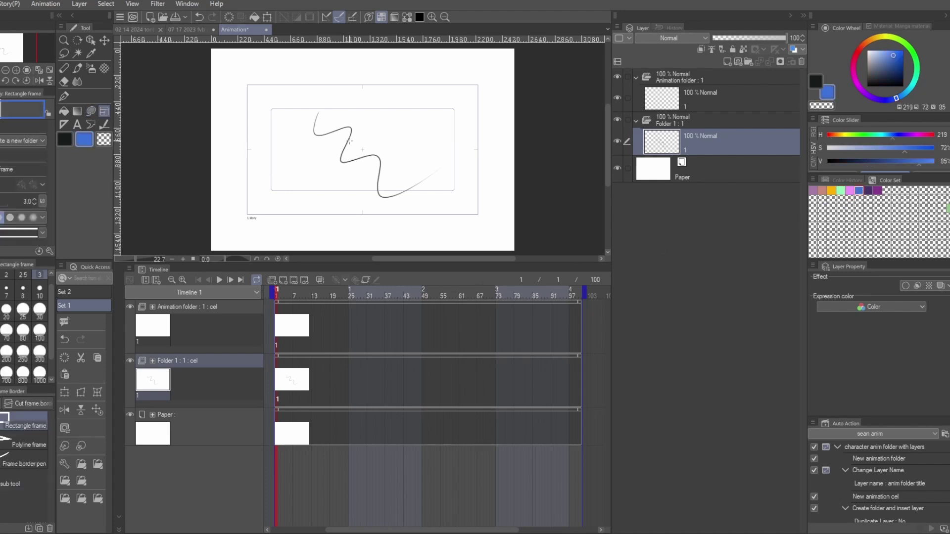
pyautogui.press('u')
pyautogui.moveTo(349, 131)
pyautogui.mouseDown()
pyautogui.moveTo(305, 117)
pyautogui.moveTo(317, 176)
pyautogui.moveTo(373, 184)
pyautogui.moveTo(382, 158)
pyautogui.moveTo(352, 161)
pyautogui.moveTo(362, 133)
pyautogui.mouseUp()
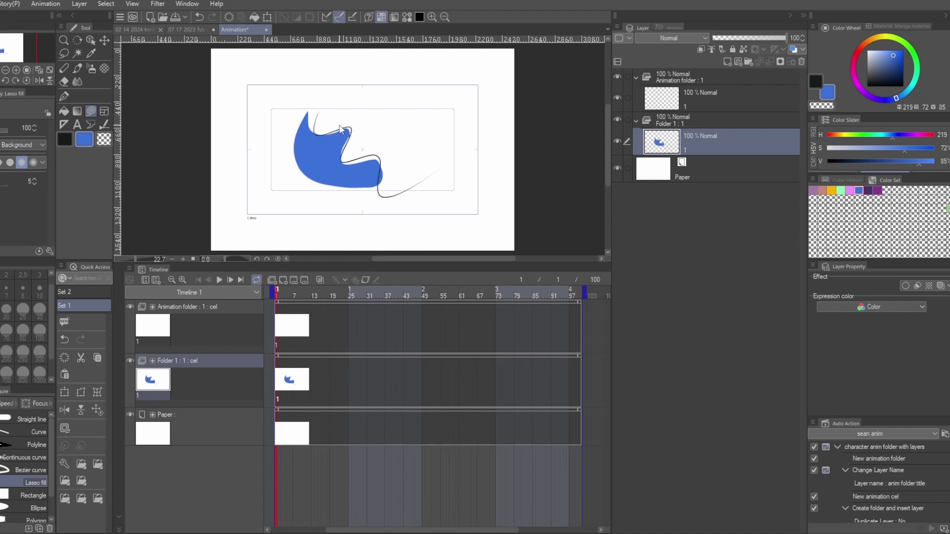
# - Clear the whole drawing from the cel and return to the G-pen with the dark colour
pyautogui.hotkey('ctrl', 'a')
pyautogui.press('Delete')
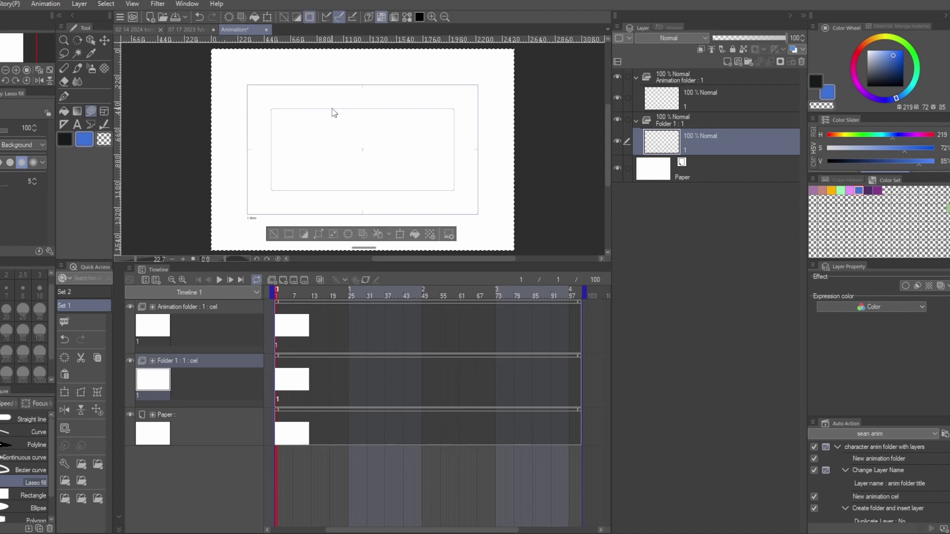
pyautogui.hotkey('ctrl', 'd')
pyautogui.press('p')
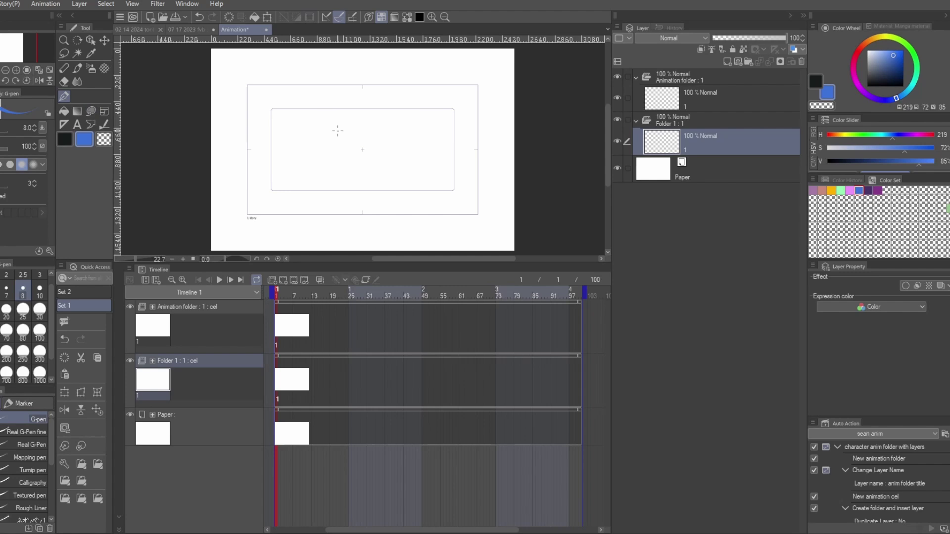
pyautogui.press('x')
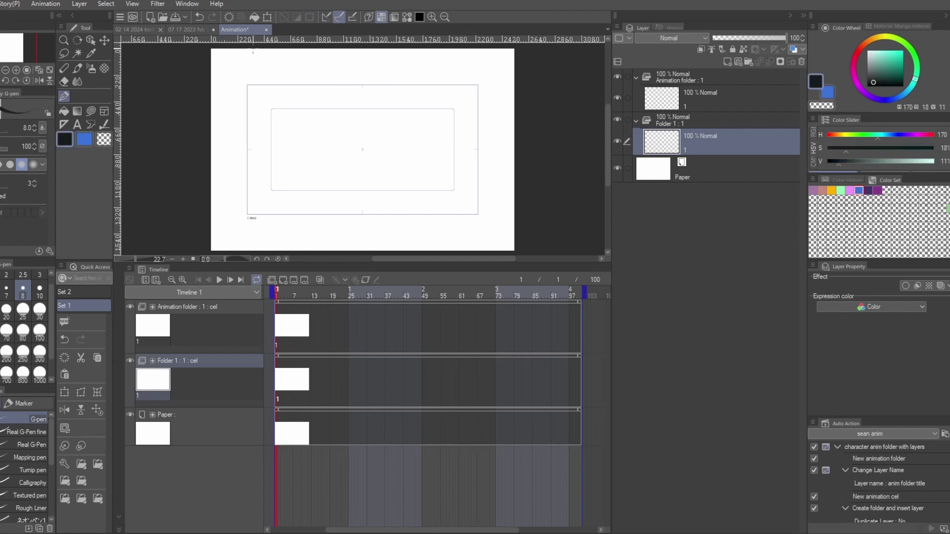
# - Switch to the Camera 1 animation document to examine the layers in Flopsy's cel folders, and return to the Animation document
pyautogui.click(183, 30)
pyautogui.scroll(-2, 720, 231)
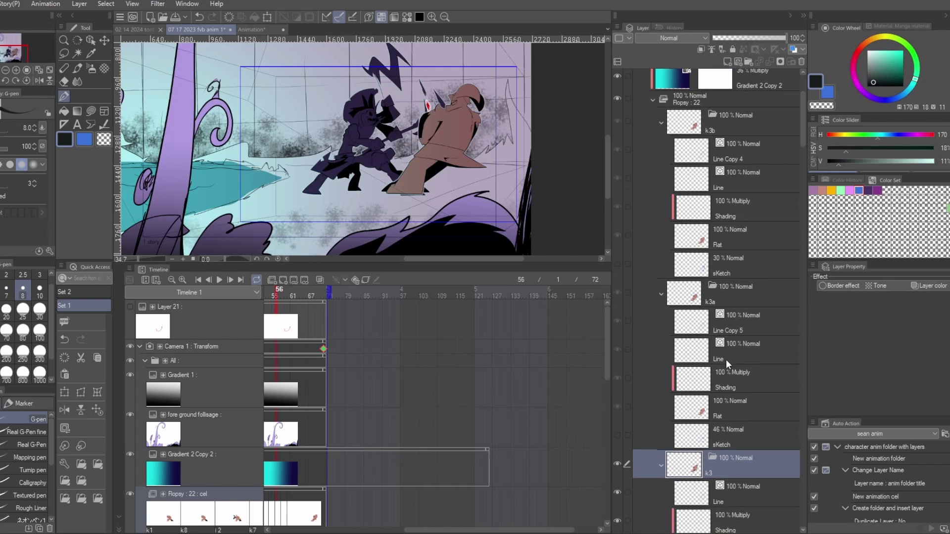
pyautogui.click(251, 29)
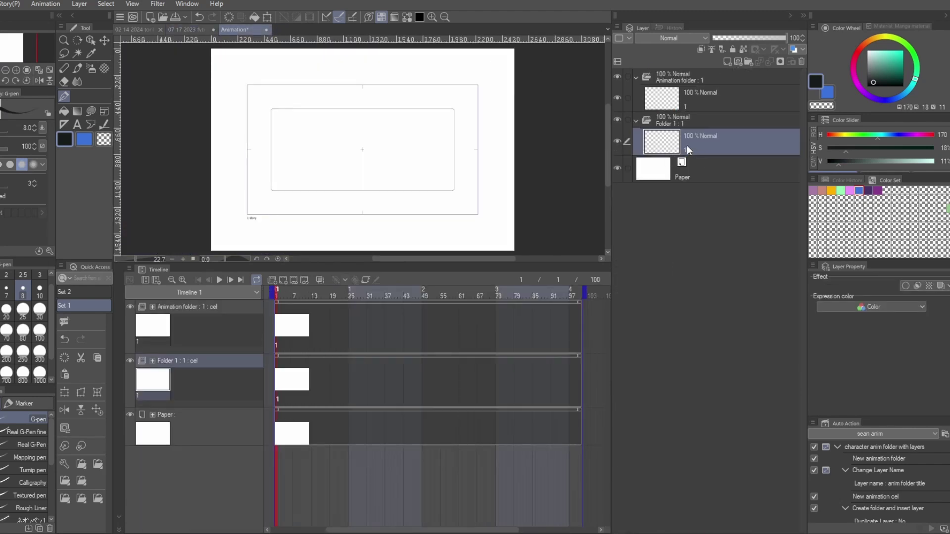
# - Group the cel layer in Folder 1 into a folder and add four new raster layers above it in that folder
pyautogui.hotkey('ctrl', 'g')
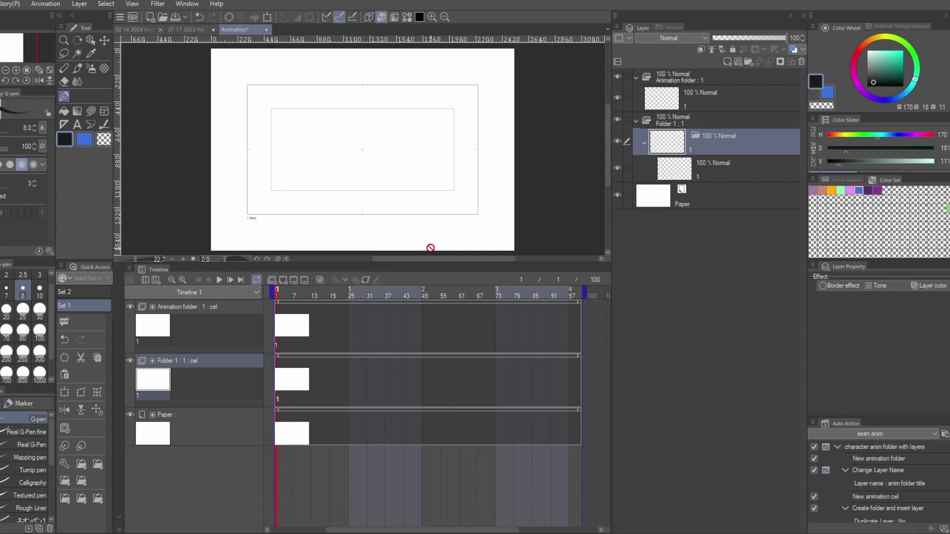
pyautogui.click(728, 62)
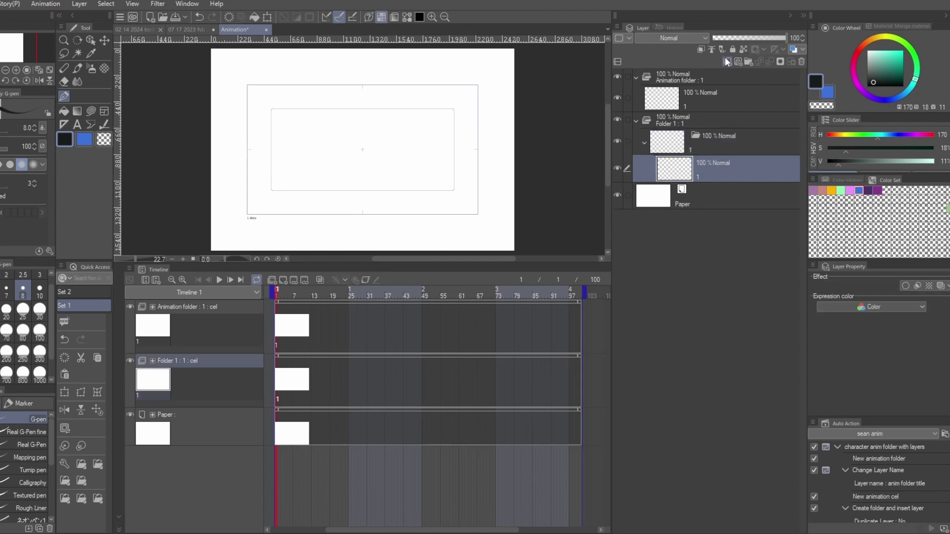
pyautogui.click(727, 62)
pyautogui.click(728, 61)
pyautogui.click(727, 61)
# - Draw dark freehand G-pen strokes on Layer 4, Layer 3 and Layer 2 of the cel folder
pyautogui.moveTo(365, 104); pyautogui.dragTo(389, 179)
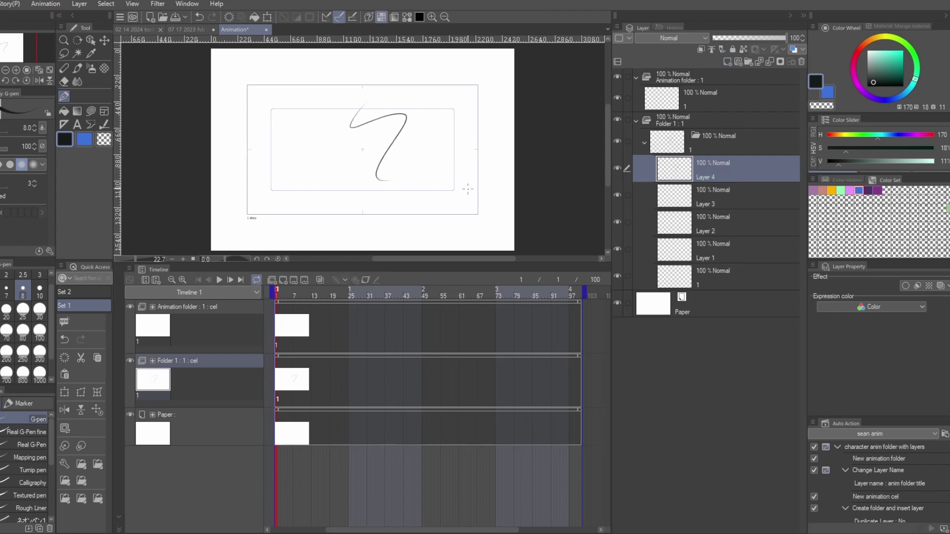
pyautogui.click(703, 193)
pyautogui.moveTo(448, 126)
pyautogui.mouseDown()
pyautogui.moveTo(435, 166)
pyautogui.moveTo(396, 202)
pyautogui.mouseUp()
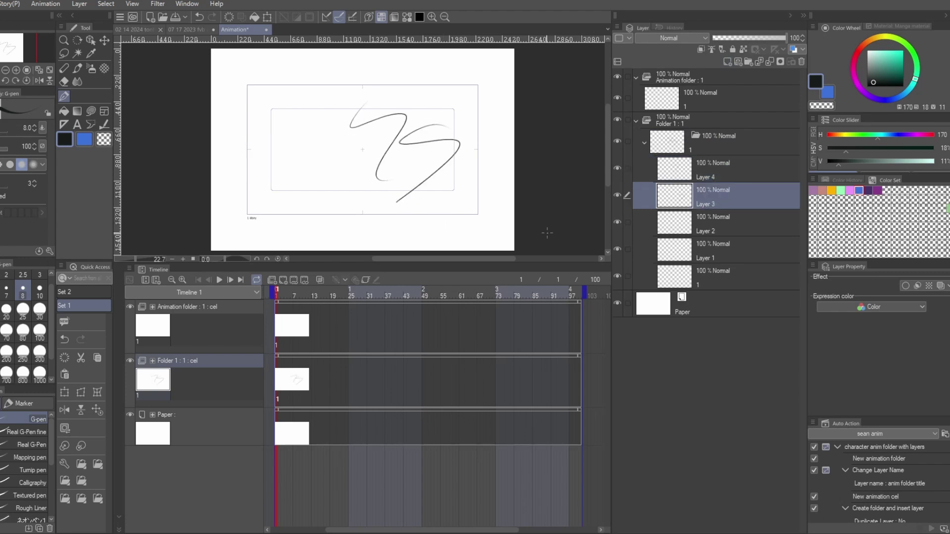
pyautogui.click(717, 231)
pyautogui.moveTo(376, 168); pyautogui.dragTo(487, 151)
pyautogui.moveTo(396, 136); pyautogui.dragTo(416, 210)
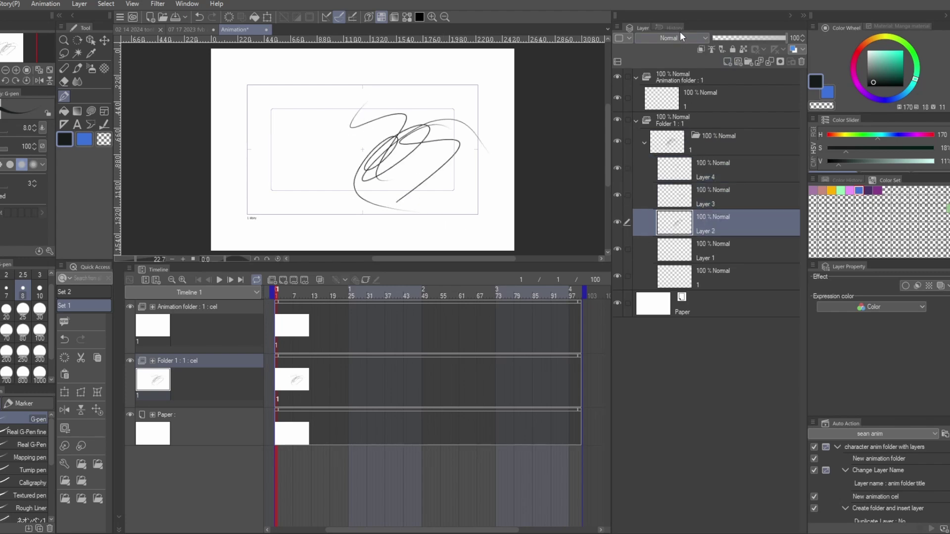
# - Draw a blue wavy line across the canvas on Layer 1
pyautogui.click(707, 253)
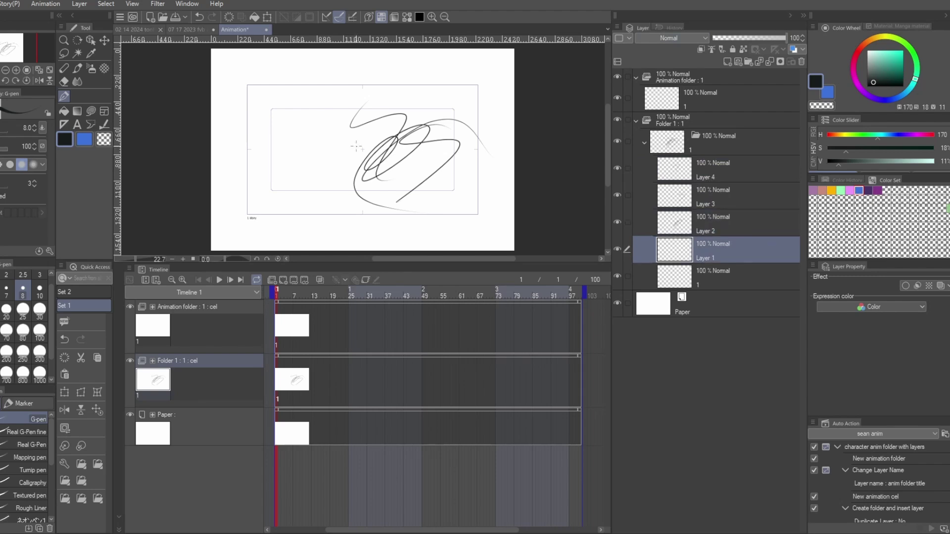
pyautogui.press('x')
pyautogui.moveTo(310, 164)
pyautogui.mouseDown()
pyautogui.moveTo(365, 173)
pyautogui.moveTo(505, 163)
pyautogui.mouseUp()
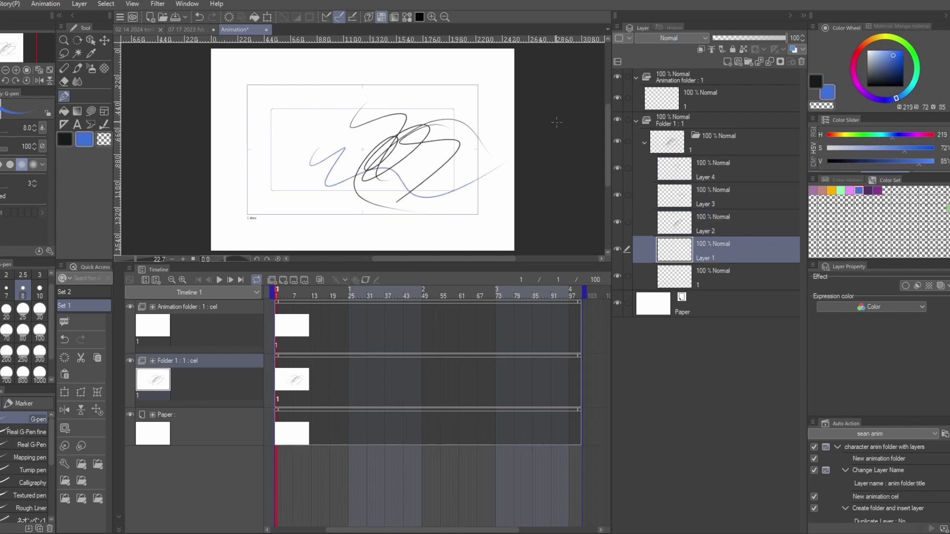
# - Hide and show Layer 4, Layer 3 and Layer 2 in turn to check what each one contributes to the cel
pyautogui.click(618, 169)
pyautogui.click(619, 169)
pyautogui.click(617, 197)
pyautogui.click(616, 196)
pyautogui.click(619, 221)
pyautogui.click(619, 221)
# - Clear the blue line from Layer 1 and deselect the canvas
pyautogui.hotkey('ctrl', 'a')
pyautogui.press('Delete')
pyautogui.hotkey('ctrl', 'd')
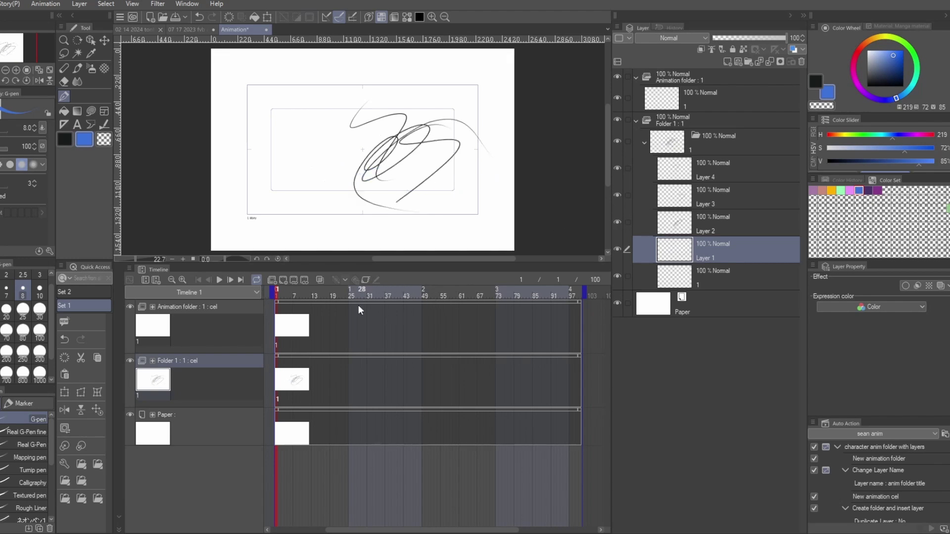
# - Add a second cel folder at frame 14 of the Folder 1 animation folder
pyautogui.click(720, 145)
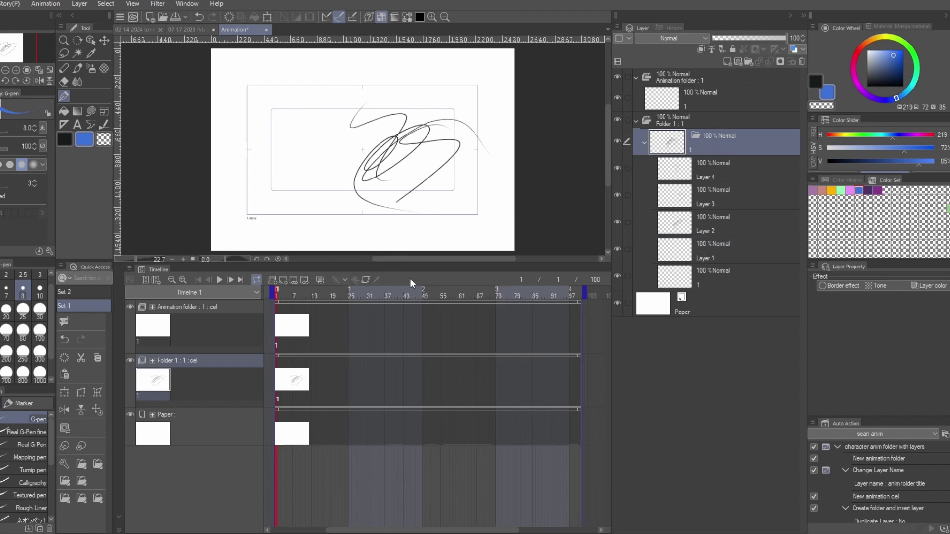
pyautogui.click(314, 293)
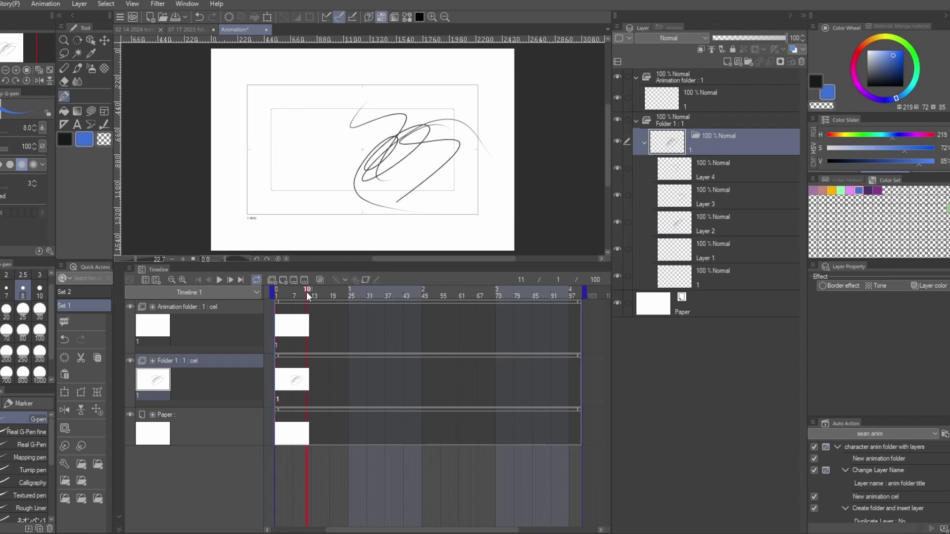
pyautogui.click(283, 282)
# - Check the layers inside cel folder 2 one by one and delete that cel folder
pyautogui.click(705, 273)
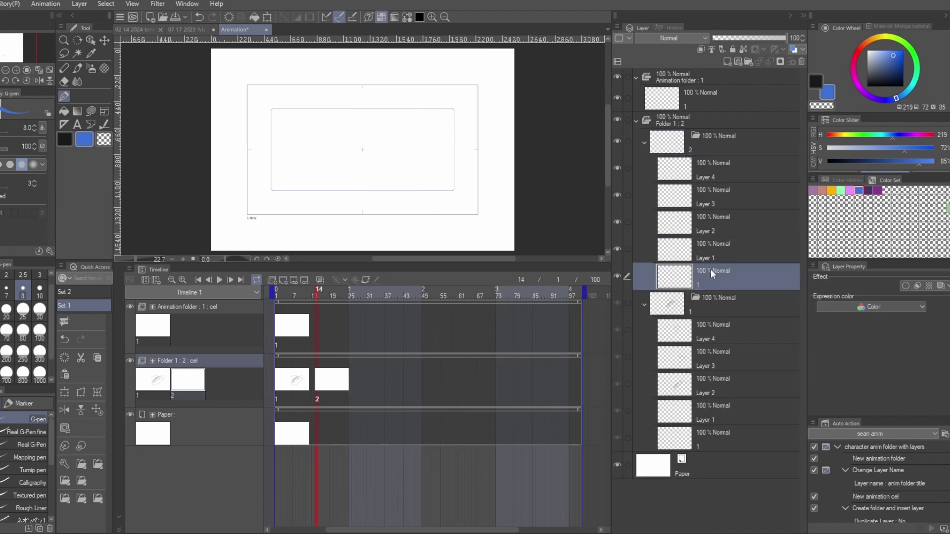
pyautogui.click(713, 250)
pyautogui.click(714, 223)
pyautogui.click(713, 198)
pyautogui.click(718, 174)
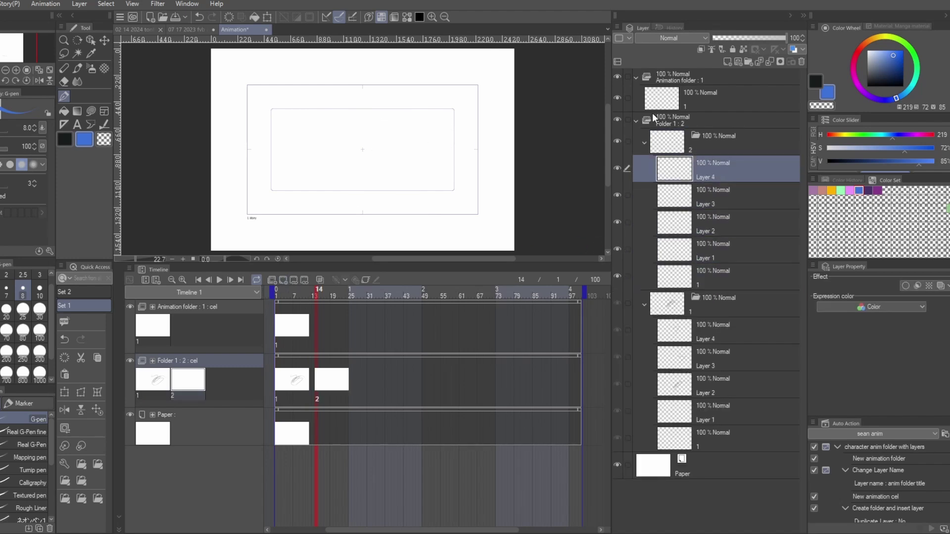
pyautogui.click(733, 142)
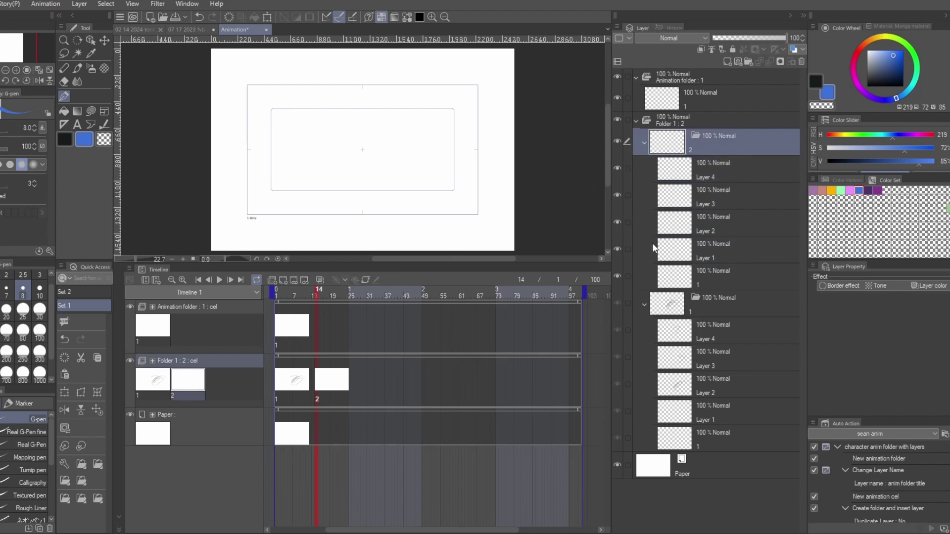
pyautogui.click(803, 60)
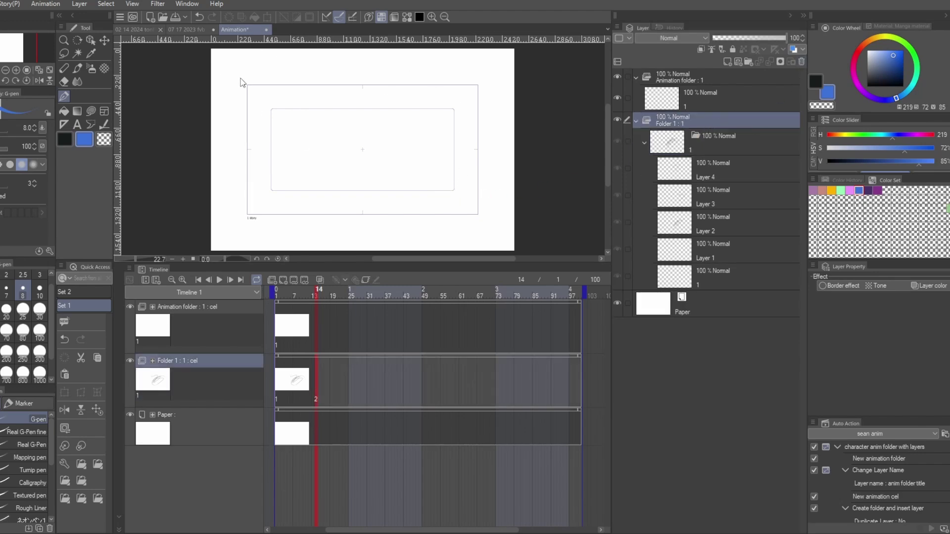
# - Switch to the 07 17 2023 fvb anim 1 document and inspect the Line Copy 4 and sKetch layers of cel k3b
pyautogui.click(195, 29)
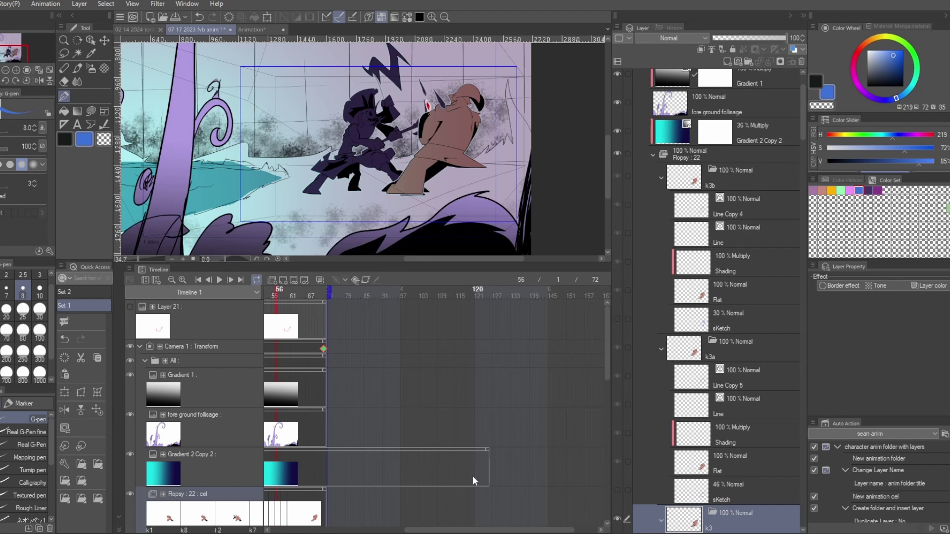
pyautogui.scroll(-3, 733, 346)
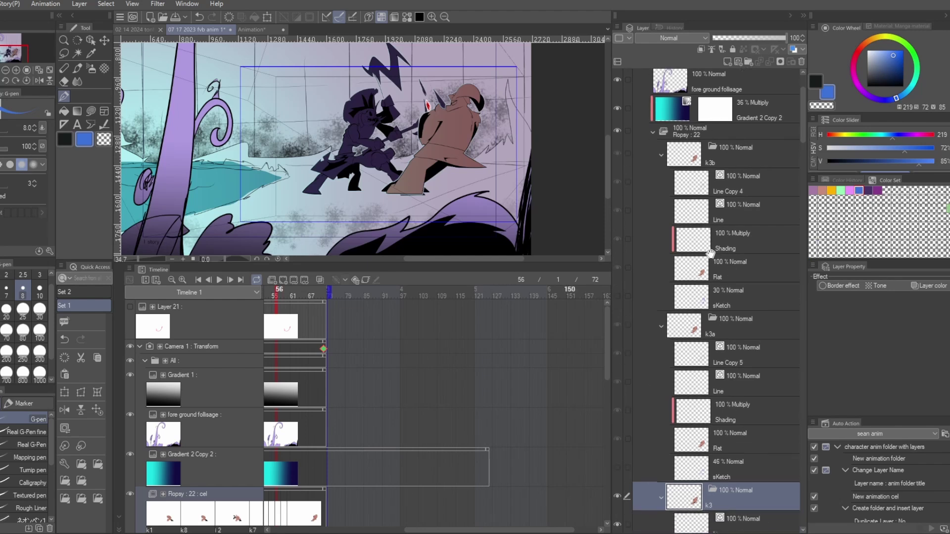
pyautogui.click(746, 153)
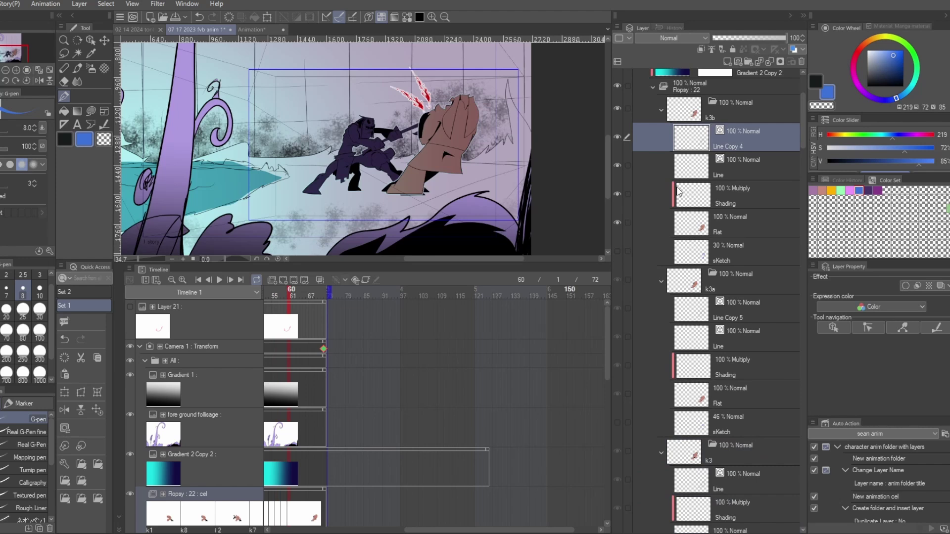
pyautogui.click(735, 253)
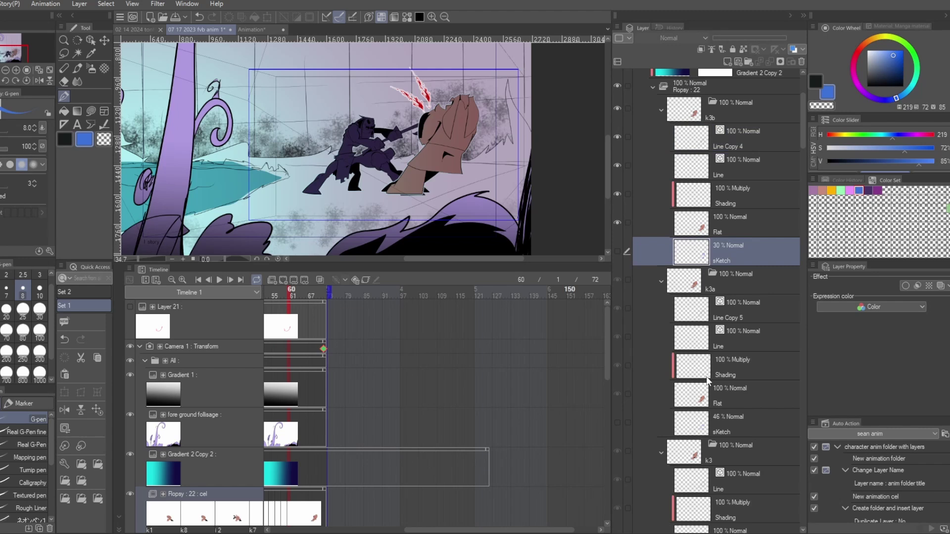
# - Hide the line, Shading and Flat layers of cel k3b and show its sKetch layer to examine the rough drawing
pyautogui.click(617, 136)
pyautogui.click(619, 222)
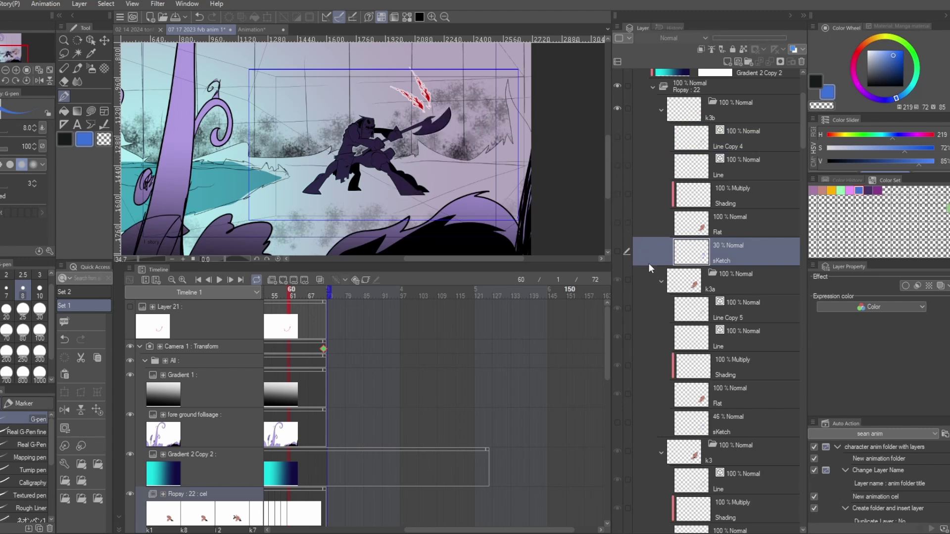
pyautogui.click(617, 251)
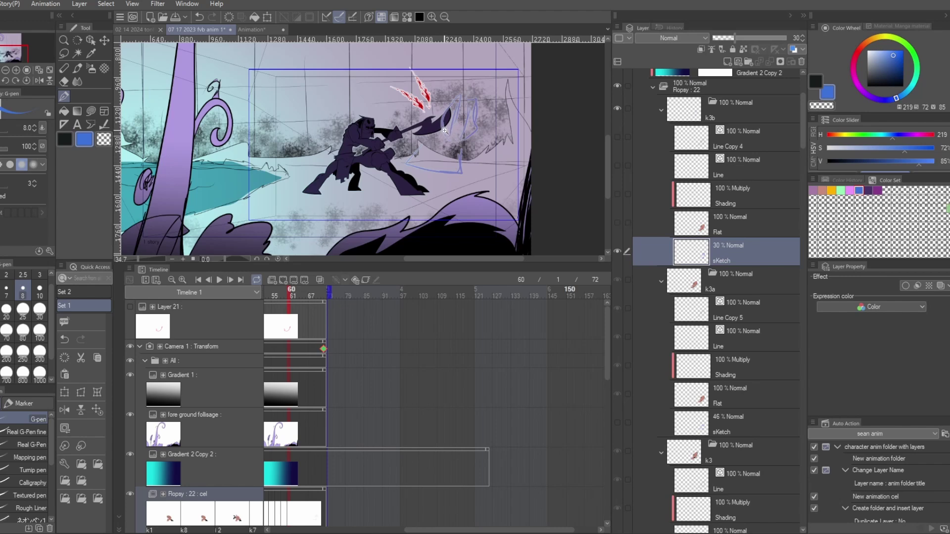
pyautogui.scroll(3, 443, 129)
# - Hide k3b's sKetch layer and show its Flat, Shading and line layers again to see how they build up
pyautogui.click(617, 251)
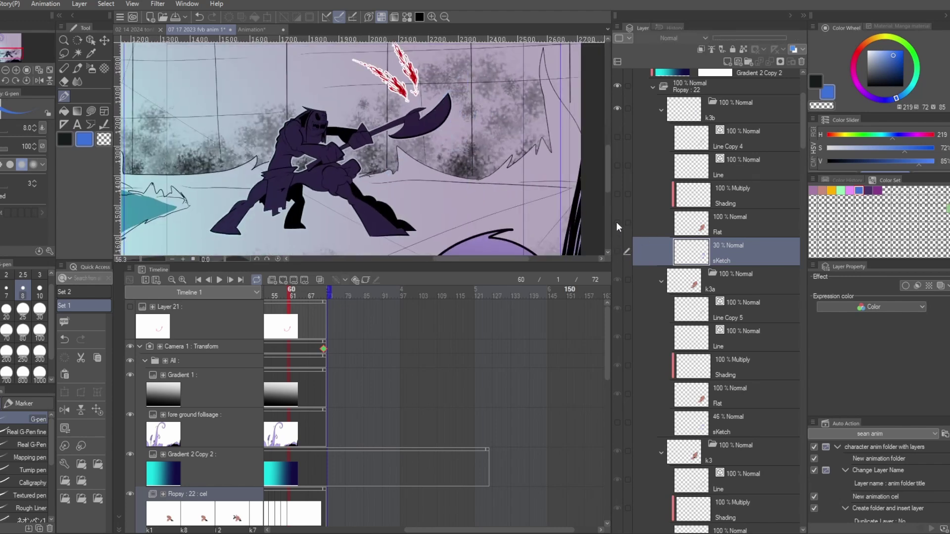
pyautogui.click(617, 222)
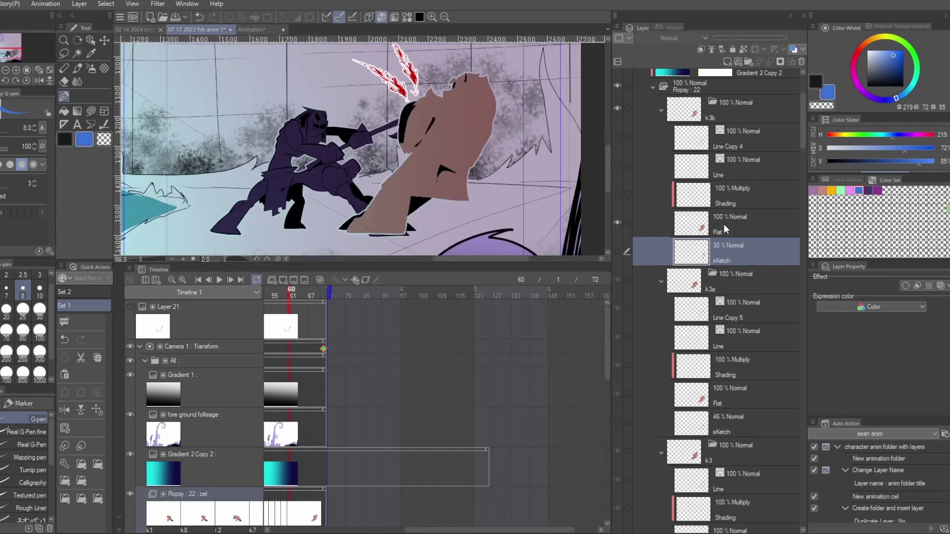
pyautogui.click(643, 225)
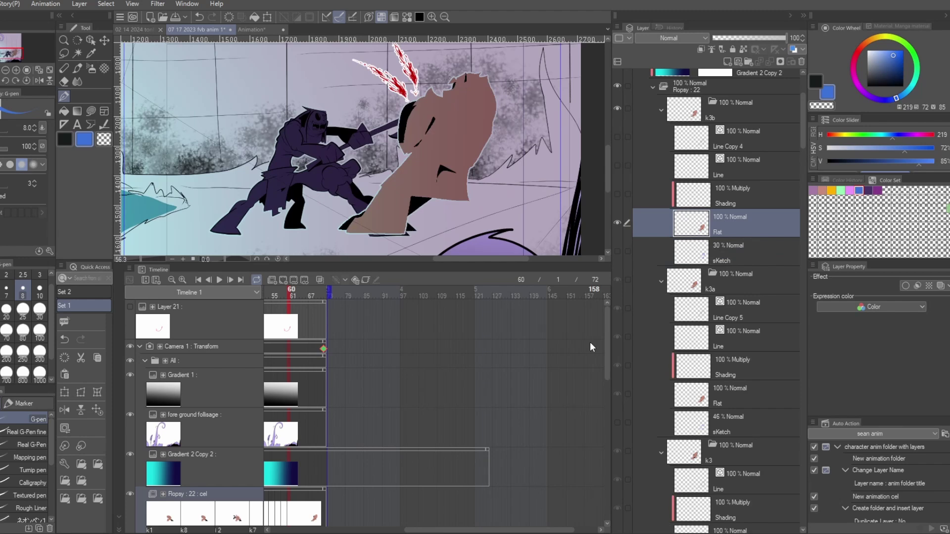
pyautogui.click(644, 198)
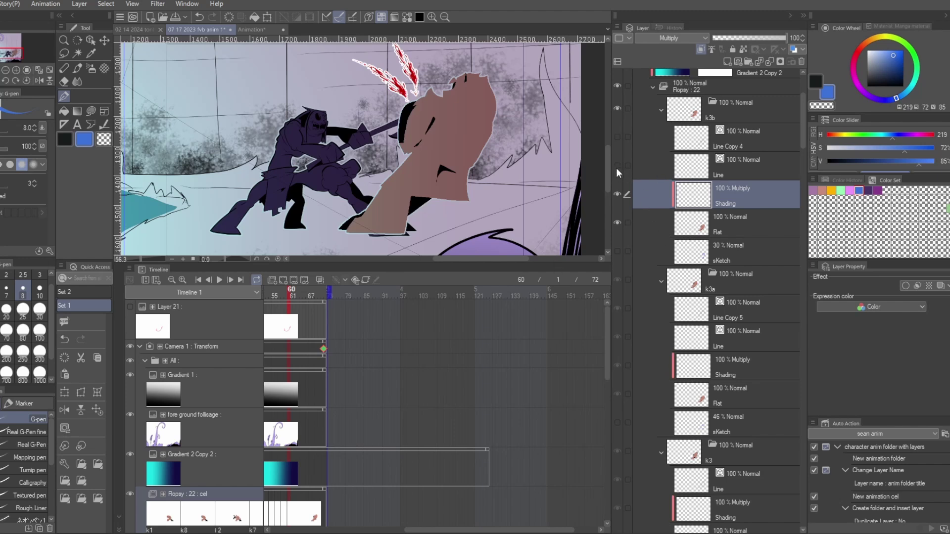
pyautogui.click(617, 137)
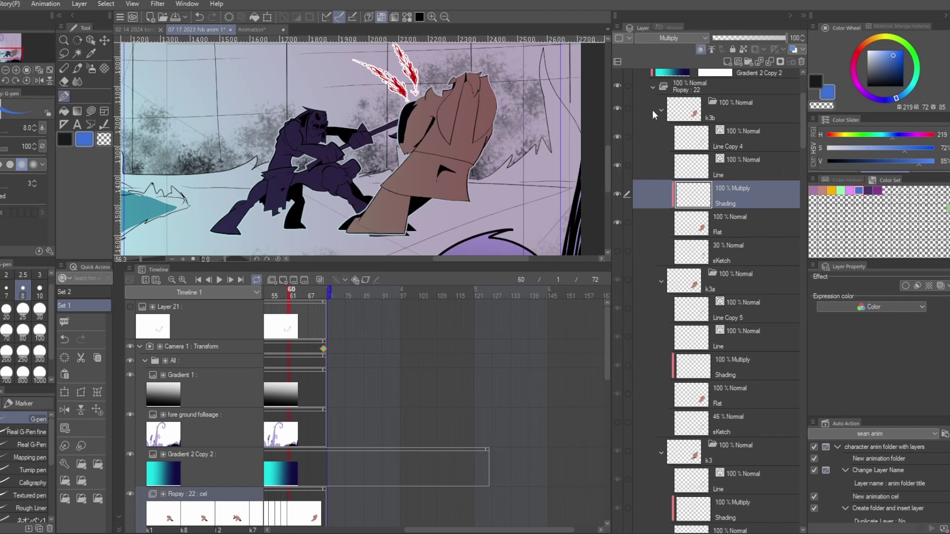
# - Select the Line Copy 4, Shading and Flat layers of cel k3b in turn to review its layer stack
pyautogui.click(754, 135)
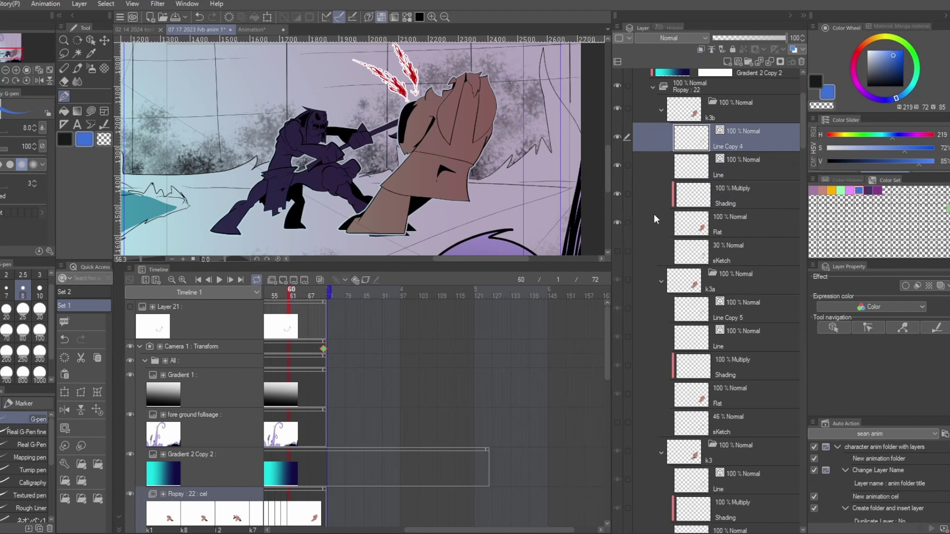
pyautogui.click(733, 187)
pyautogui.click(717, 224)
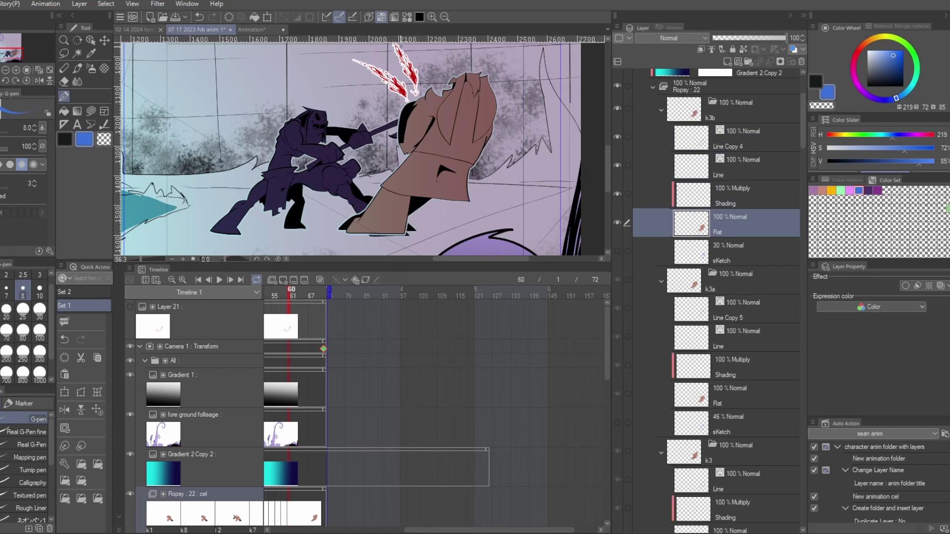
# - Return to the Animation document, delete Folder 1 and draw a dark looped oval on cel 1 of the remaining animation folder
pyautogui.click(260, 29)
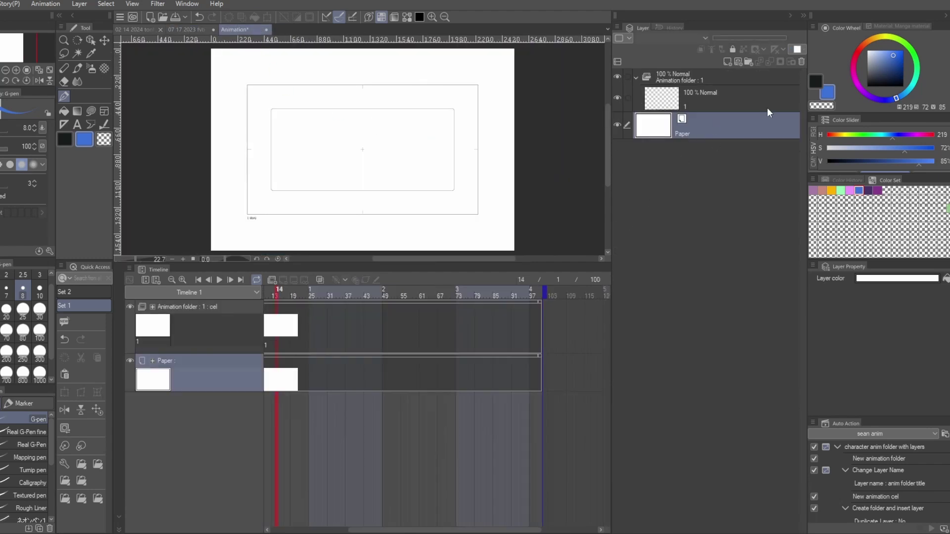
pyautogui.click(674, 77)
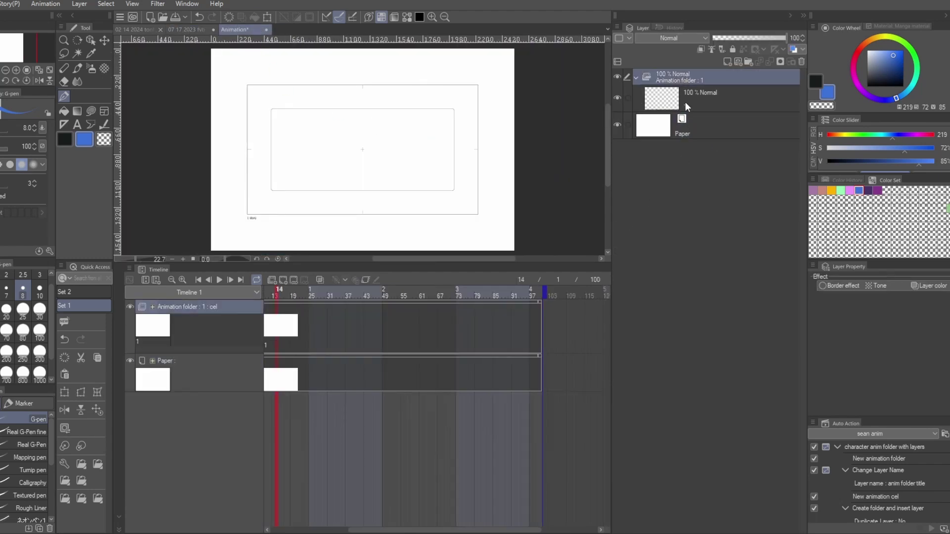
pyautogui.click(685, 102)
pyautogui.press('x')
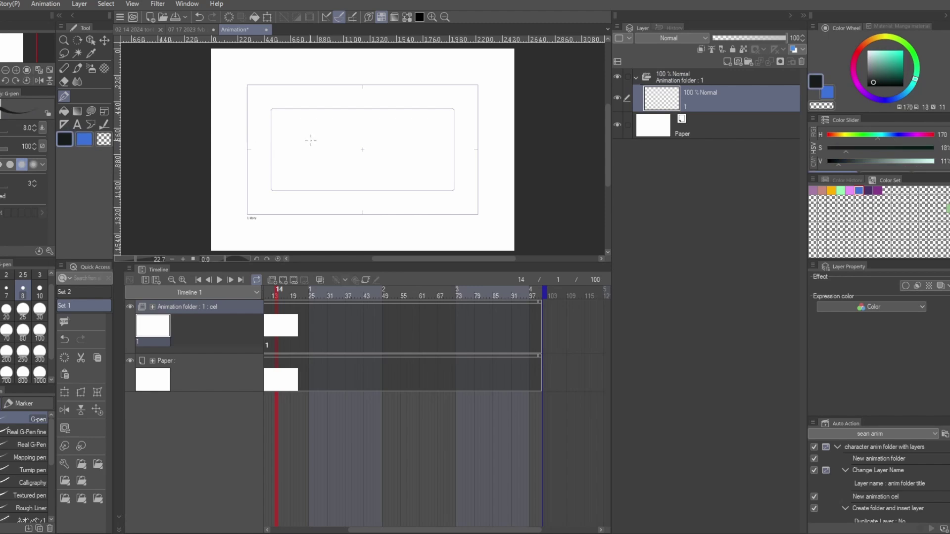
pyautogui.moveTo(356, 126)
pyautogui.mouseDown()
pyautogui.moveTo(365, 147)
pyautogui.moveTo(344, 132)
pyautogui.mouseUp()
# - Add cel 2 at frame 14 and, with onion skin on, draw a second dark oval beside the first
pyautogui.click(616, 124)
pyautogui.hscroll(-5, 416, 339)
pyautogui.click(283, 280)
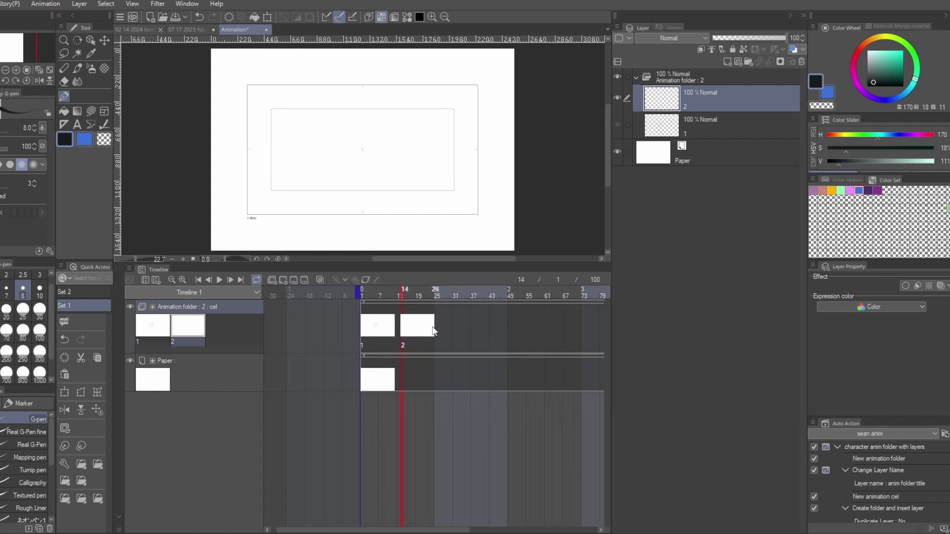
pyautogui.moveTo(356, 125)
pyautogui.mouseDown()
pyautogui.moveTo(345, 134)
pyautogui.moveTo(398, 137)
pyautogui.mouseUp()
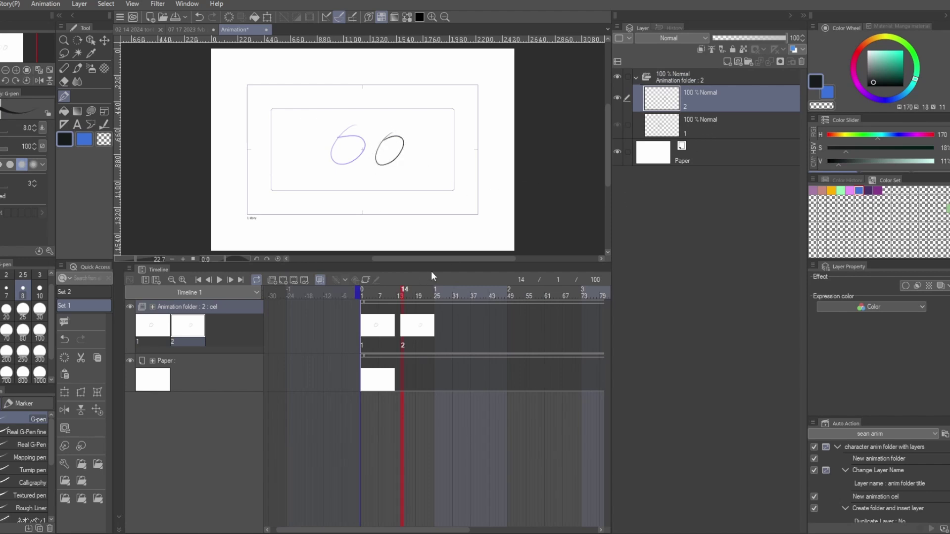
pyautogui.moveTo(376, 295); pyautogui.dragTo(414, 295)
# - Duplicate the animation folder together with its two cels
pyautogui.click(722, 79)
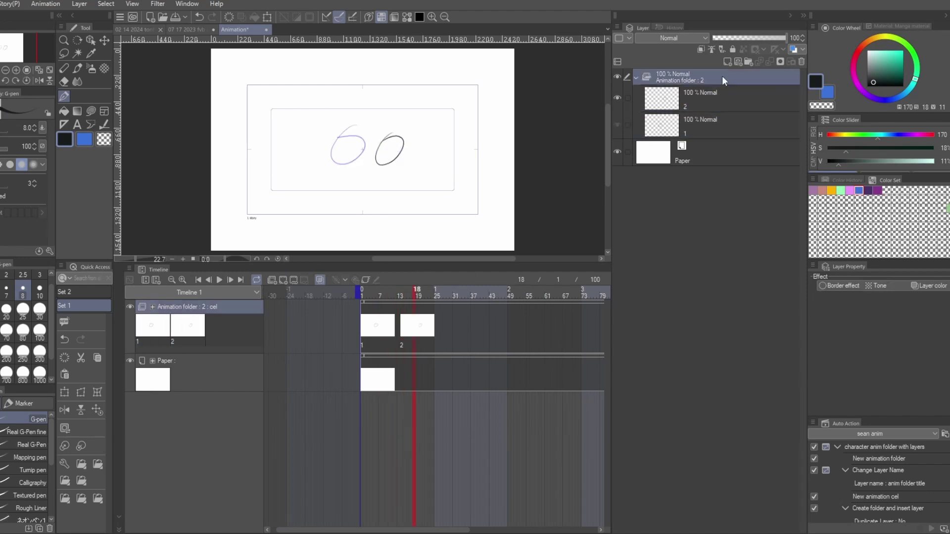
pyautogui.hotkey('ctrl', 'v')
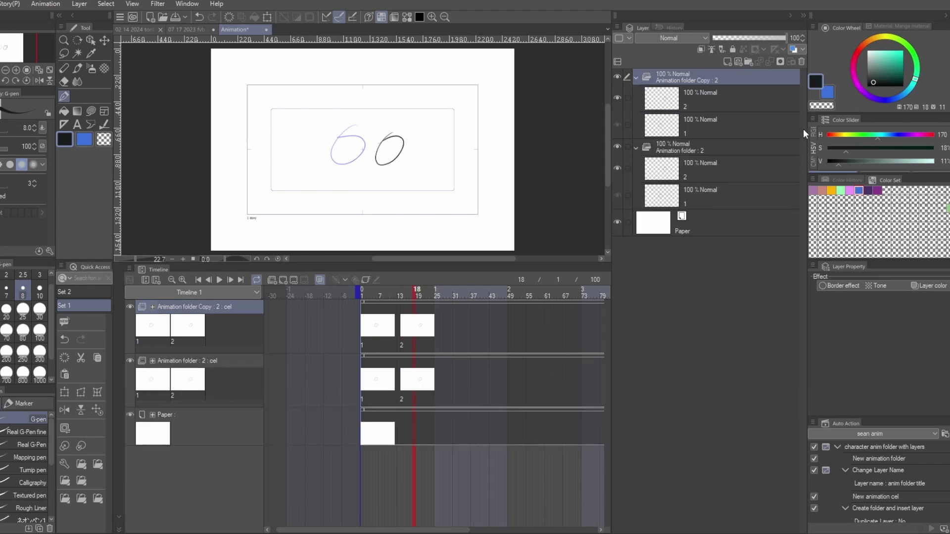
# - Fill the inside of the oval with blue on cel 2 of the original animation folder
pyautogui.click(684, 147)
pyautogui.press('space')
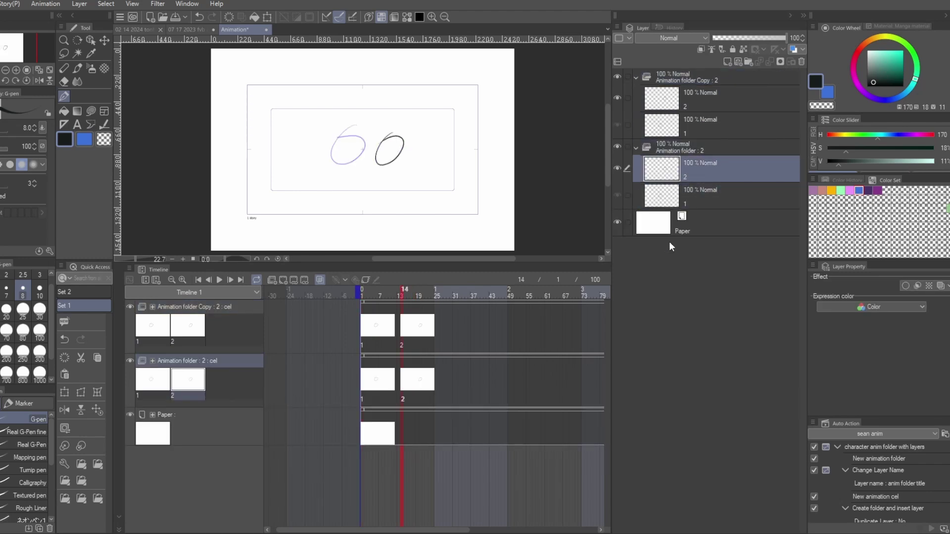
pyautogui.press('w')
pyautogui.click(389, 150)
pyautogui.press('x')
pyautogui.hotkey('alt', 'BackSpace')
pyautogui.hotkey('ctrl', 'd')
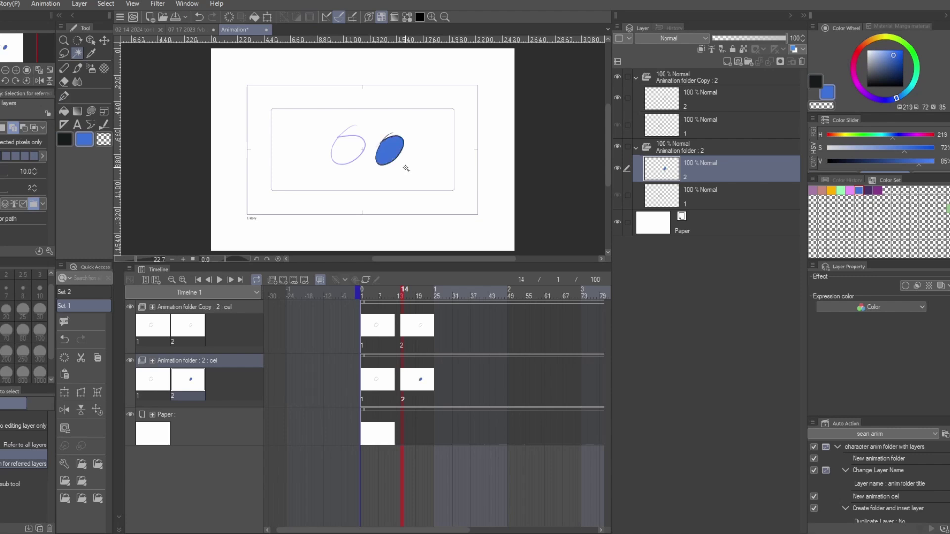
# - Fill the oval on cel 1 of the original animation folder with blue and move to frame 10
pyautogui.click(681, 198)
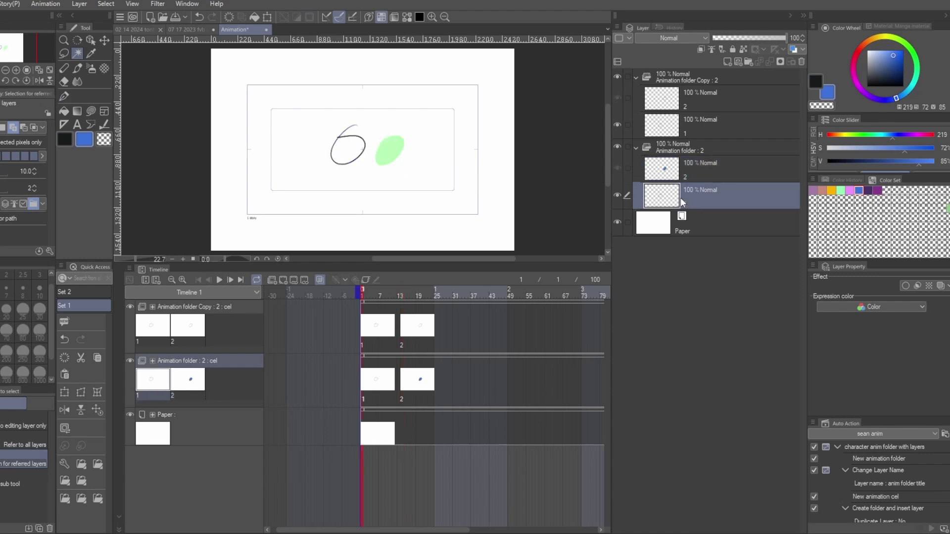
pyautogui.click(353, 149)
pyautogui.hotkey('alt', 'BackSpace')
pyautogui.hotkey('ctrl', 'd')
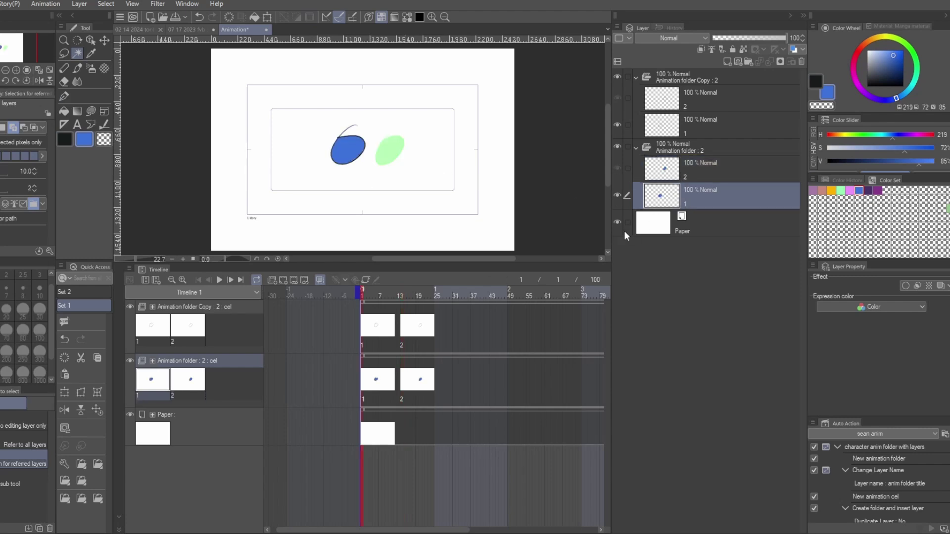
pyautogui.moveTo(352, 299); pyautogui.dragTo(387, 335)
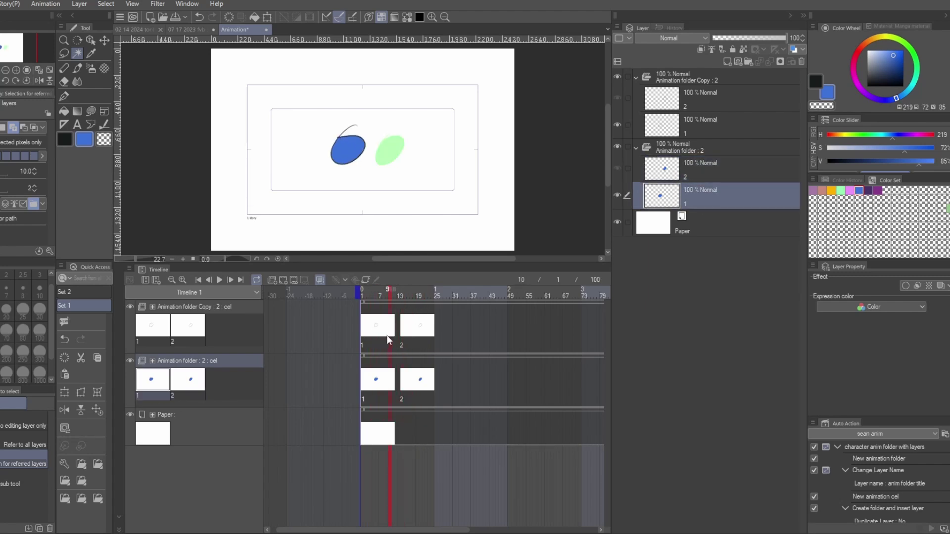
# - Group the copied and original animation folders into one regular folder
pyautogui.click(718, 80)
pyautogui.keyDown('ctrl'); pyautogui.click(703, 146); pyautogui.keyUp('ctrl')
pyautogui.hotkey('ctrl', 'g')
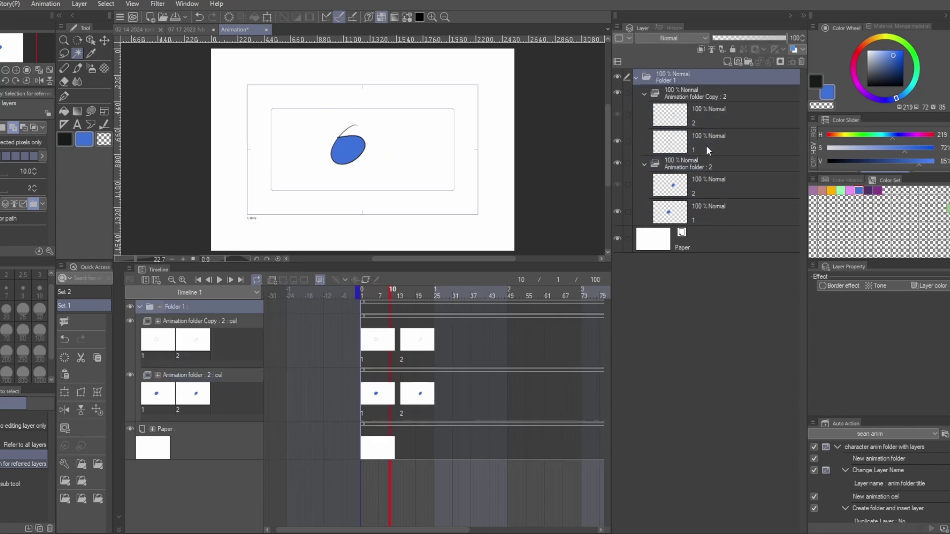
# - Undo the folder grouping and the blue fill on cel 1
pyautogui.hotkey('ctrl', 'z')
pyautogui.hotkey('ctrl', 'z')
pyautogui.hotkey('ctrl', 'z')
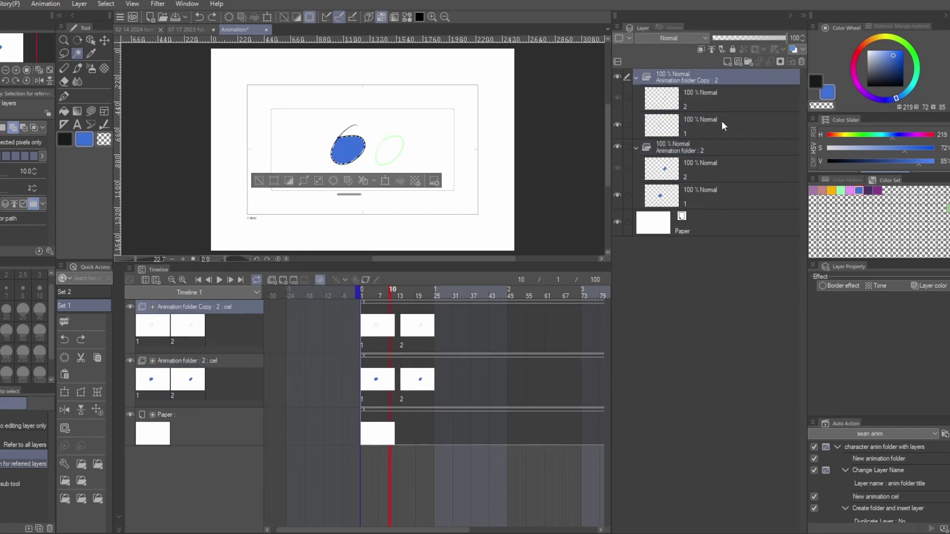
pyautogui.hotkey('ctrl', 'd')
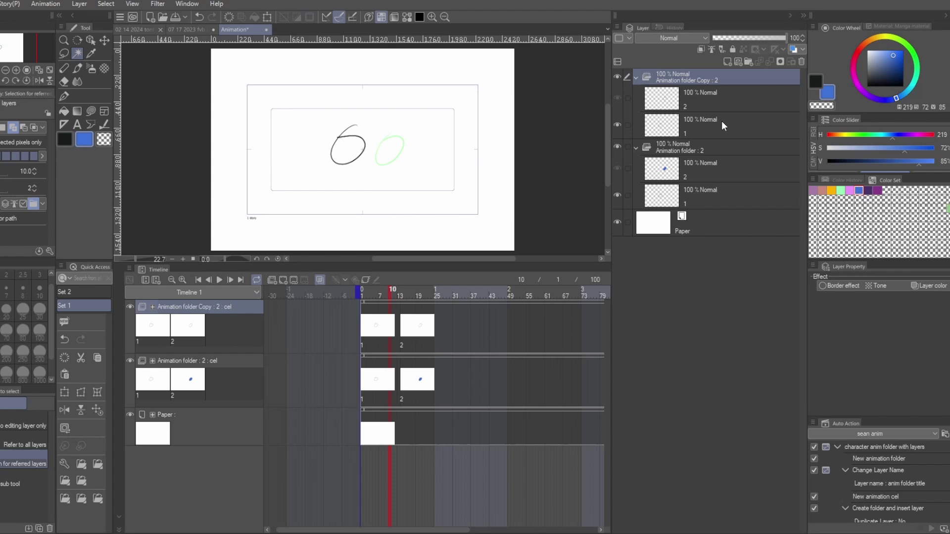
# - Delete the original animation folder beneath its copy
pyautogui.click(711, 149)
pyautogui.click(791, 64)
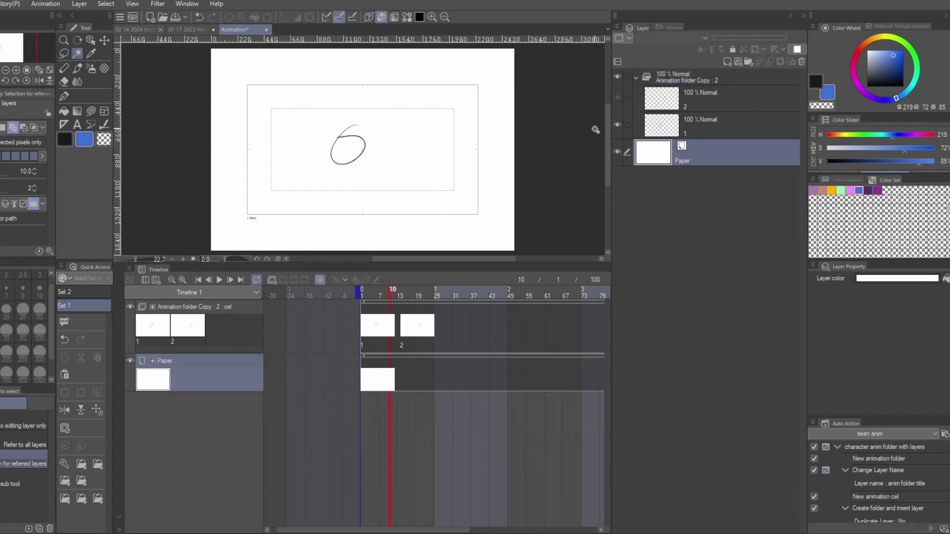
# - Switch to the 07 17 2023 animation document, add a new cel folder at frame 46 of the Flopsy animation folder, and undo it
pyautogui.click(197, 29)
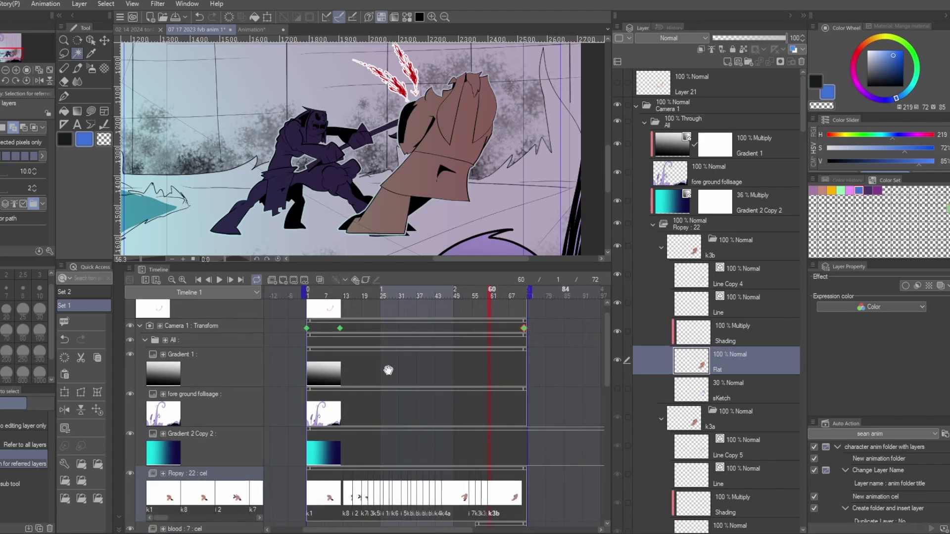
pyautogui.click(692, 243)
pyautogui.click(689, 227)
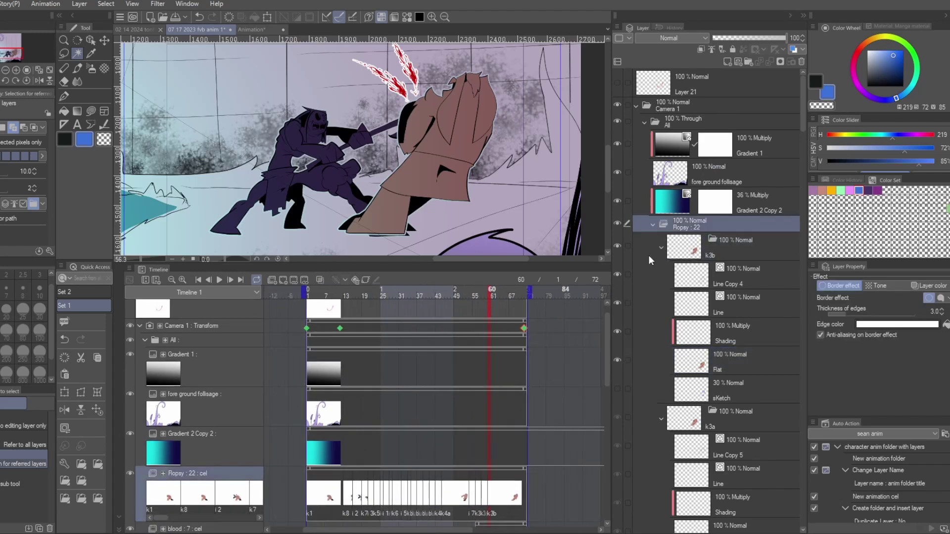
pyautogui.click(447, 292)
pyautogui.click(283, 279)
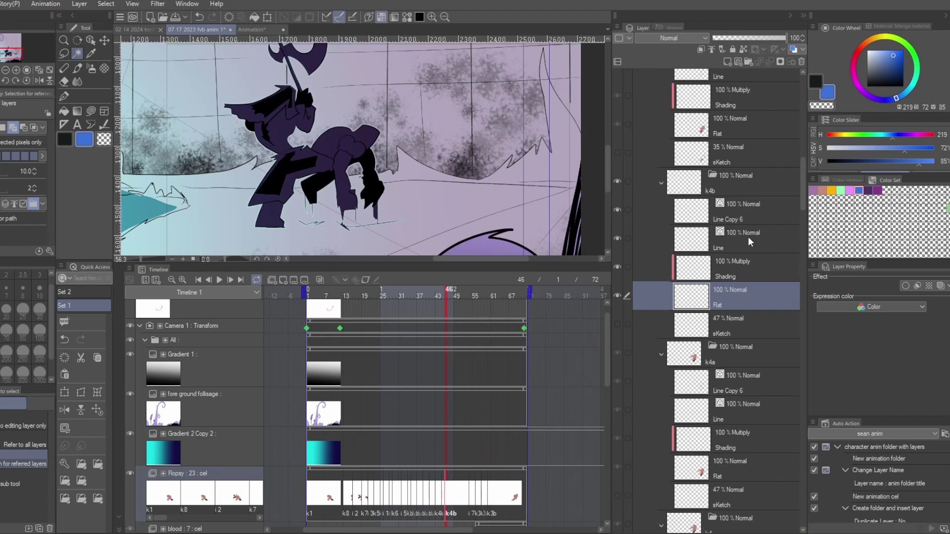
pyautogui.hotkey('ctrl', 'z')
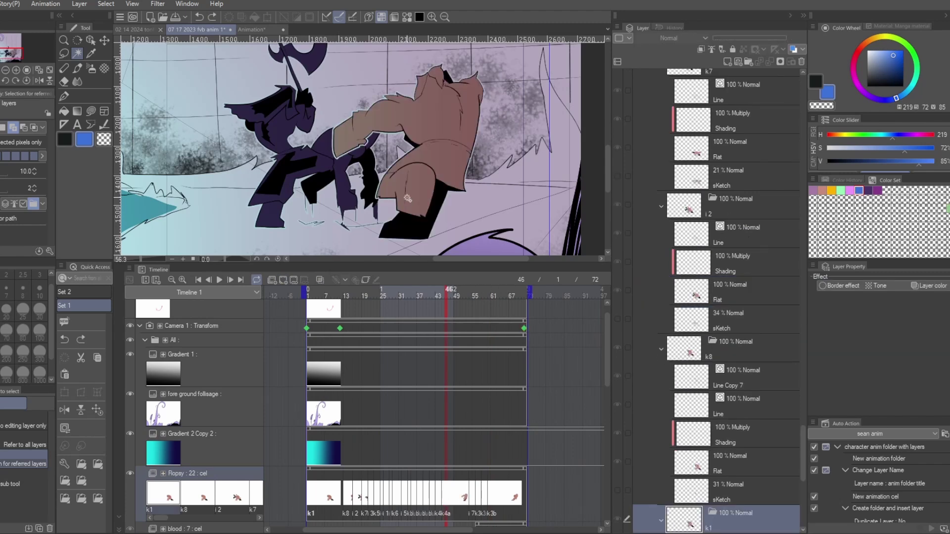
# - Return to the Animation document, lasso an area beside the drawn oval and clear the selection
pyautogui.click(254, 31)
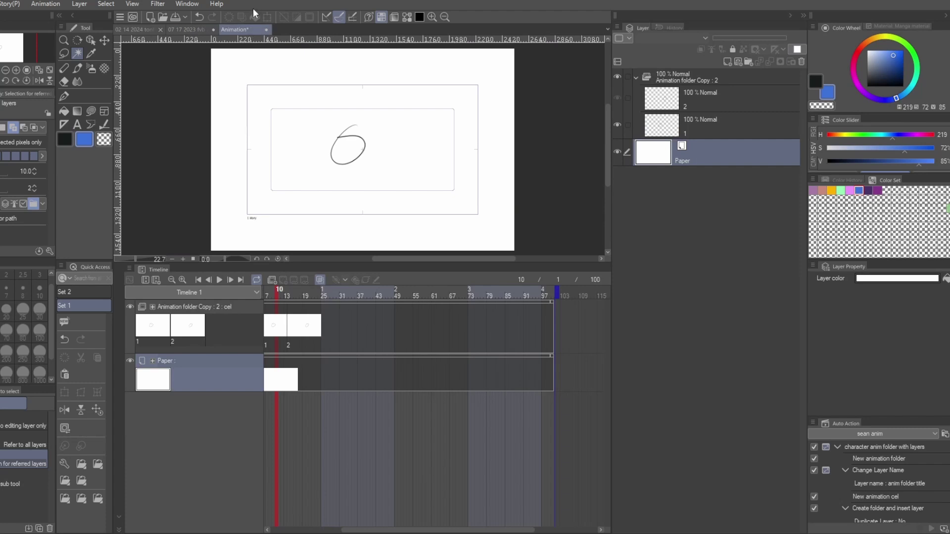
pyautogui.press('m')
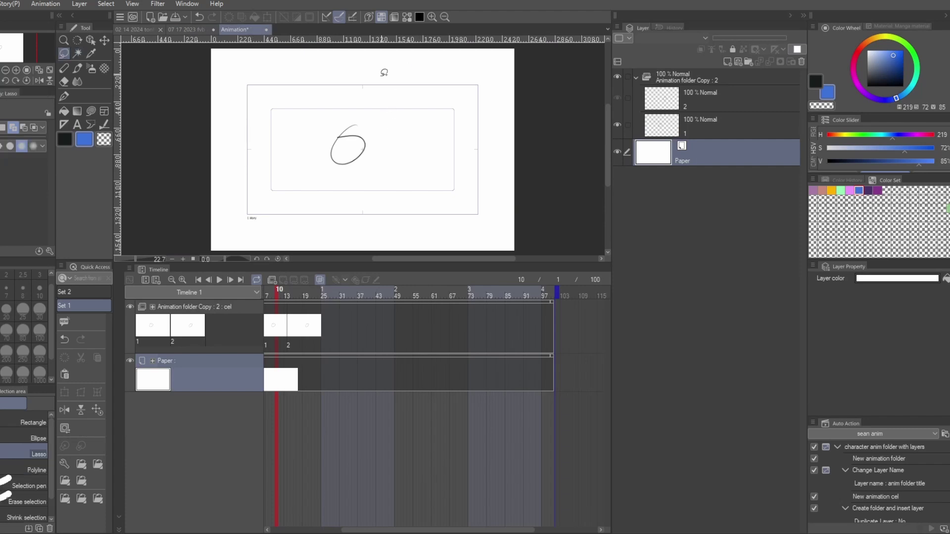
pyautogui.moveTo(380, 97); pyautogui.dragTo(423, 153)
pyautogui.hotkey('ctrl', 'd')
# - Collapse the copied animation folder in the layer list and hide it
pyautogui.click(634, 78)
pyautogui.click(635, 78)
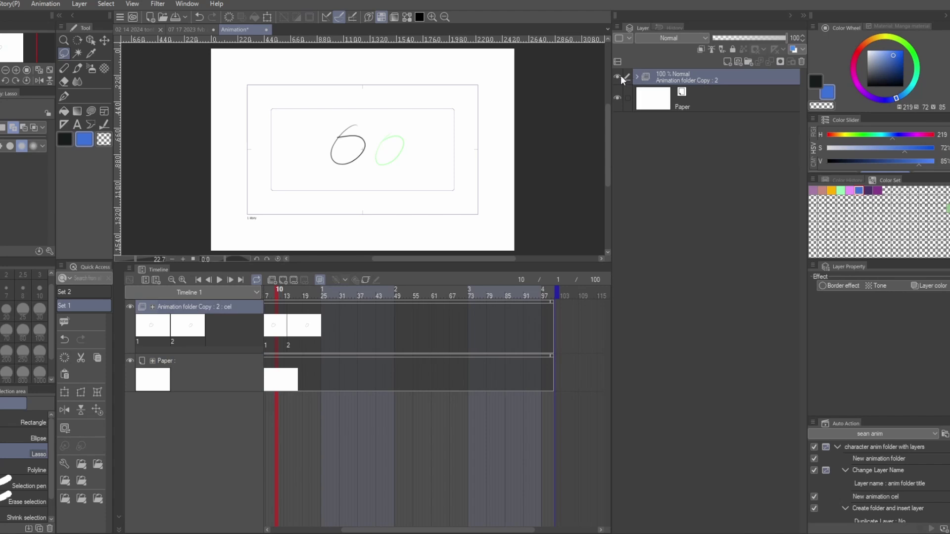
pyautogui.click(617, 77)
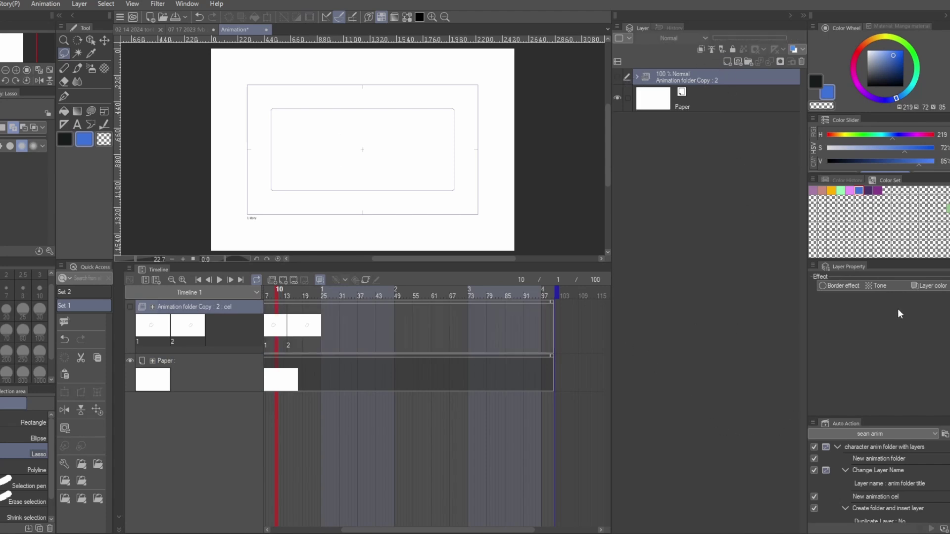
pyautogui.click(195, 29)
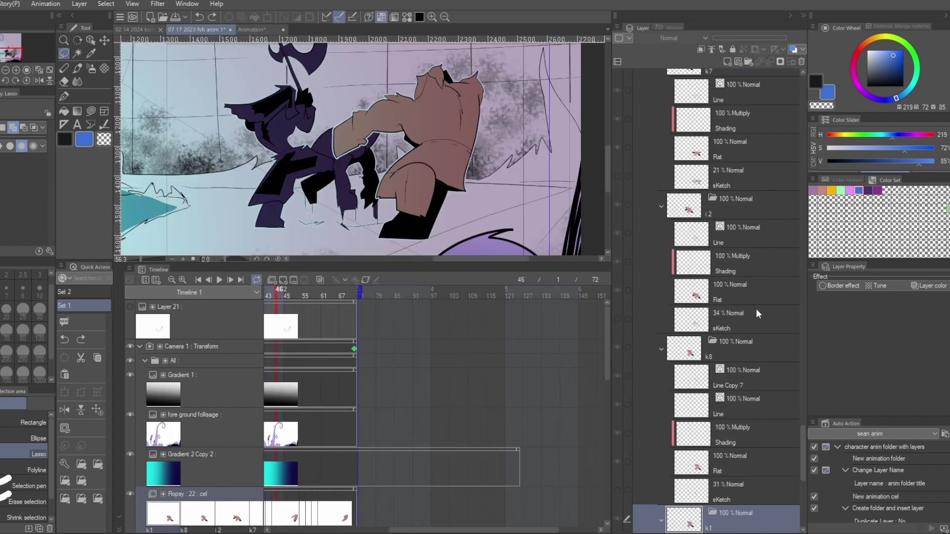
pyautogui.click(246, 30)
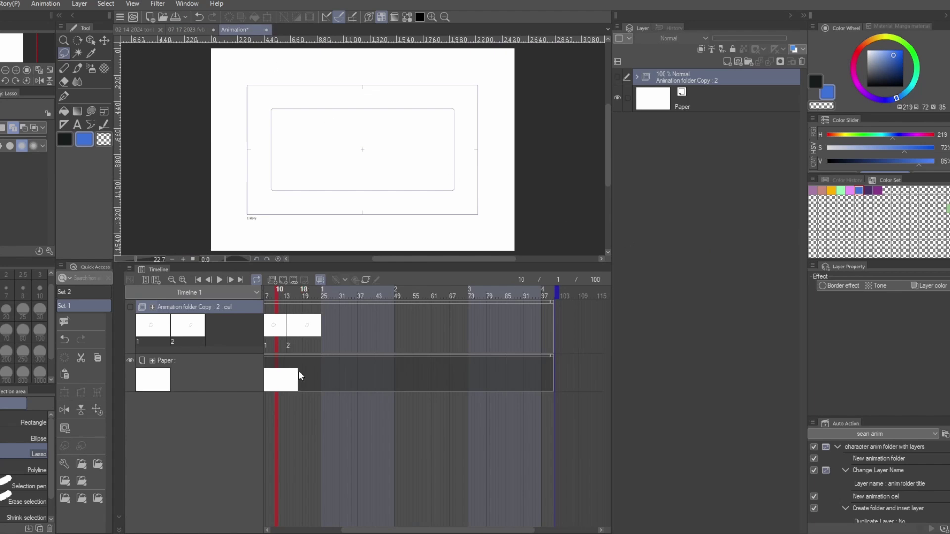
# - Create a new animation folder with a cel at frame 1, and turn that cel into a folder holding a second raster layer
pyautogui.click(272, 282)
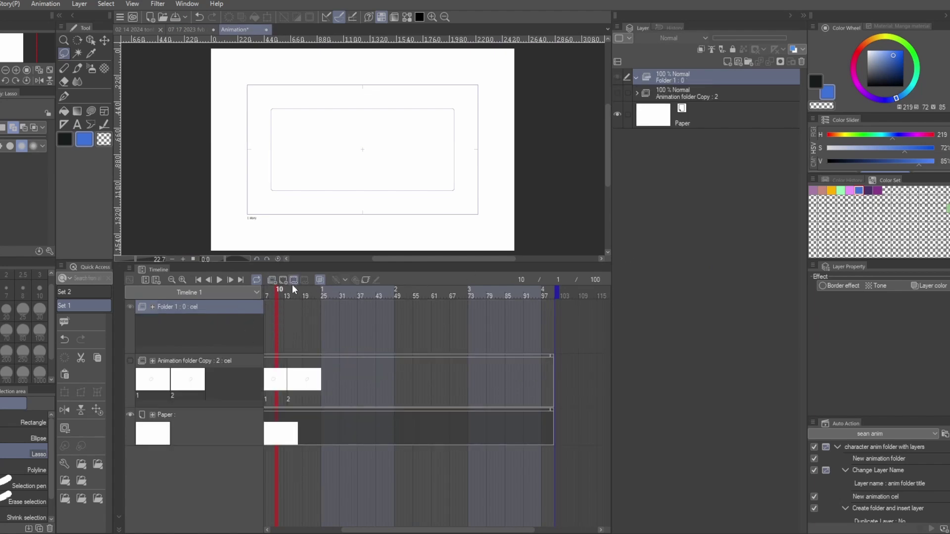
pyautogui.hscroll(-5, 338, 402)
pyautogui.click(362, 292)
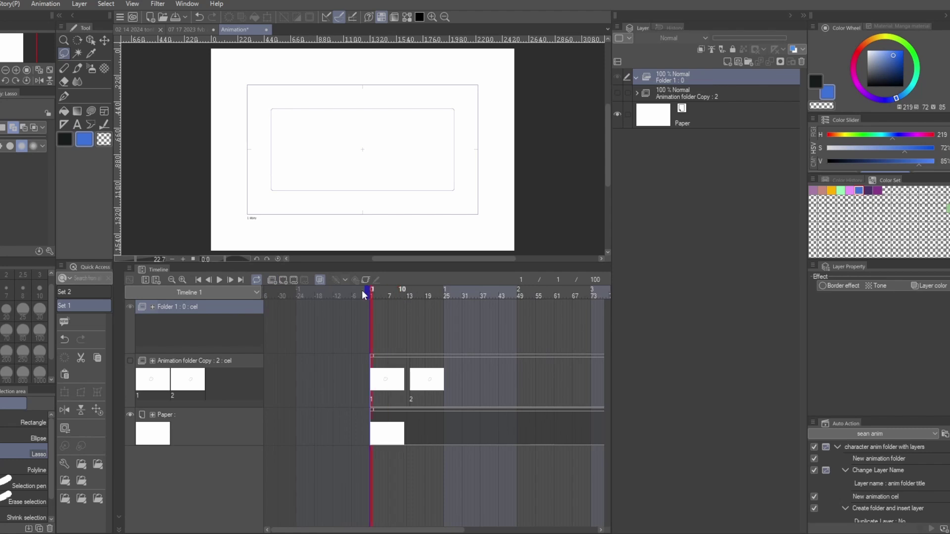
pyautogui.click(285, 281)
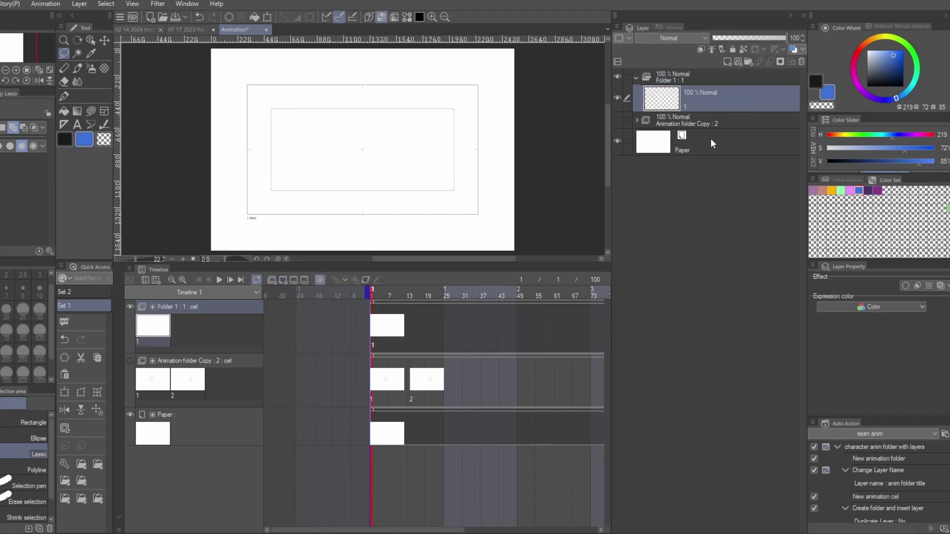
pyautogui.hotkey('ctrl', 'g')
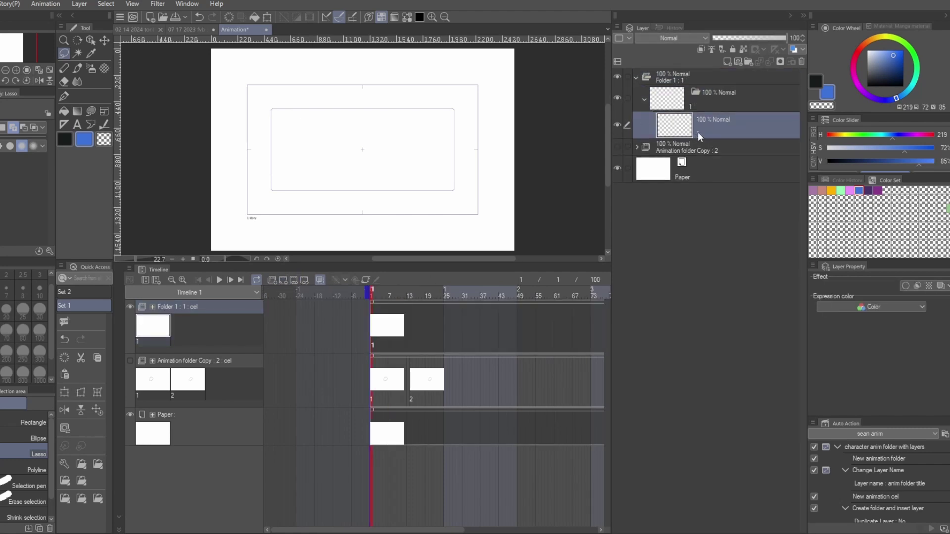
pyautogui.hotkey('ctrl', 'shift', 'n')
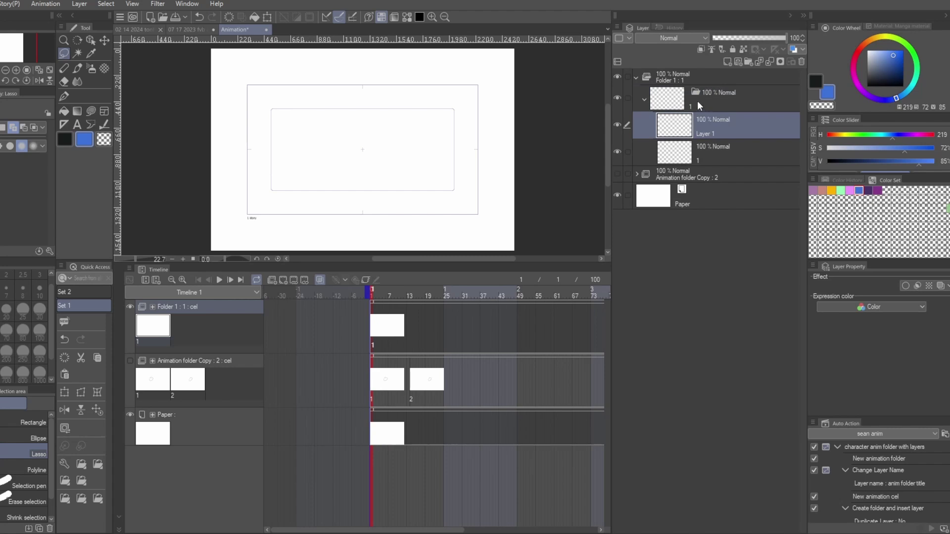
# - Delete the newly made animation folder together with its cel folder
pyautogui.click(691, 83)
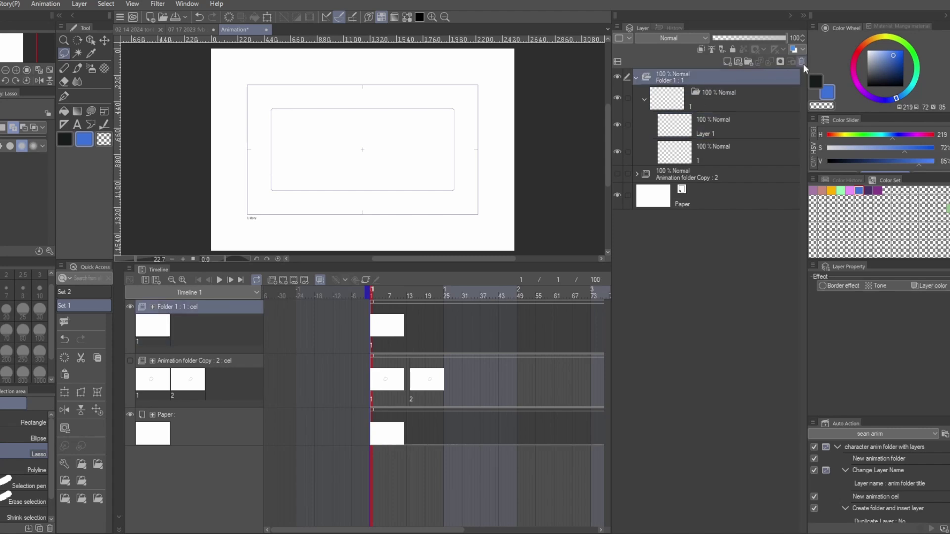
pyautogui.press('Delete')
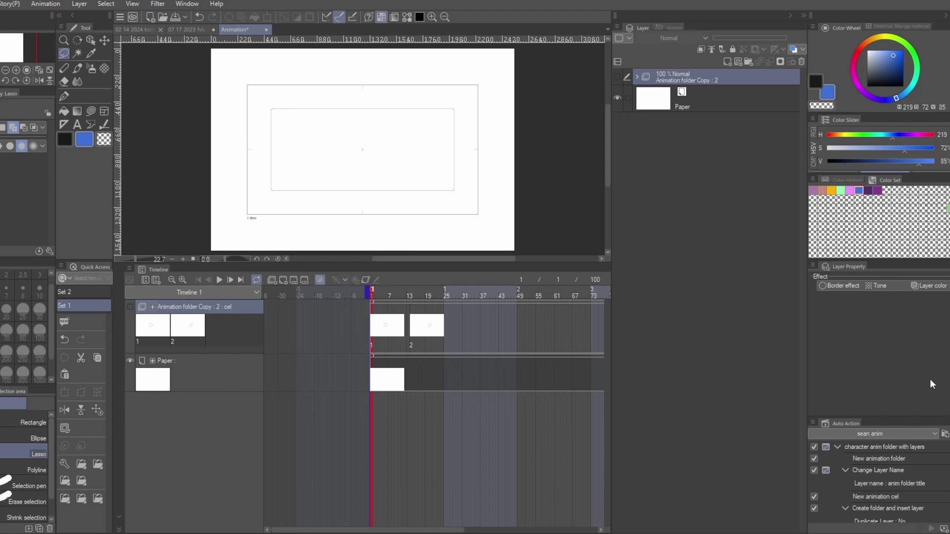
# - Enlarge the Auto Action palette and look through the sean anim and animation actions sets
pyautogui.moveTo(899, 417); pyautogui.dragTo(888, 307)
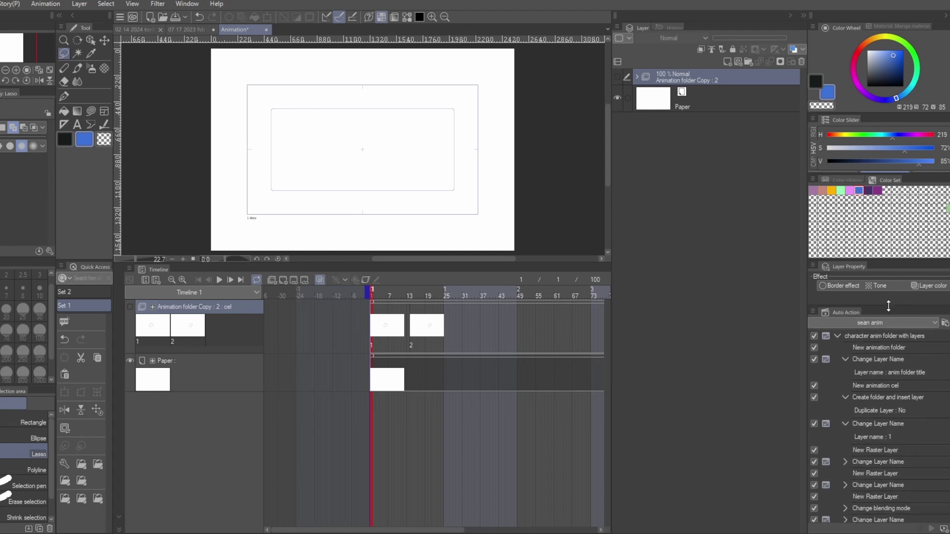
pyautogui.moveTo(809, 298); pyautogui.dragTo(652, 300)
pyautogui.scroll(-3, 705, 357)
pyautogui.scroll(3, 723, 343)
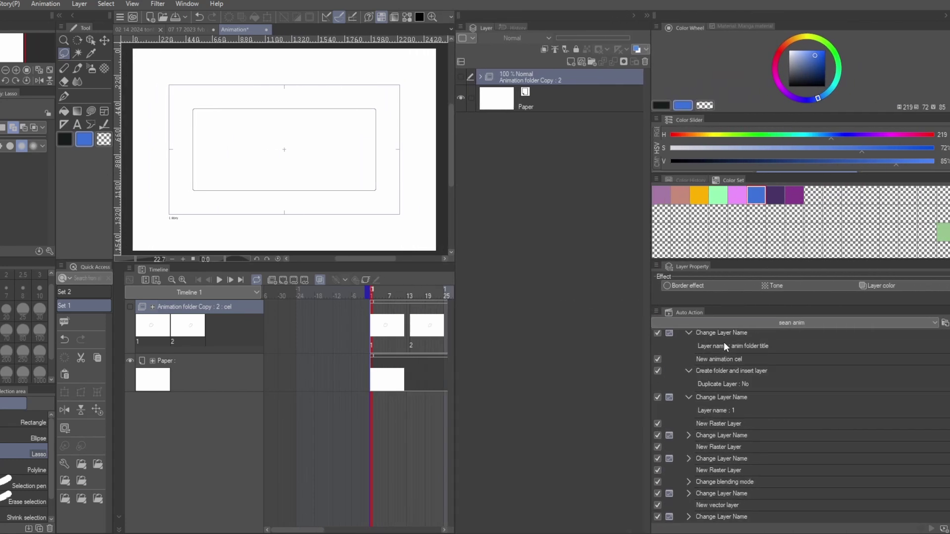
pyautogui.scroll(1, 753, 325)
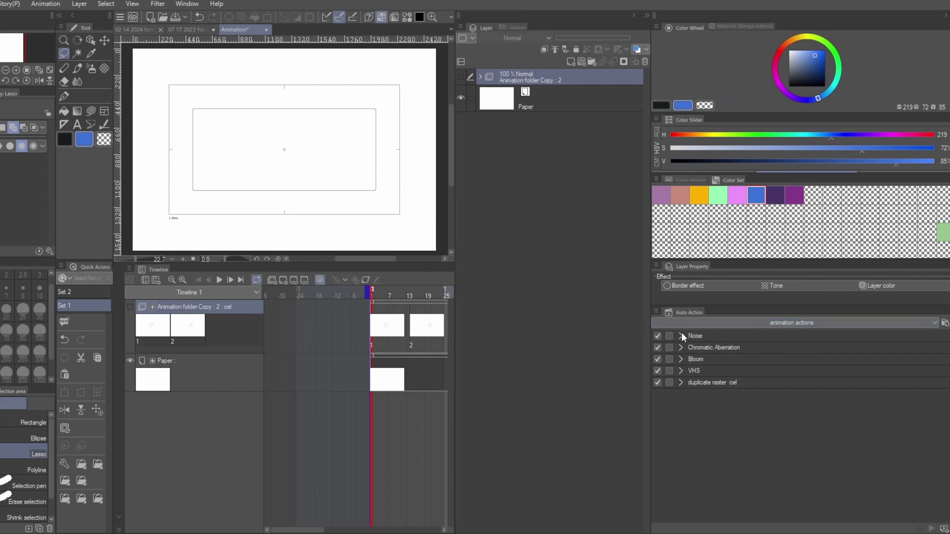
pyautogui.scroll(-1, 713, 326)
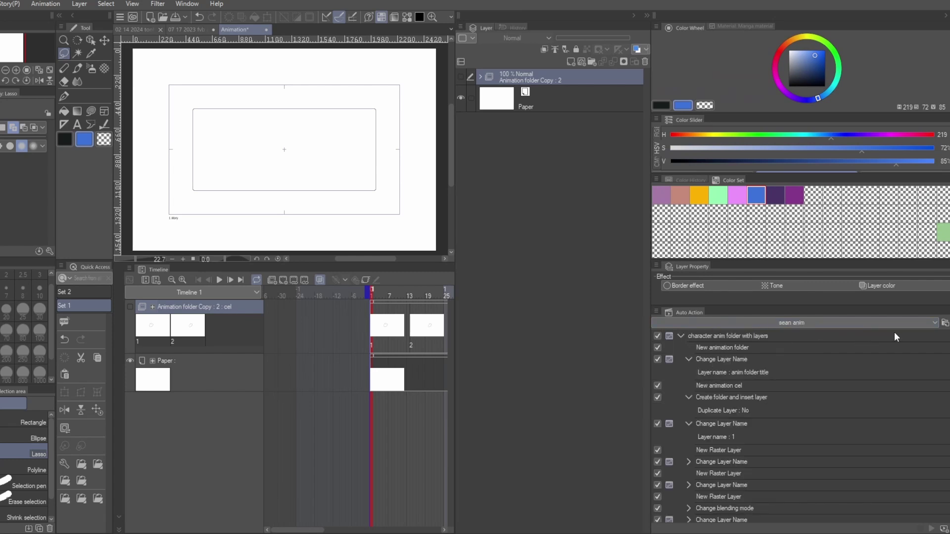
# - Collapse the character anim folder with layers auto action and run it, keeping anim folder title as the folder name
pyautogui.click(685, 336)
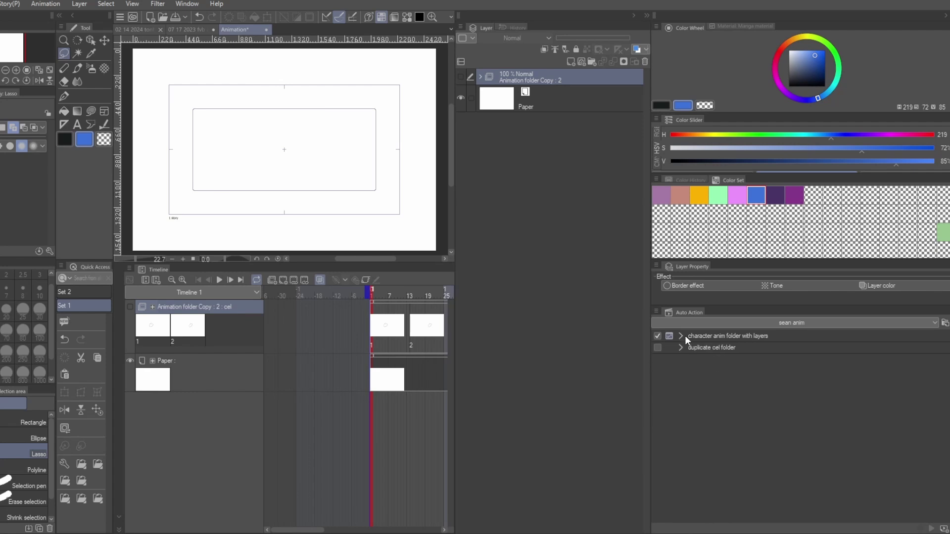
pyautogui.click(713, 337)
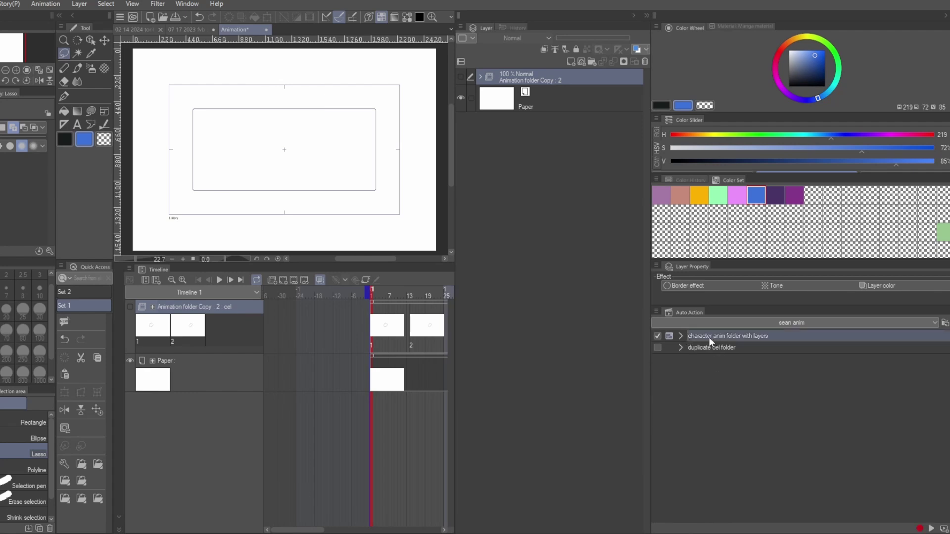
pyautogui.click(930, 528)
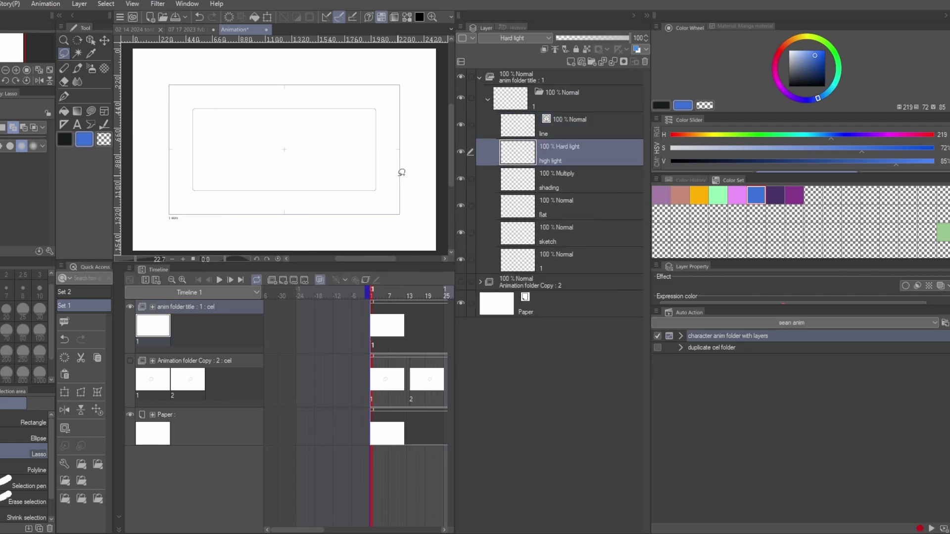
# - Go through the high light, shading, sketch and base layers of cel folder 1, and collapse the anim folder title folder
pyautogui.click(564, 254)
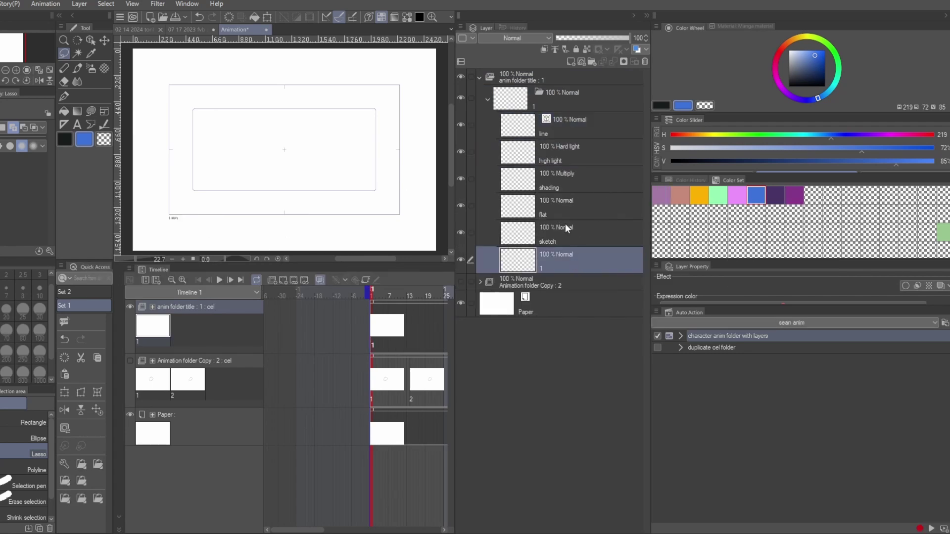
pyautogui.click(575, 157)
pyautogui.click(578, 183)
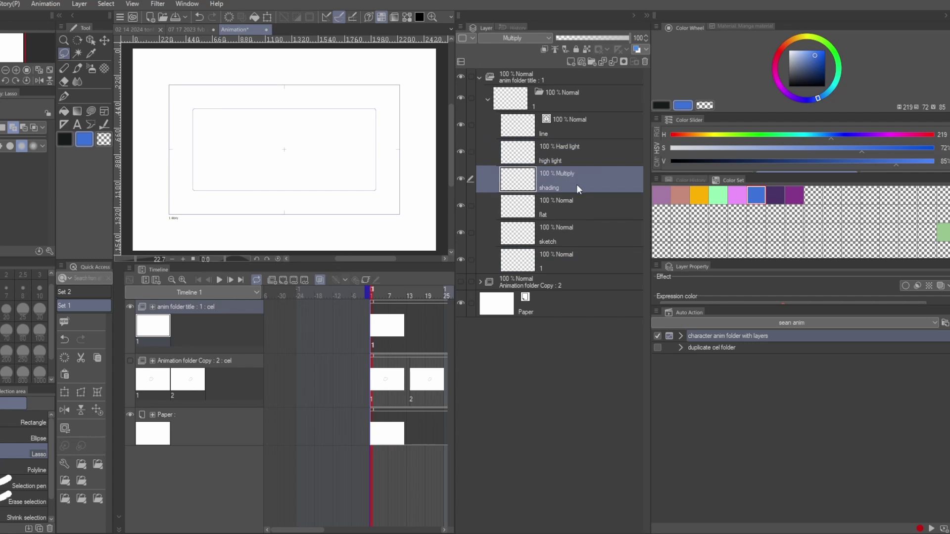
pyautogui.click(576, 162)
pyautogui.click(570, 181)
pyautogui.click(583, 237)
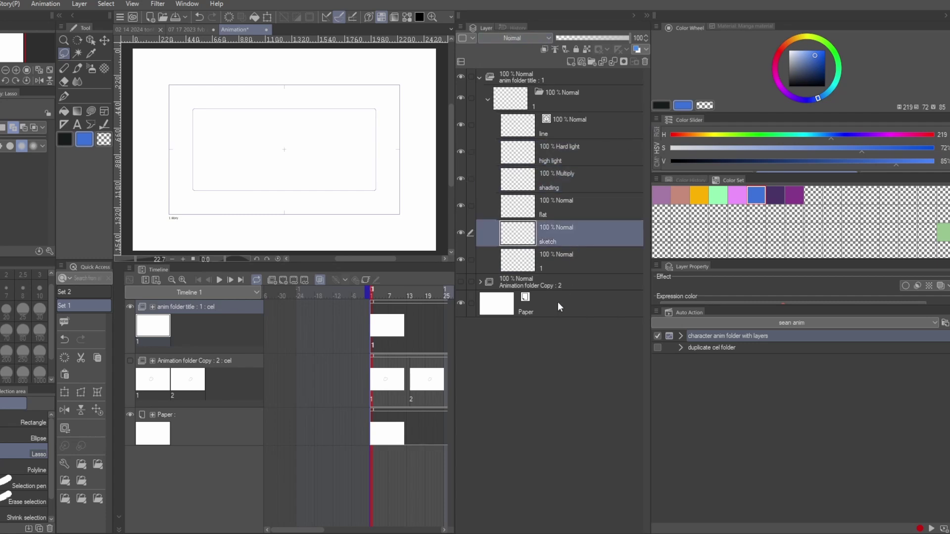
pyautogui.click(576, 265)
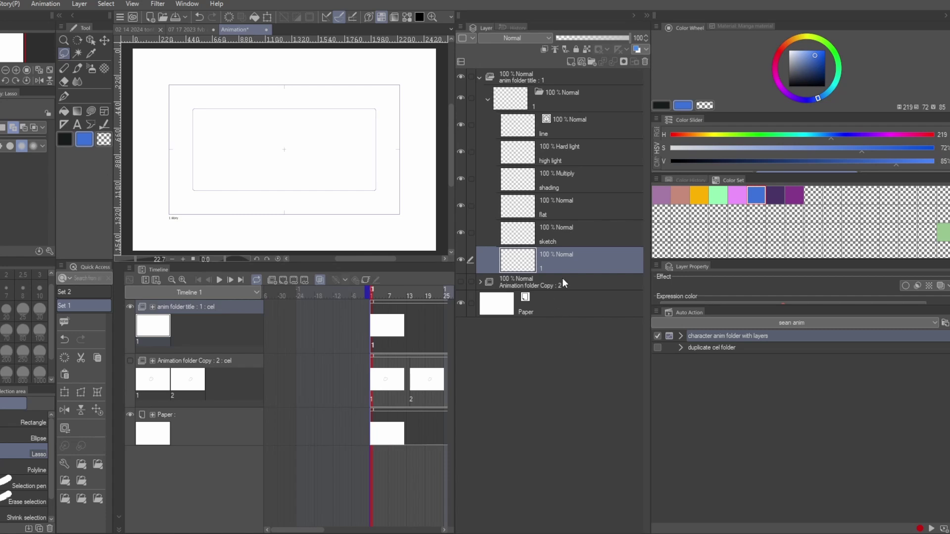
pyautogui.click(473, 79)
pyautogui.click(478, 78)
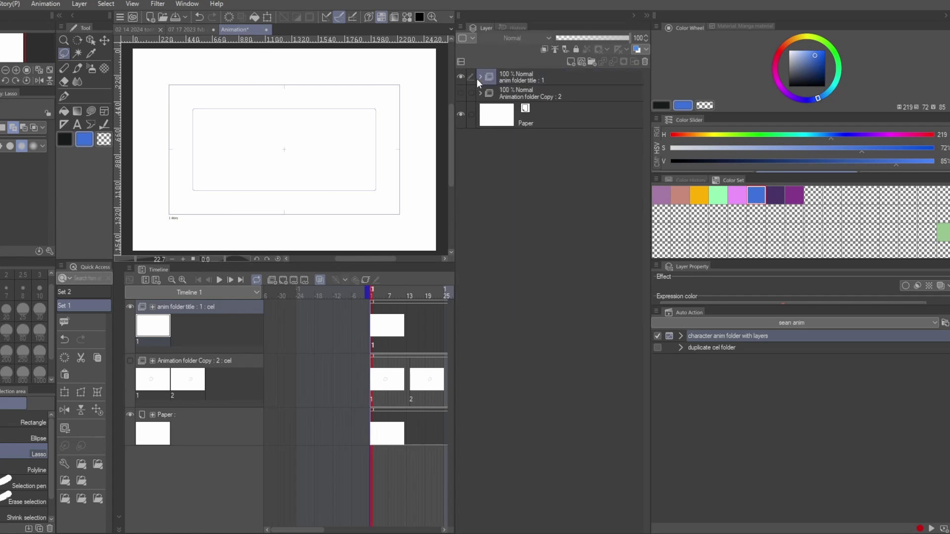
# - Expand the character anim folder with layers action and examine its recorded commands, from the new animation folder through the layer creation and renaming
pyautogui.click(681, 336)
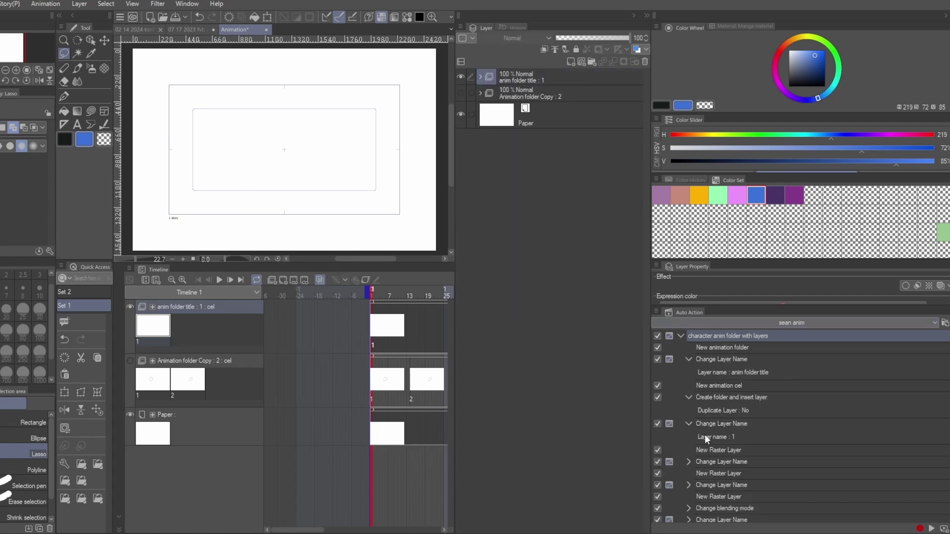
pyautogui.click(727, 351)
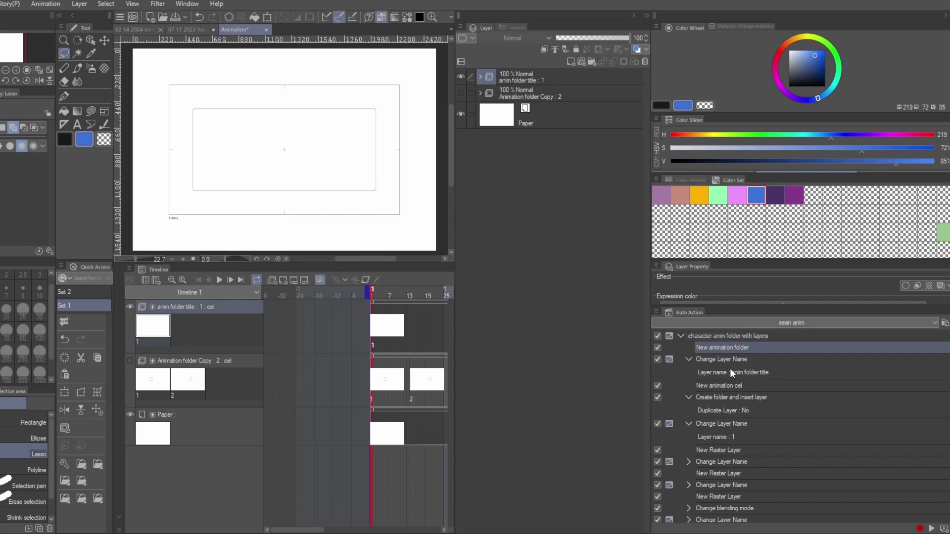
pyautogui.click(728, 363)
pyautogui.click(733, 398)
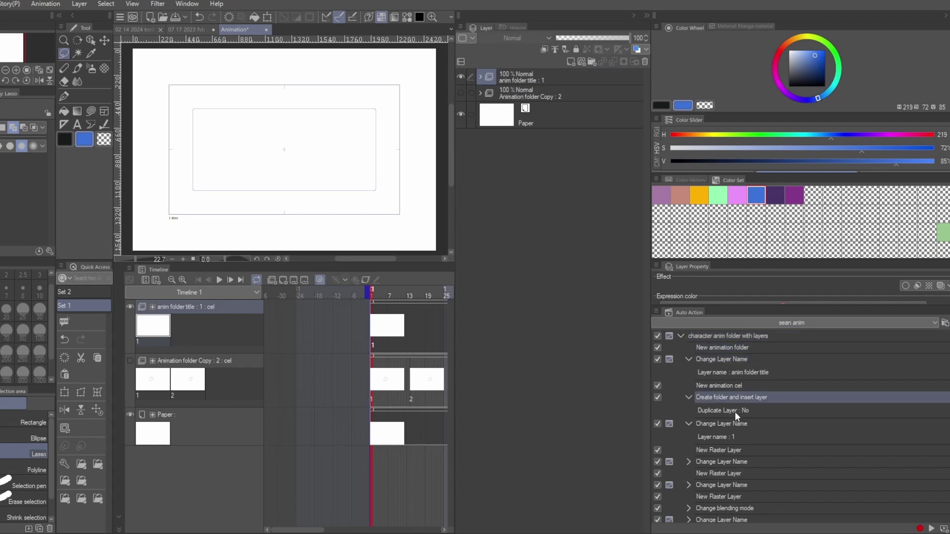
pyautogui.scroll(-3, 742, 432)
pyautogui.scroll(3, 747, 432)
pyautogui.click(717, 349)
pyautogui.click(739, 361)
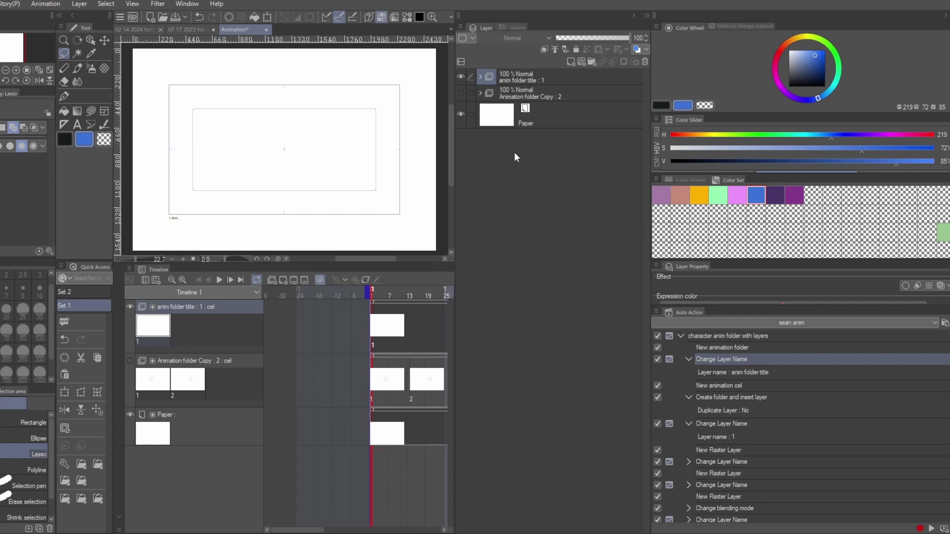
# - Run the layered character folder action again, name the new animation folder flopsy main, and select that folder
pyautogui.click(64, 501)
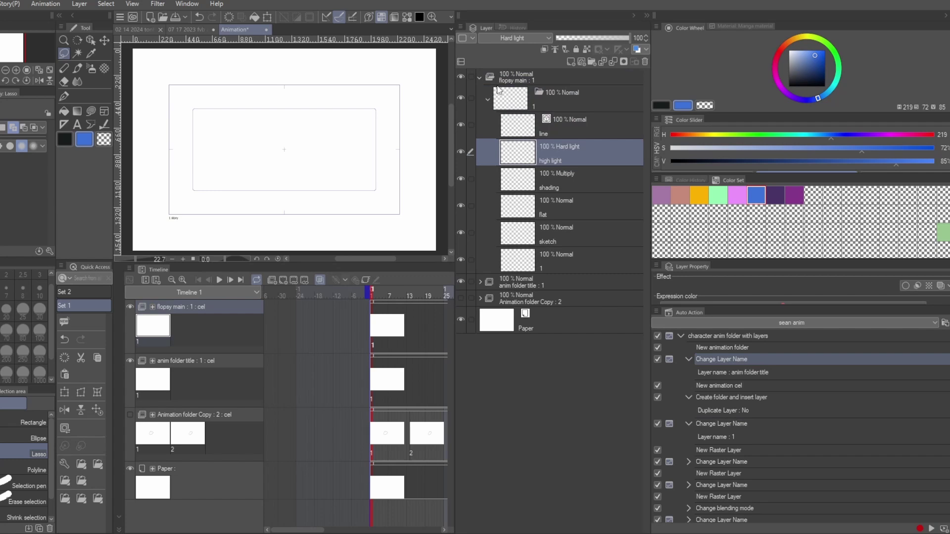
pyautogui.click(524, 82)
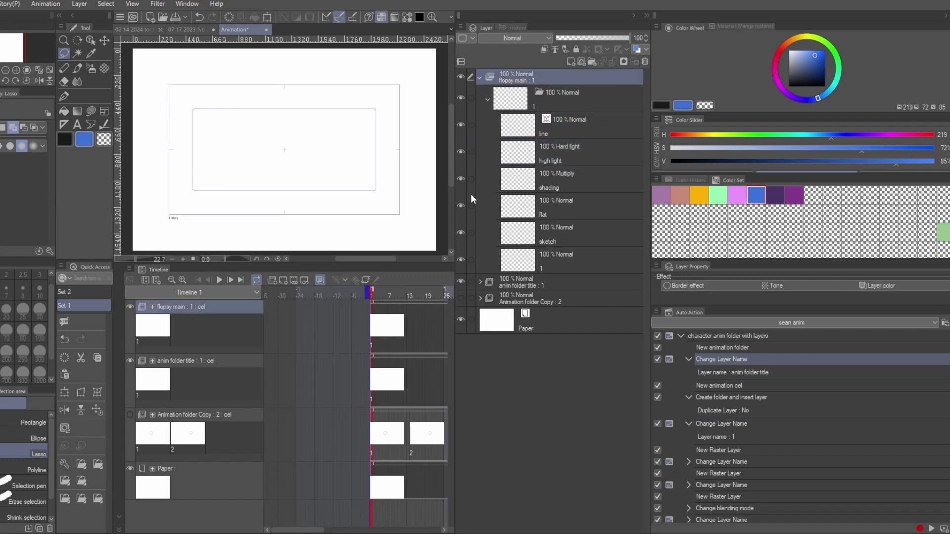
# - Delete the flopsy main animation folder and add a new auto action named tutorial below the existing ones
pyautogui.press('Delete')
pyautogui.scroll(-3, 792, 406)
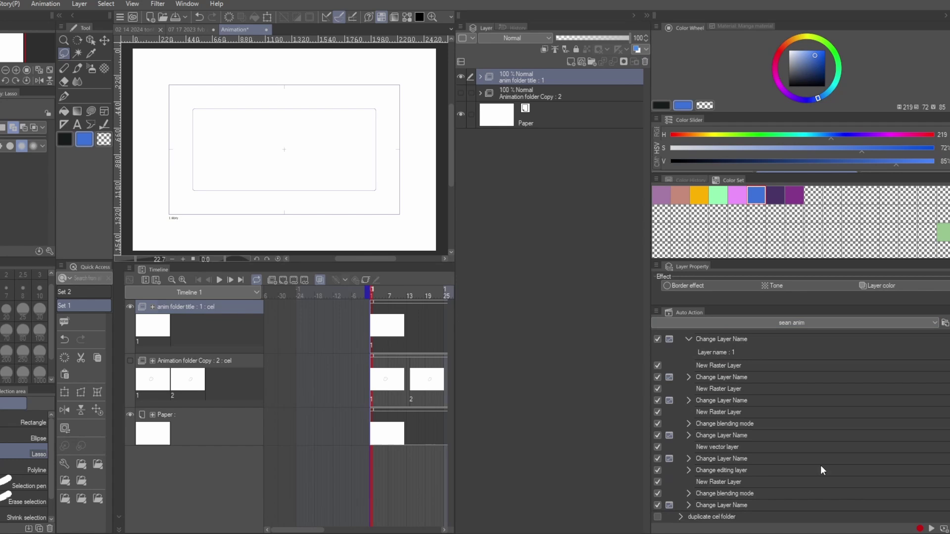
pyautogui.click(920, 528)
pyautogui.scroll(3, 703, 349)
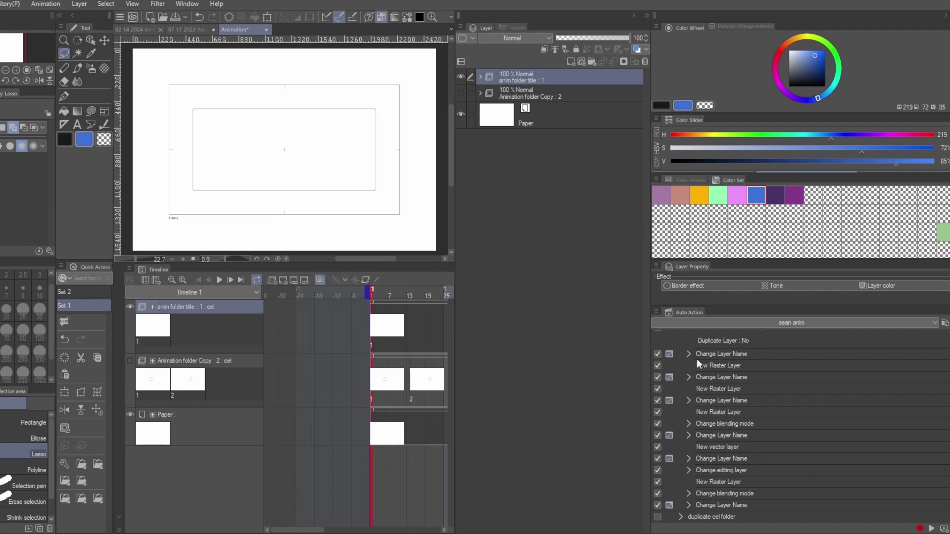
pyautogui.click(697, 359)
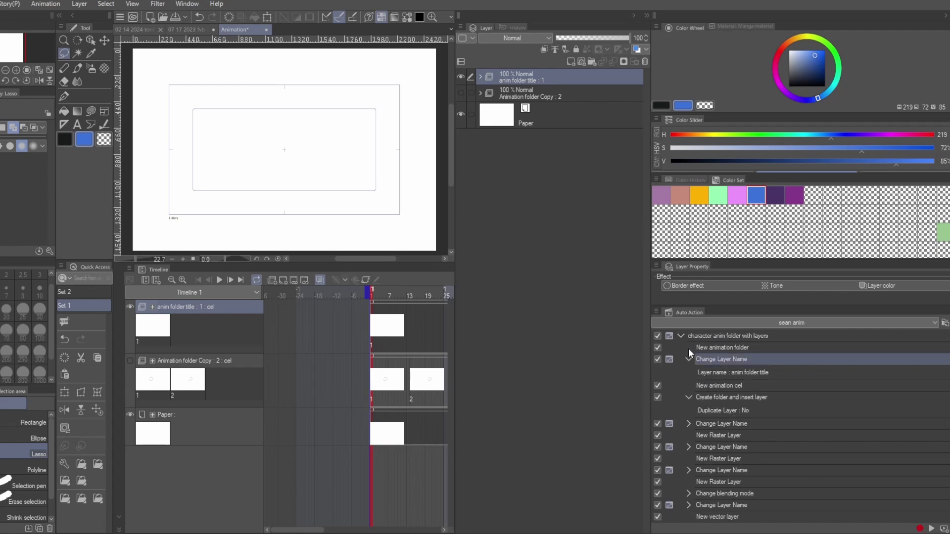
pyautogui.click(680, 336)
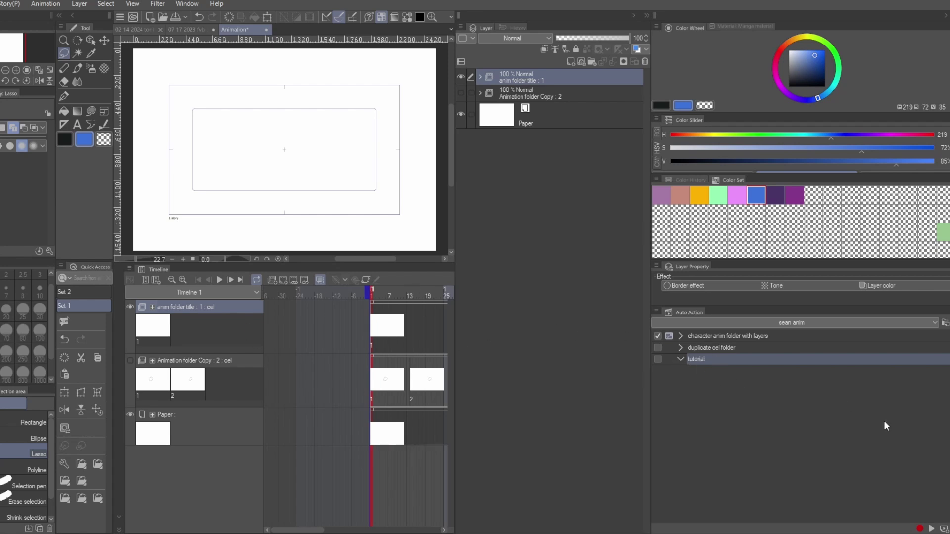
# - Draw a rough figure with a round head and boxy body in blue with the G-pen on cel 1's line layer
pyautogui.click(384, 333)
pyautogui.click(64, 96)
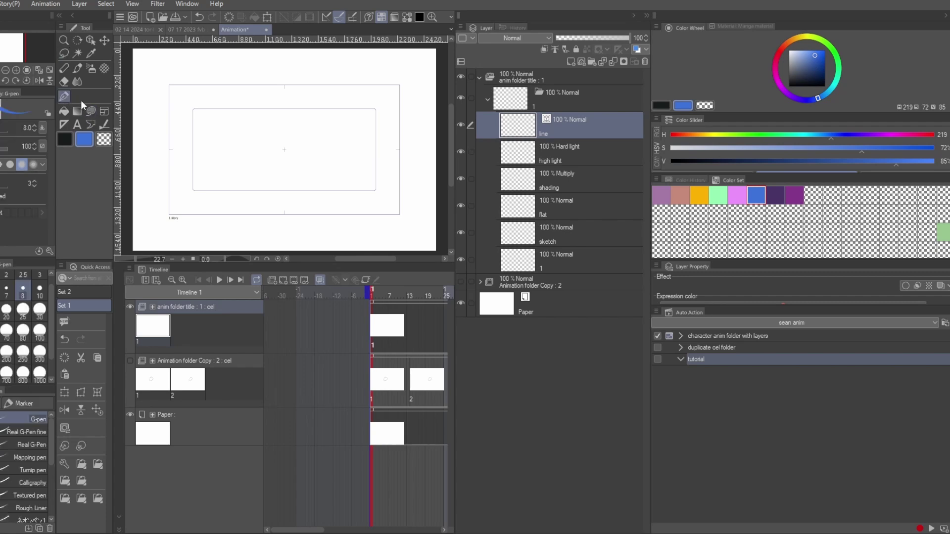
pyautogui.moveTo(308, 120)
pyautogui.mouseDown()
pyautogui.moveTo(304, 148)
pyautogui.moveTo(285, 168)
pyautogui.moveTo(338, 204)
pyautogui.mouseUp()
pyautogui.moveTo(298, 147)
pyautogui.mouseDown()
pyautogui.moveTo(340, 142)
pyautogui.moveTo(330, 206)
pyautogui.mouseUp()
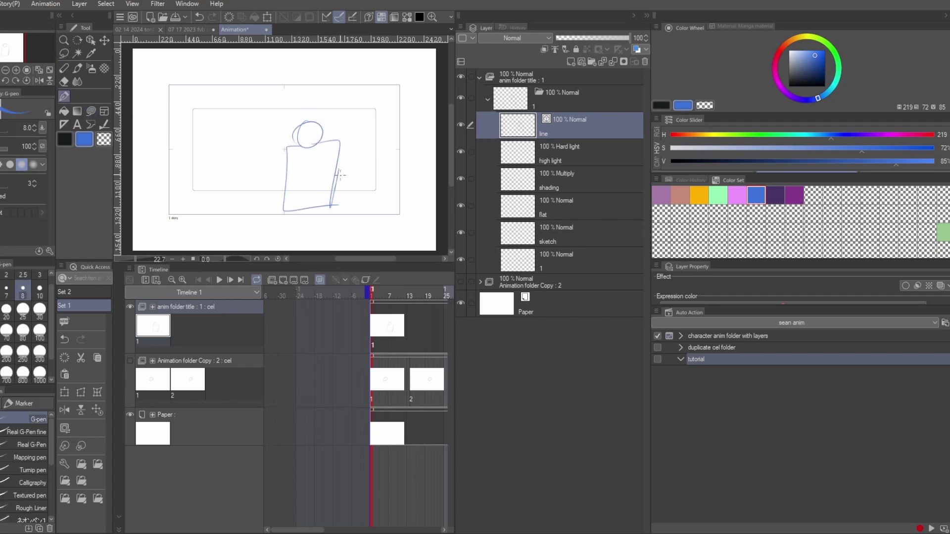
# - Set both the main and sub colors to the first purple swatch, and select cel 1's flat layer with the auto select tool
pyautogui.click(668, 197)
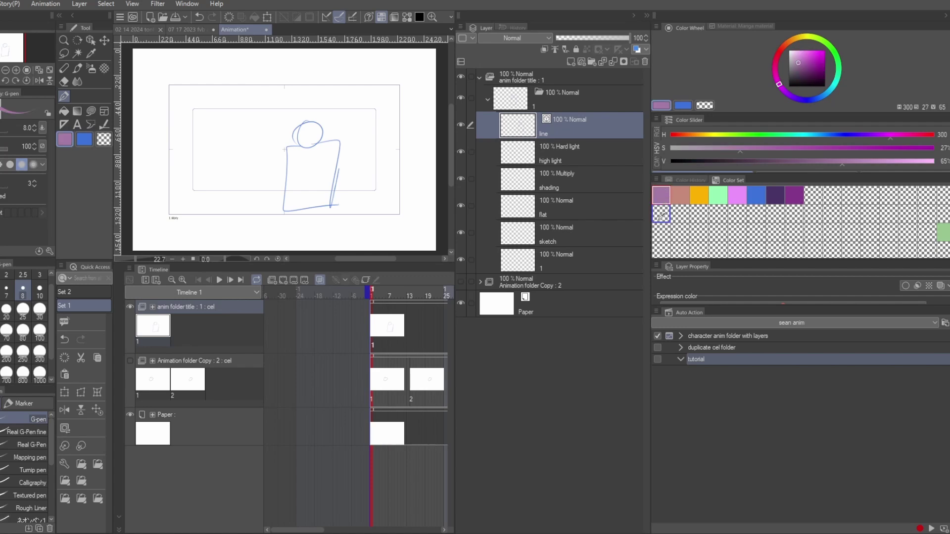
pyautogui.click(668, 197)
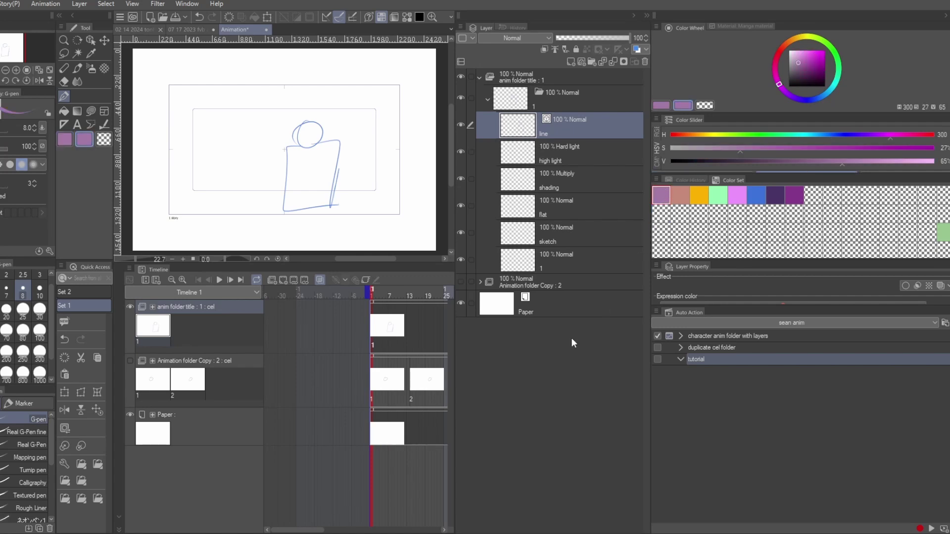
pyautogui.press('w')
pyautogui.click(551, 212)
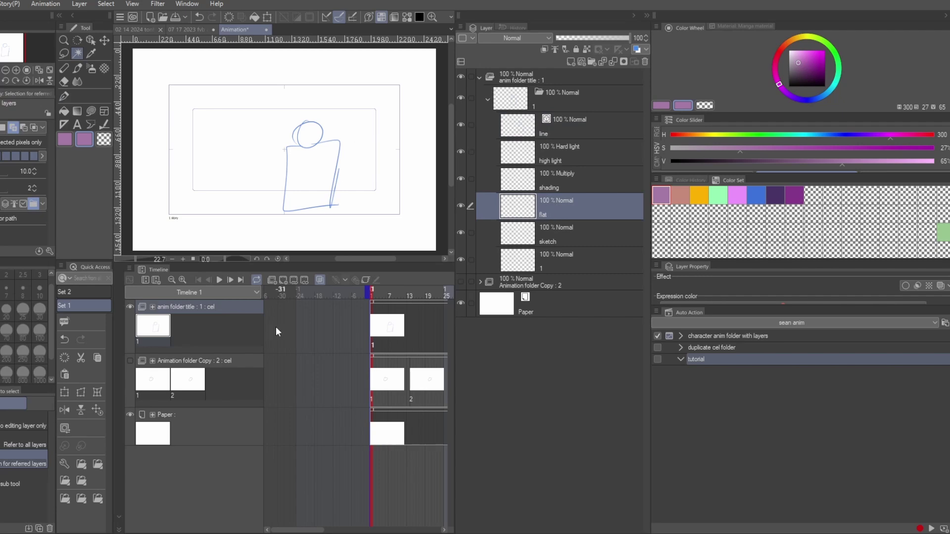
# - Record the tutorial action while selecting outside the figure, inverting the selection, filling it with purple and deselecting
pyautogui.click(920, 528)
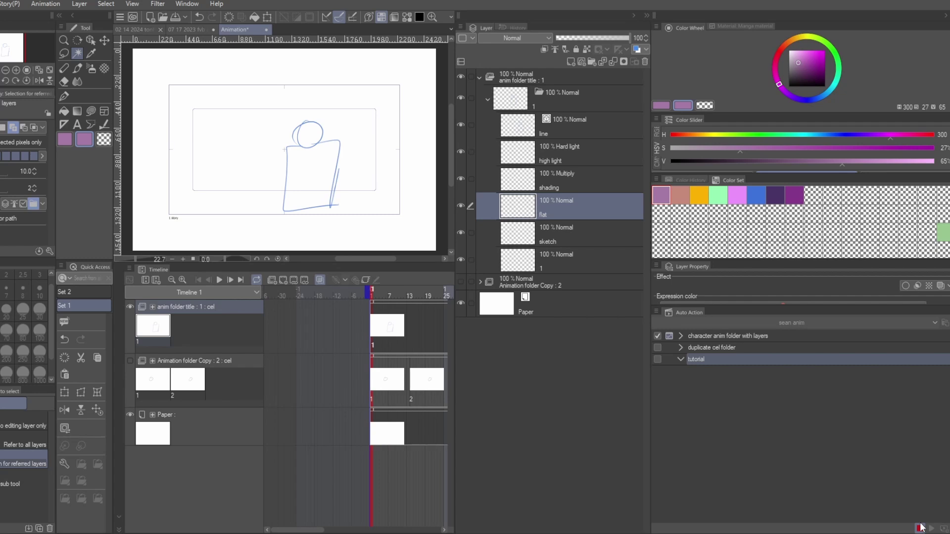
pyautogui.click(359, 136)
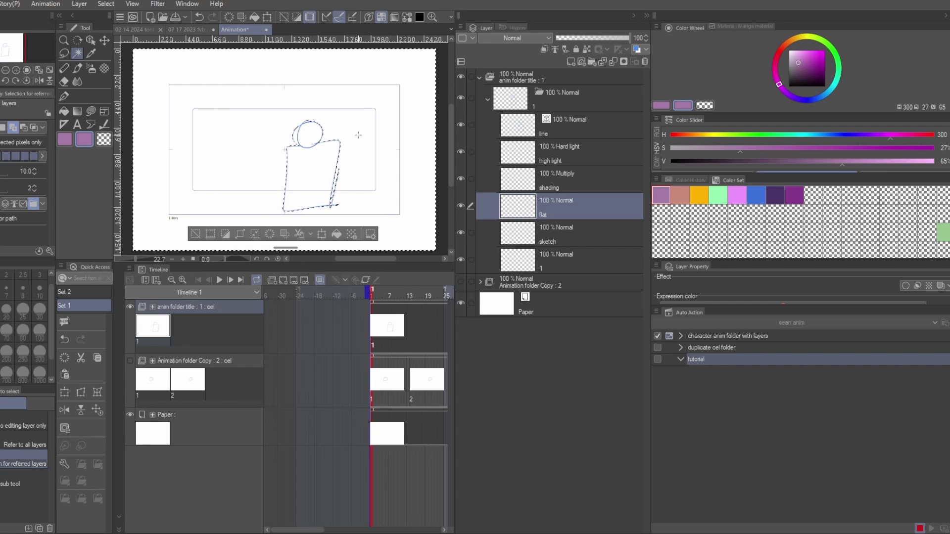
pyautogui.hotkey('ctrl', 'shift', 'i')
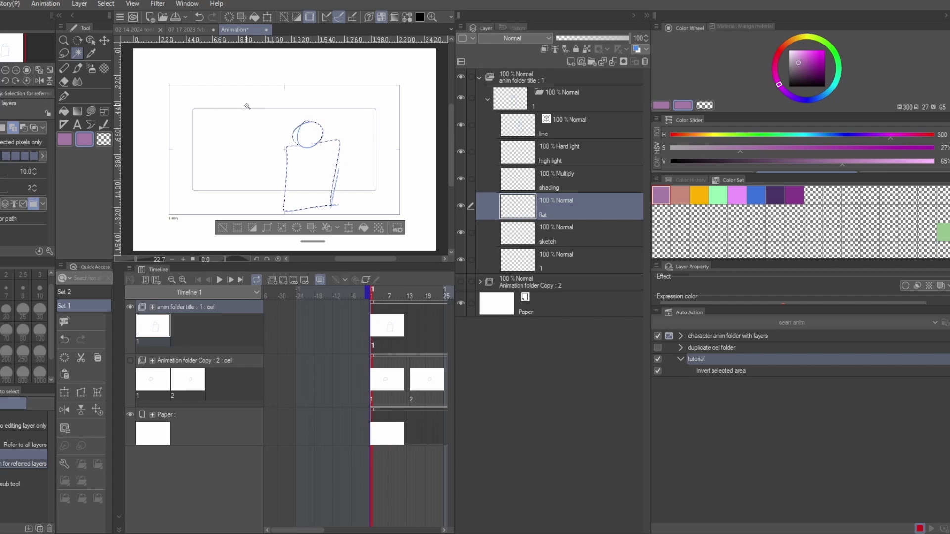
pyautogui.hotkey('alt', 'BackSpace')
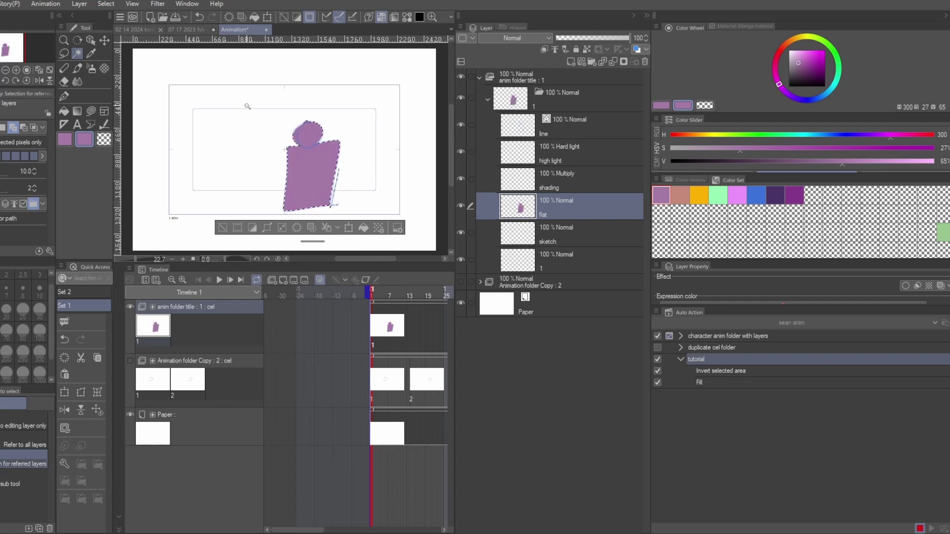
pyautogui.hotkey('ctrl', 'd')
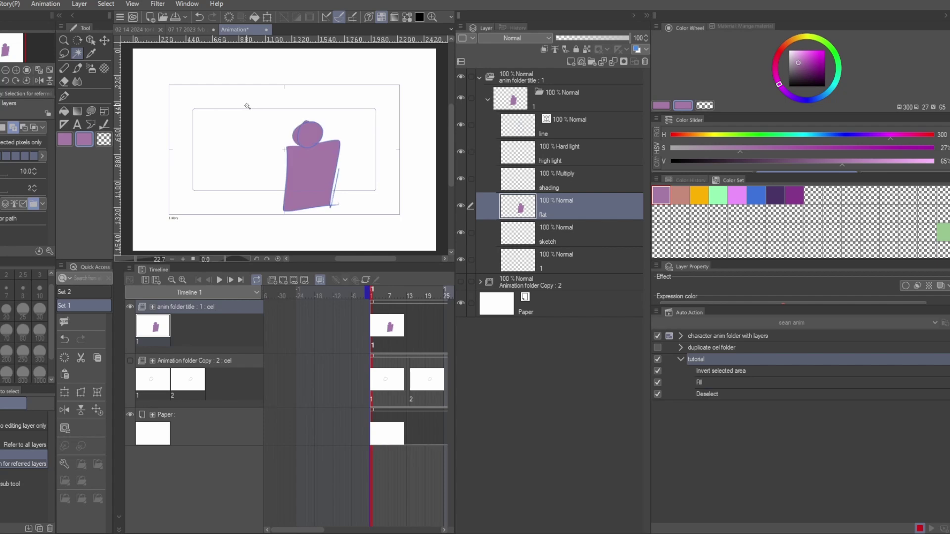
pyautogui.click(921, 529)
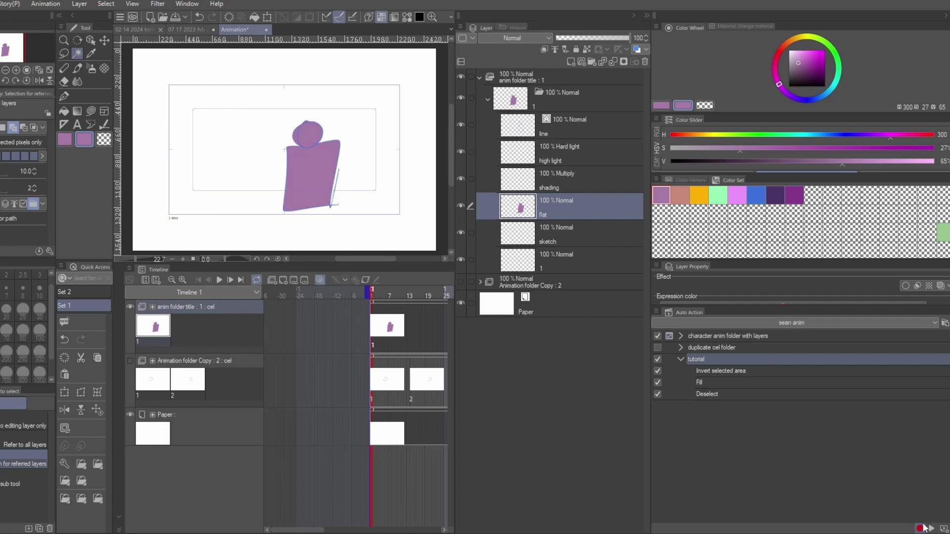
# - Add a second animation cel to anim folder title at frame 15 of the timeline
pyautogui.hscroll(3, 317, 345)
pyautogui.click(323, 345)
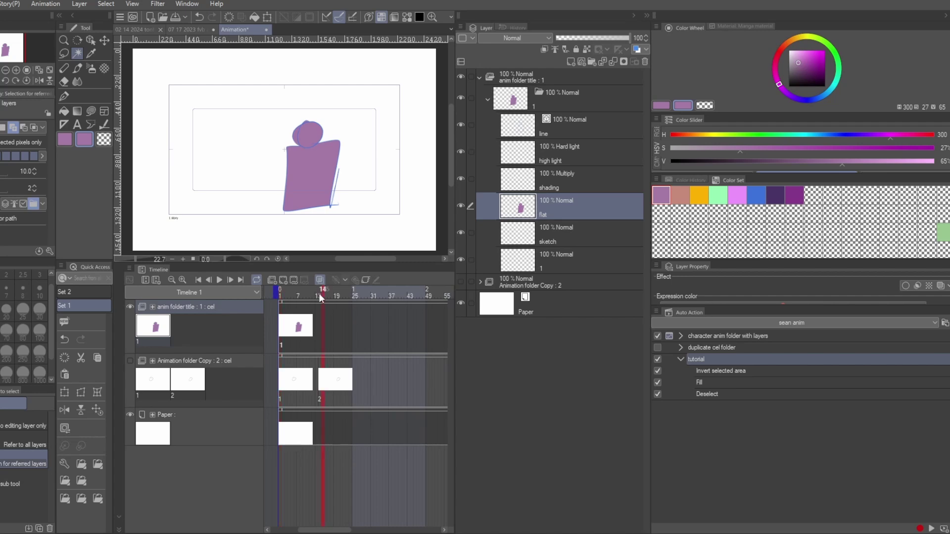
pyautogui.hotkey('ctrl', 'shift', 'n')
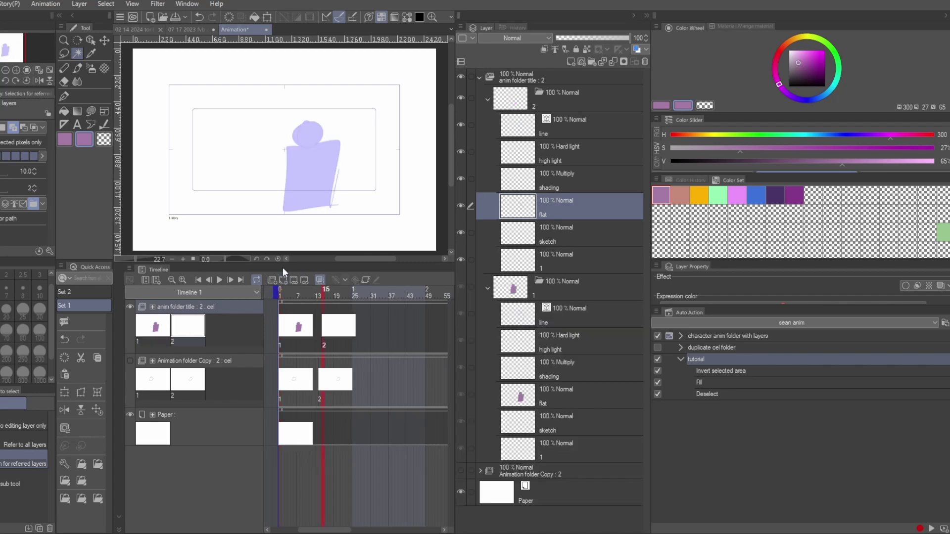
# - Draw a figure leaning over with a round head in black with the G-pen on cel 2's line layer
pyautogui.click(598, 121)
pyautogui.moveTo(673, 161); pyautogui.dragTo(638, 163)
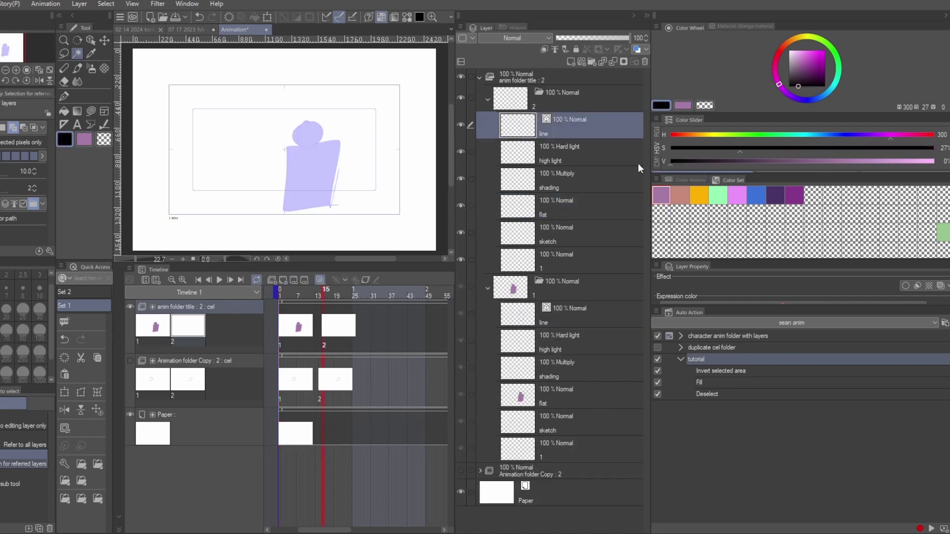
pyautogui.press('p')
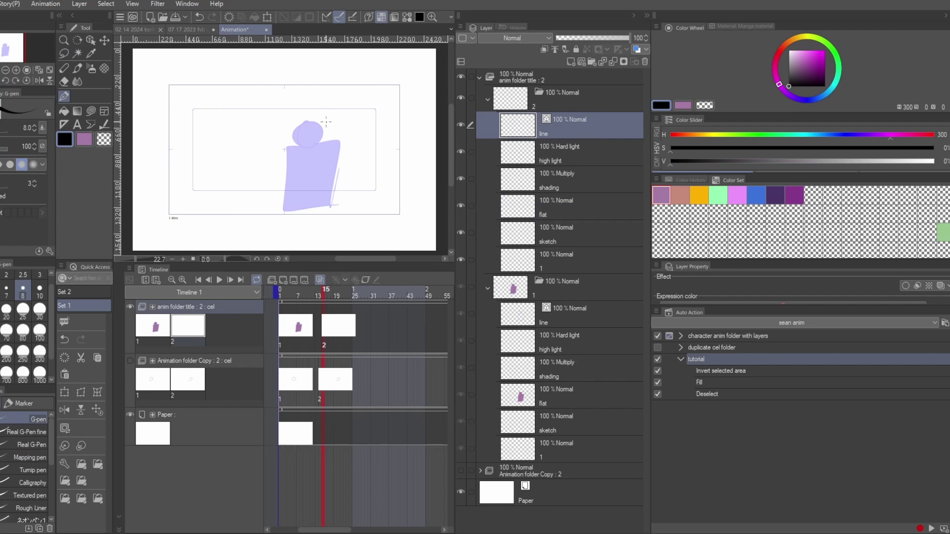
pyautogui.moveTo(321, 111); pyautogui.dragTo(273, 210)
pyautogui.moveTo(339, 140)
pyautogui.mouseDown()
pyautogui.moveTo(302, 205)
pyautogui.moveTo(277, 211)
pyautogui.moveTo(304, 209)
pyautogui.mouseUp()
# - Fill the leaning figure with purple on cel 2's flat layer by selecting the area outside it and running the tutorial action
pyautogui.click(583, 207)
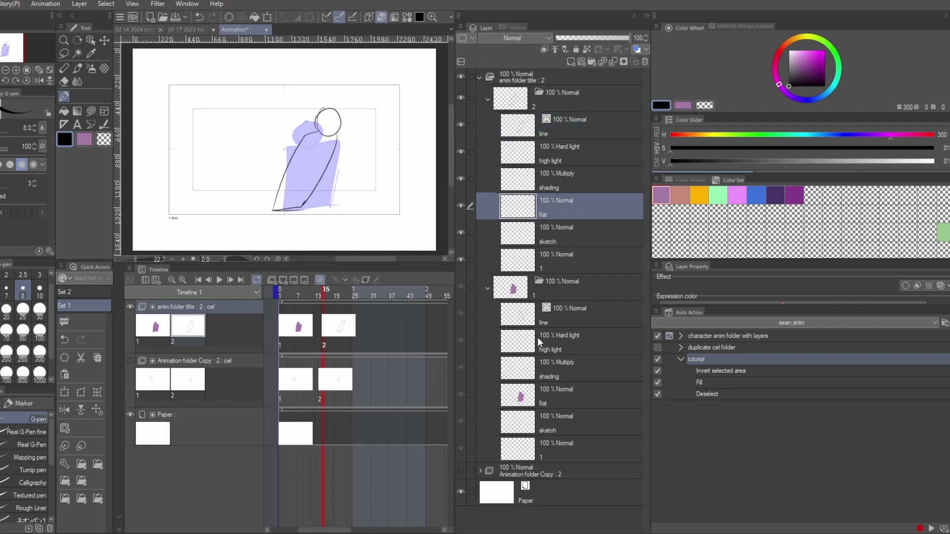
pyautogui.press('x')
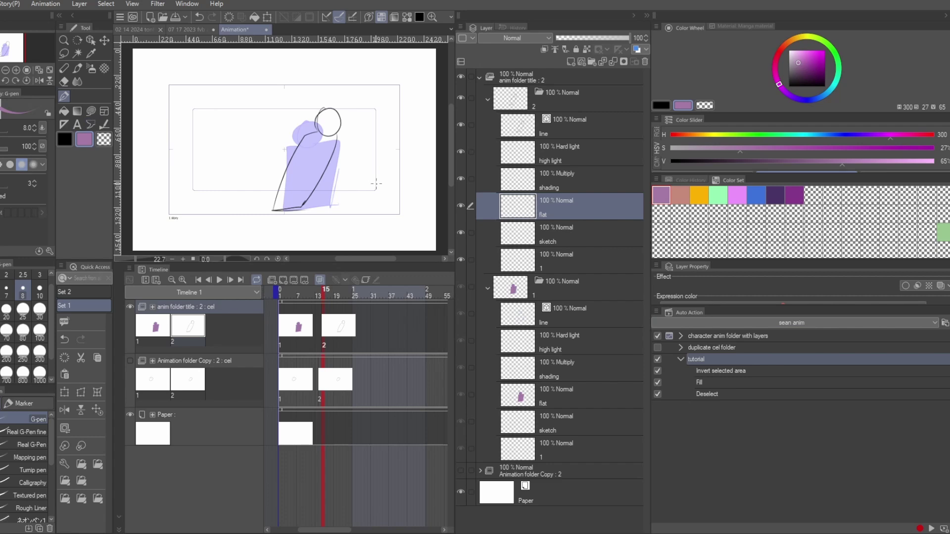
pyautogui.press('w')
pyautogui.click(391, 194)
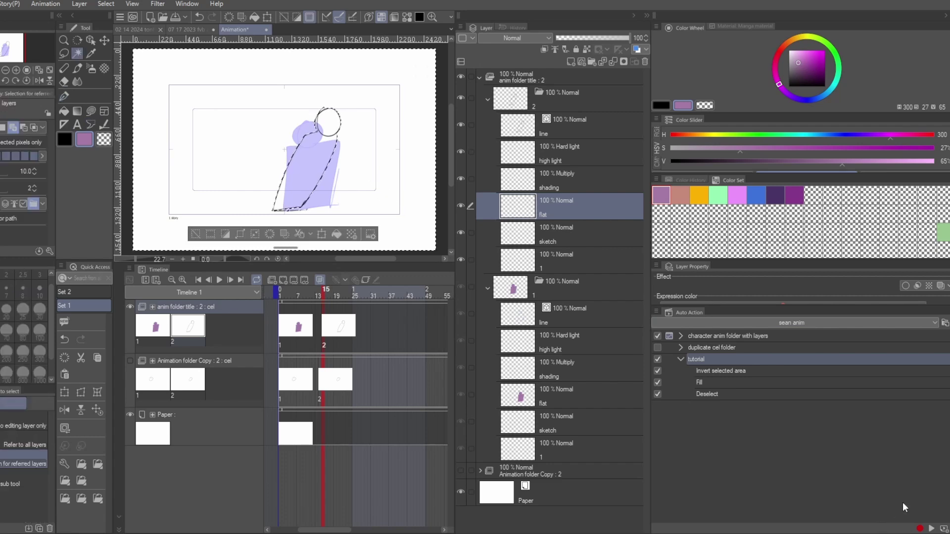
pyautogui.click(929, 528)
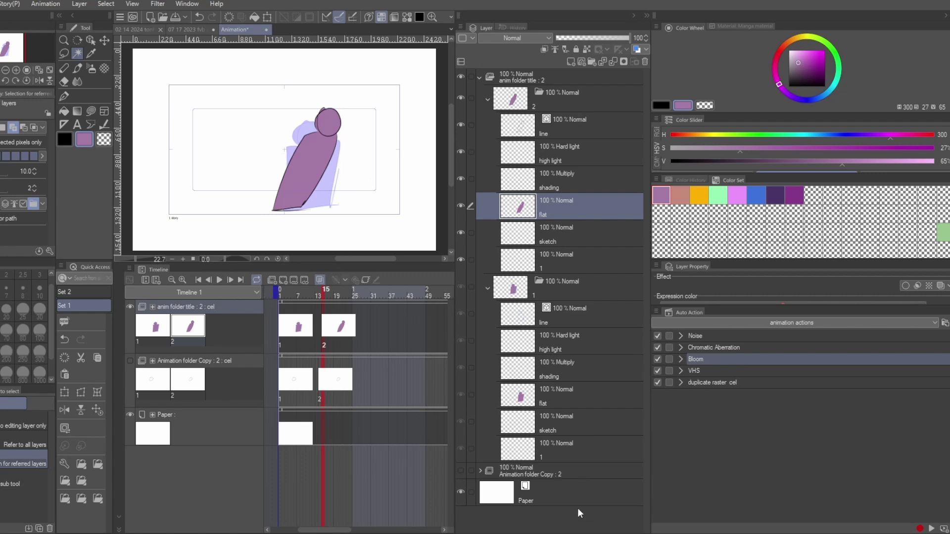
# - Examine the recorded commands of the duplicate raster cel action in the animation actions set
pyautogui.click(681, 383)
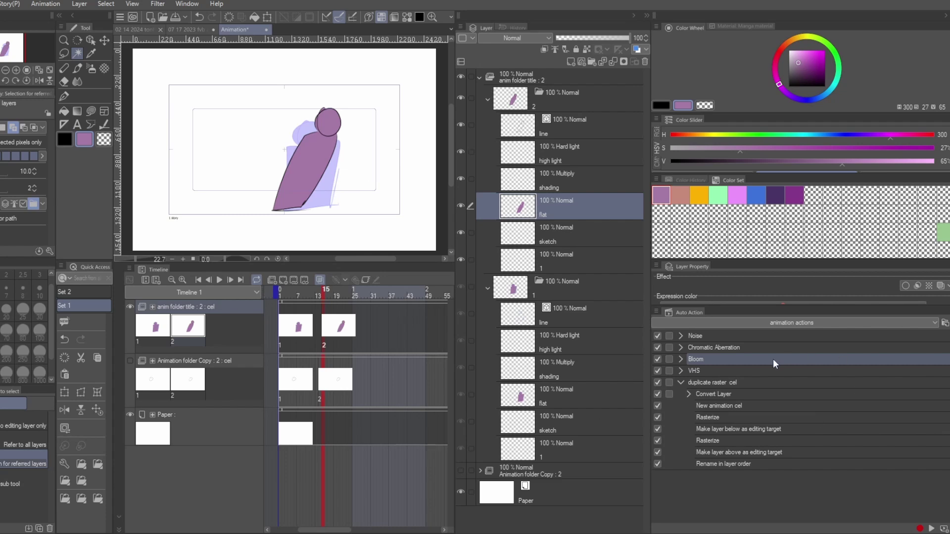
pyautogui.click(688, 394)
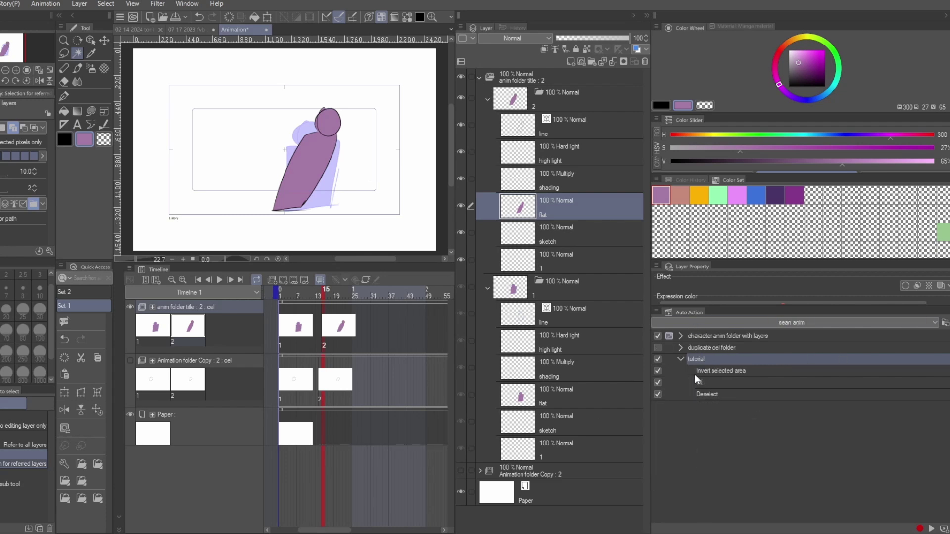
# - Rename the tutorial action inverse fill, add it to Quick Access, and select its Fill command
pyautogui.click(680, 360)
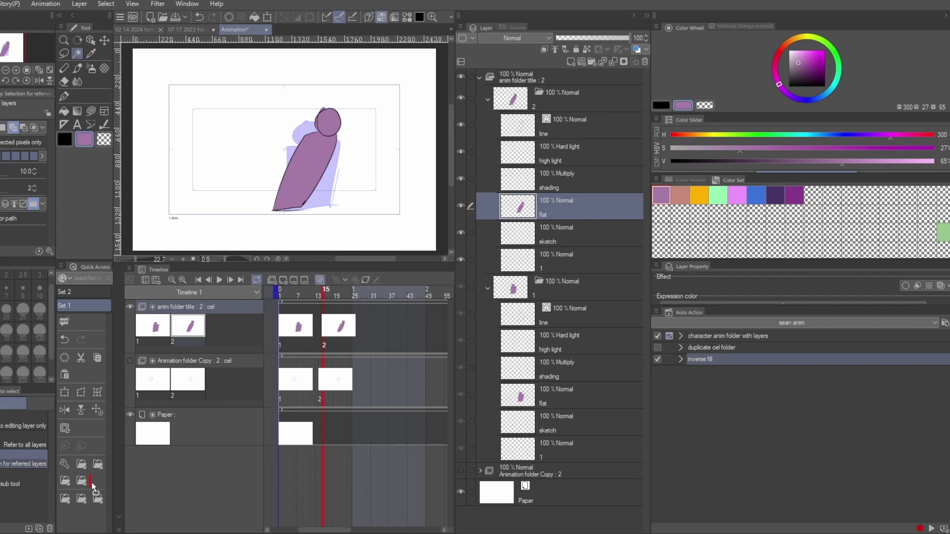
pyautogui.moveTo(93, 488); pyautogui.dragTo(93, 488)
pyautogui.click(680, 361)
pyautogui.click(722, 385)
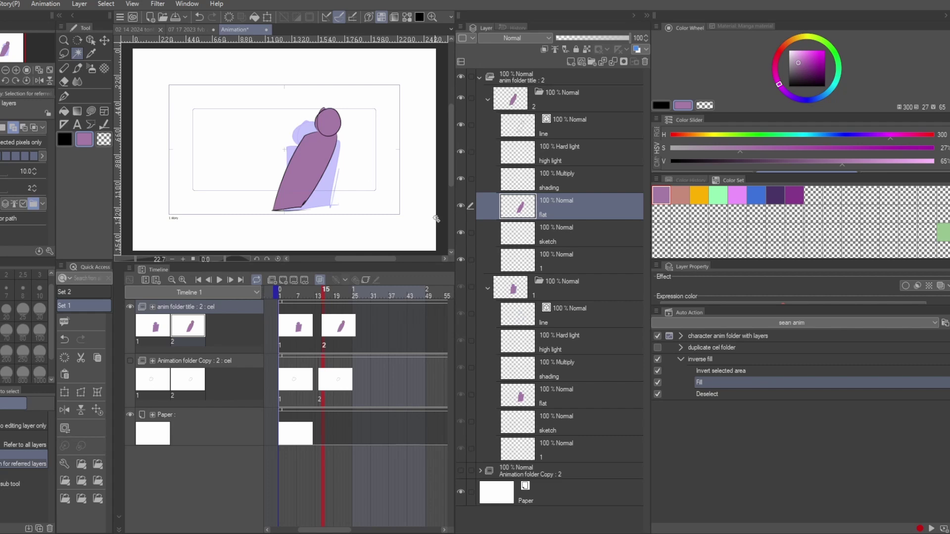
# - Clear the artwork from cel folders 2 and 1 using lasso selections, and collapse the anim folder title folder
pyautogui.click(625, 100)
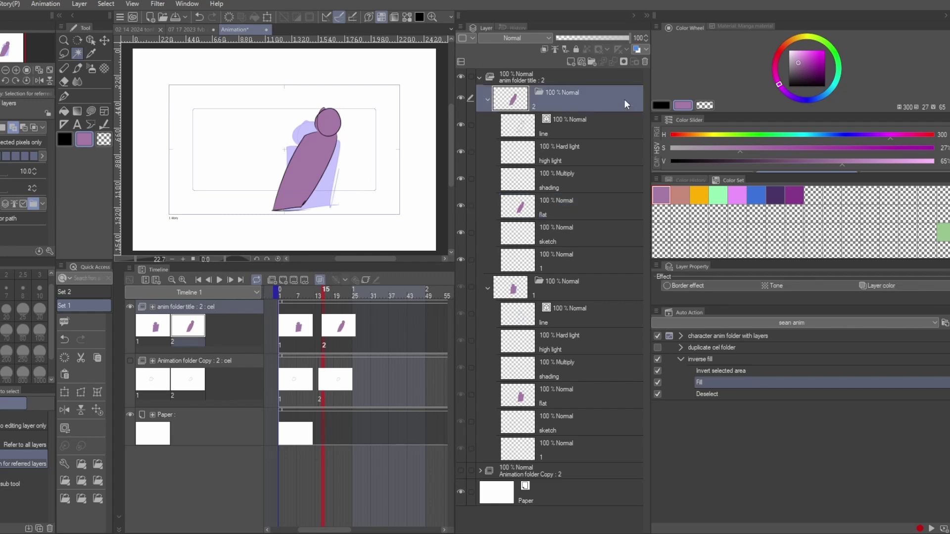
pyautogui.press('m')
pyautogui.moveTo(384, 130)
pyautogui.mouseDown()
pyautogui.moveTo(249, 194)
pyautogui.moveTo(342, 62)
pyautogui.moveTo(412, 71)
pyautogui.mouseUp()
pyautogui.press('Delete')
pyautogui.click(564, 281)
pyautogui.moveTo(389, 127)
pyautogui.mouseDown()
pyautogui.moveTo(223, 208)
pyautogui.moveTo(379, 85)
pyautogui.mouseUp()
pyautogui.press('Delete')
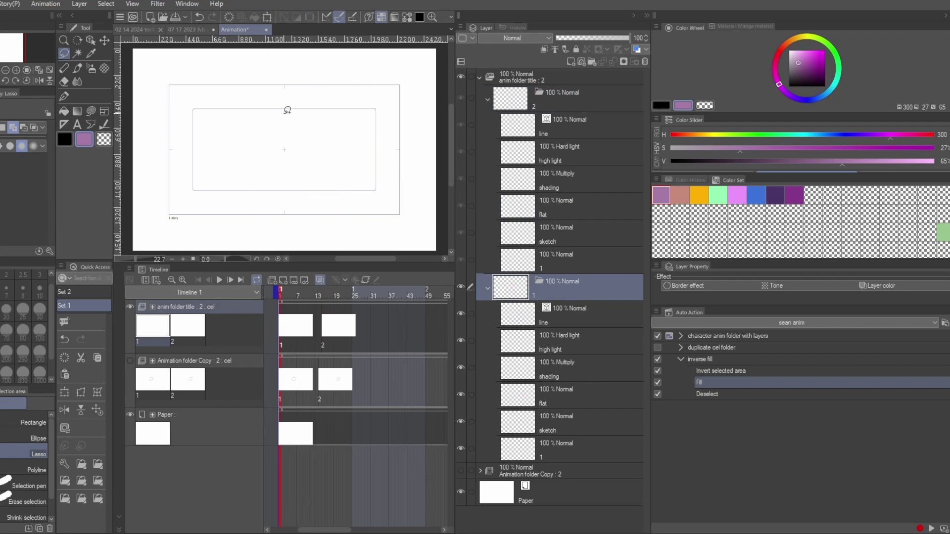
pyautogui.click(480, 78)
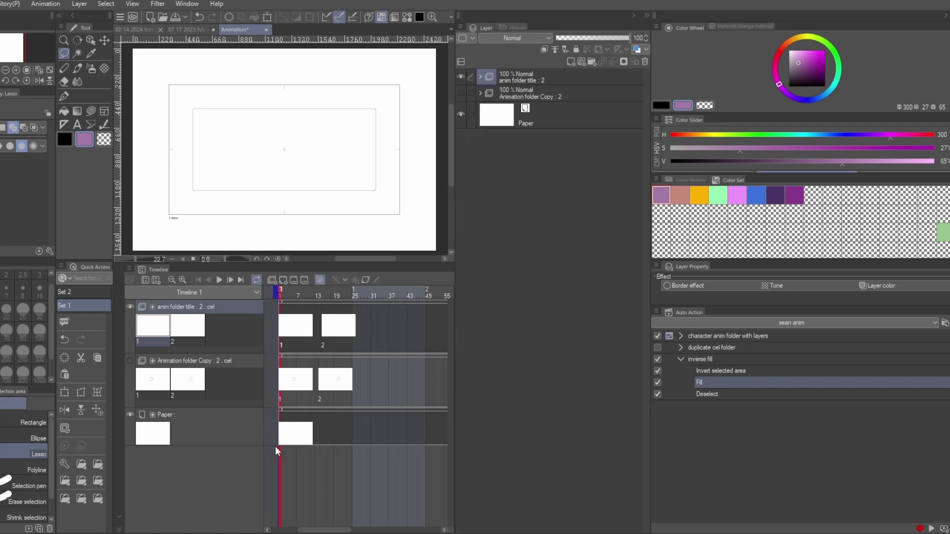
# - Switch to the 07 17 2023 animation document and collapse the All folder inside Camera 1, leaving Camera 1 selected
pyautogui.click(182, 29)
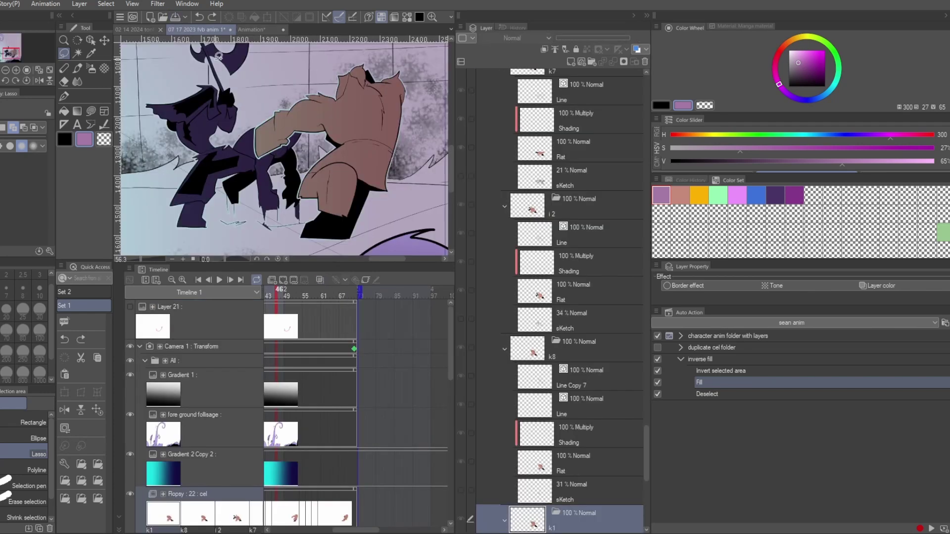
pyautogui.scroll(5, 593, 197)
pyautogui.moveTo(645, 440); pyautogui.dragTo(643, 78)
pyautogui.click(489, 123)
pyautogui.click(501, 115)
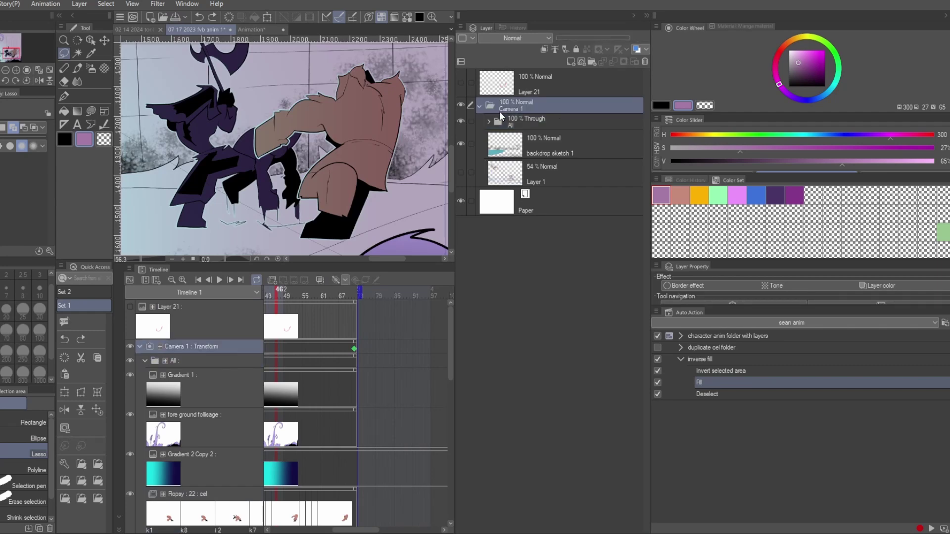
# - Zoom out to show the whole scene and widen the canvas and timeline area
pyautogui.scroll(-8, 250, 190)
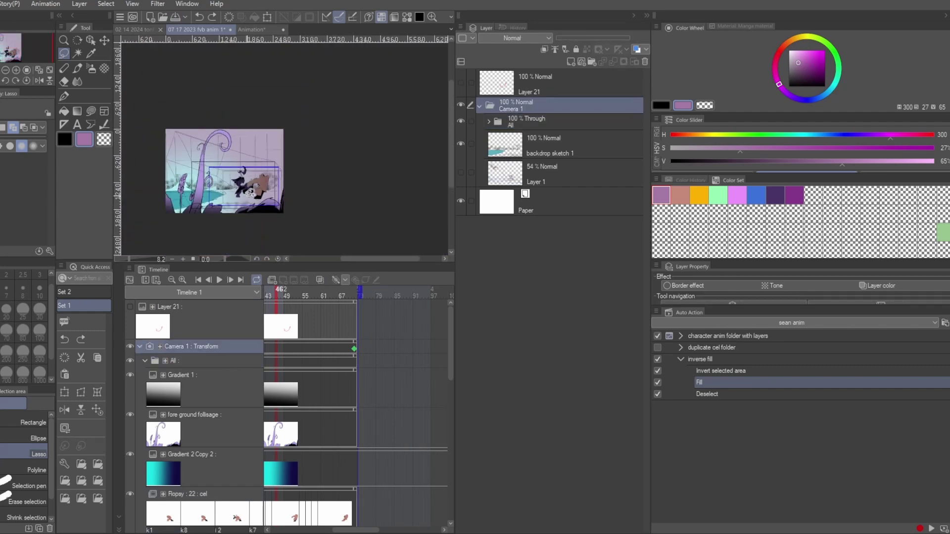
pyautogui.scroll(3, 181, 195)
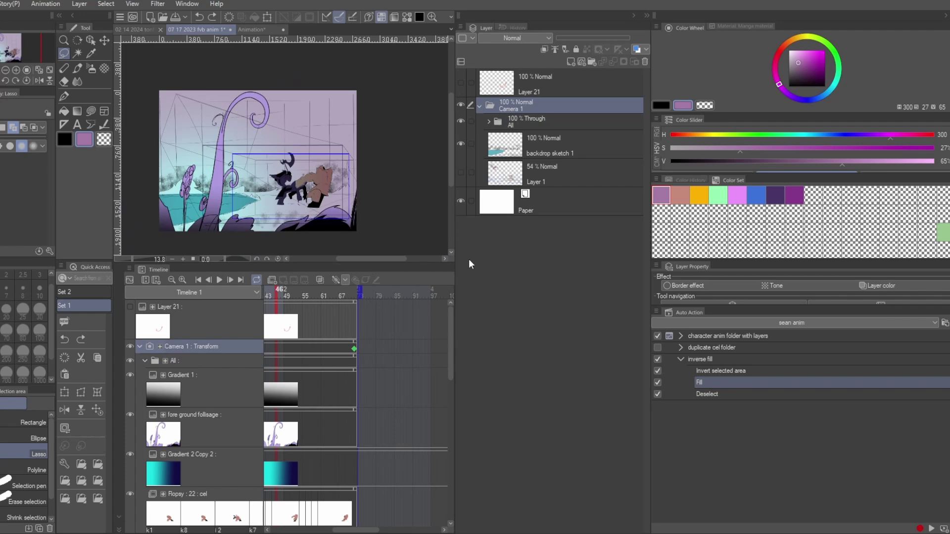
pyautogui.moveTo(456, 253); pyautogui.dragTo(563, 255)
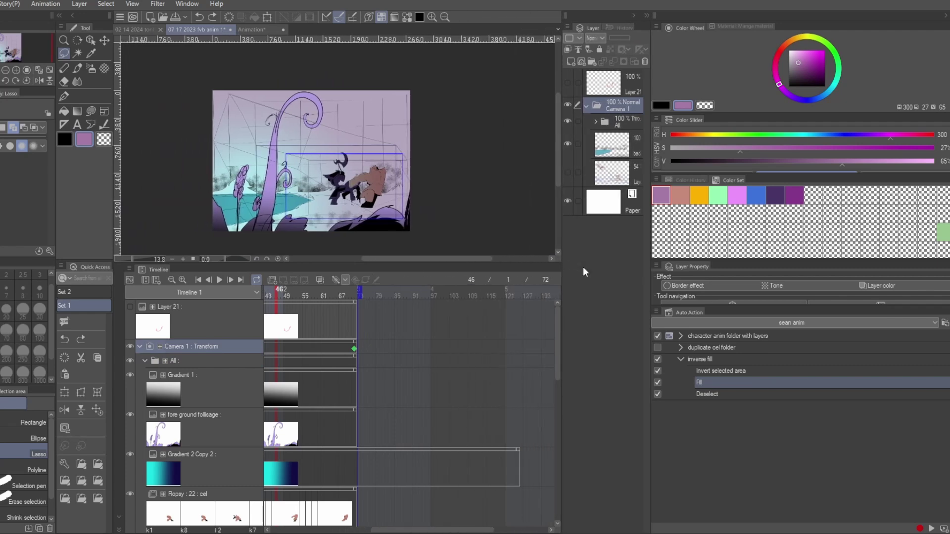
# - Widen the canvas and timeline area, enlarge the Layer Property palette, and bring the timeline's first frames into view
pyautogui.moveTo(651, 264); pyautogui.dragTo(760, 265)
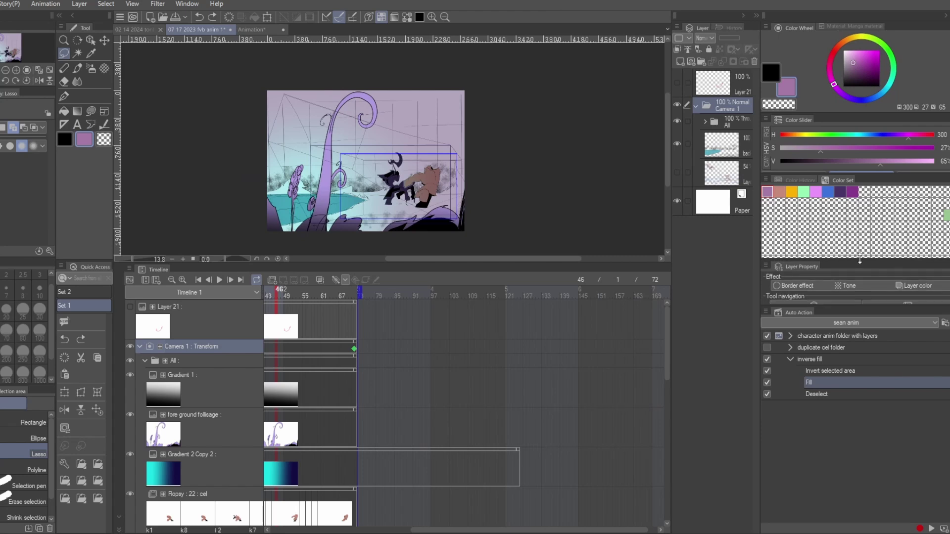
pyautogui.moveTo(845, 307); pyautogui.dragTo(839, 402)
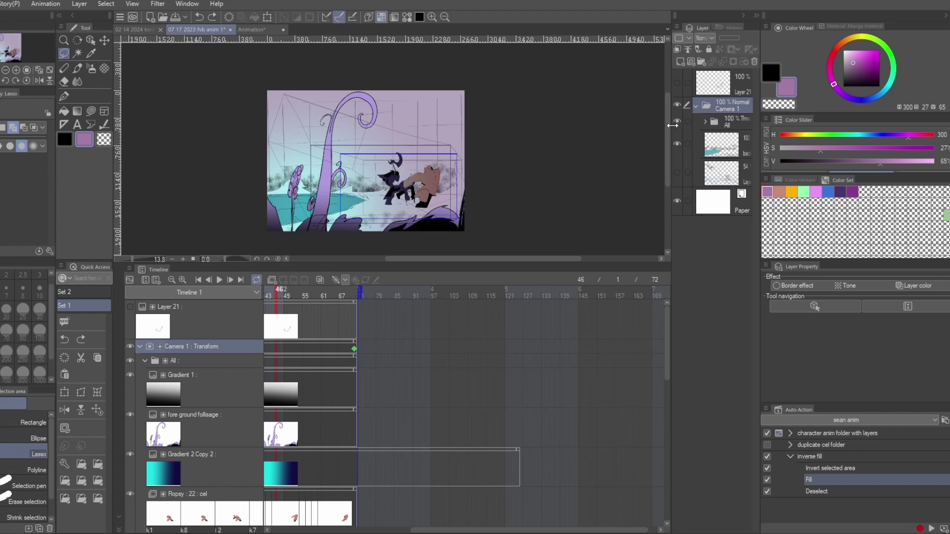
pyautogui.moveTo(671, 124); pyautogui.dragTo(658, 127)
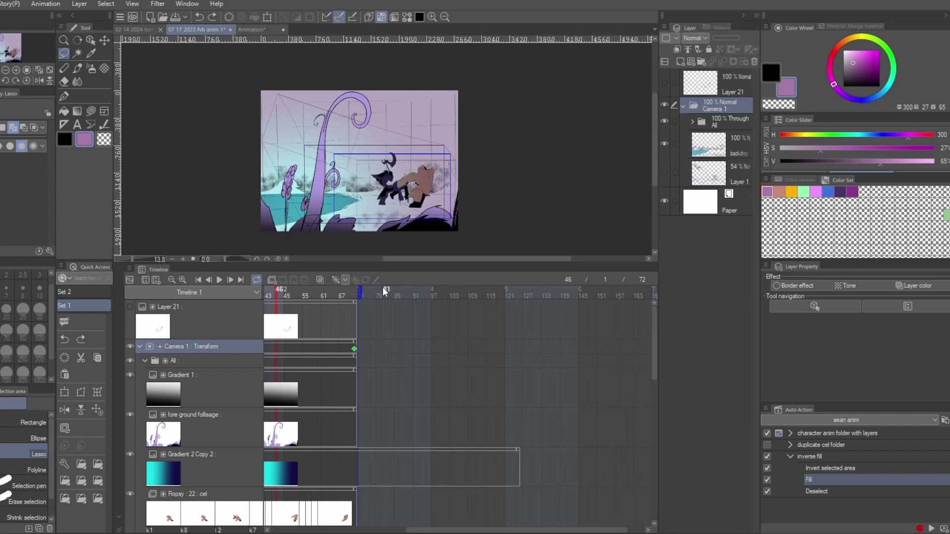
pyautogui.moveTo(473, 530); pyautogui.dragTo(340, 510)
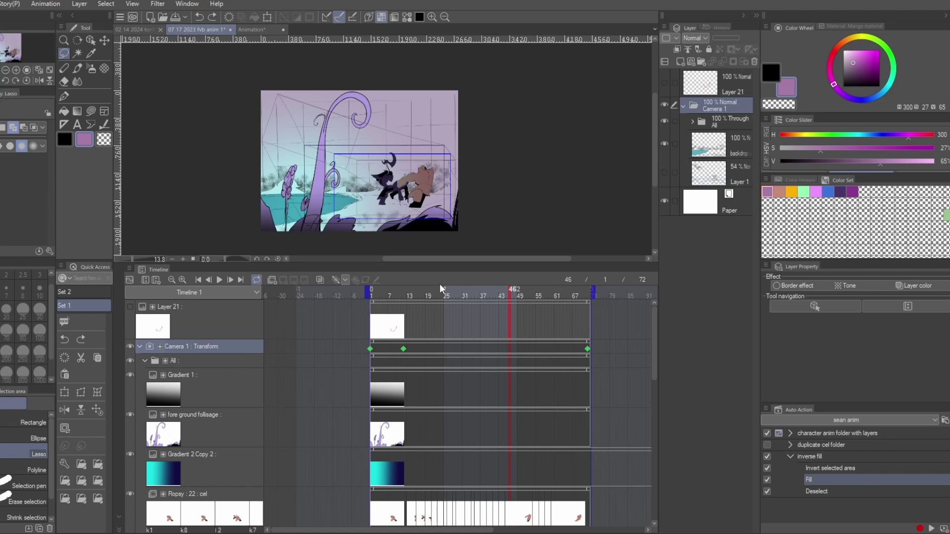
# - In the Animation document, set the drawing colour to red at H 0, S 100, V 96 and choose the G-pen
pyautogui.click(246, 33)
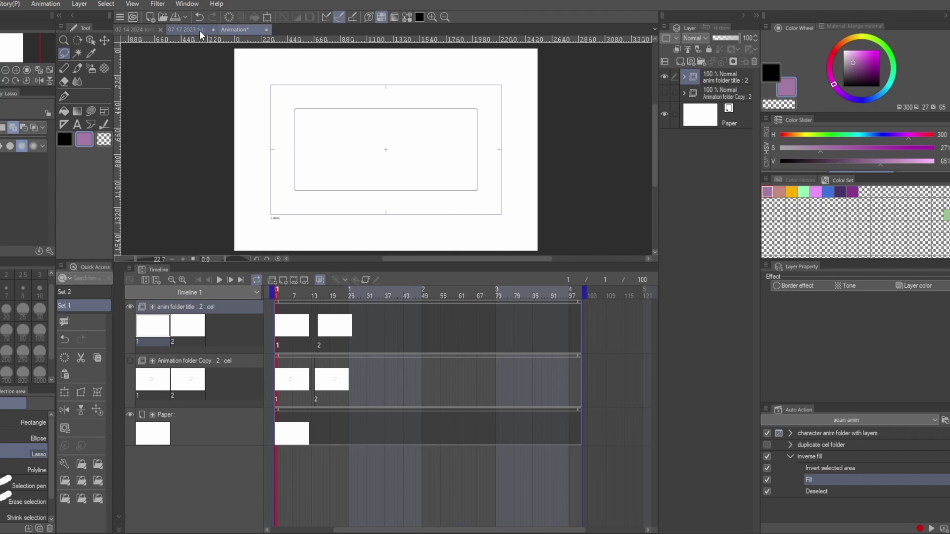
pyautogui.click(200, 31)
pyautogui.click(254, 29)
pyautogui.moveTo(794, 136); pyautogui.dragTo(764, 138)
pyautogui.click(934, 148)
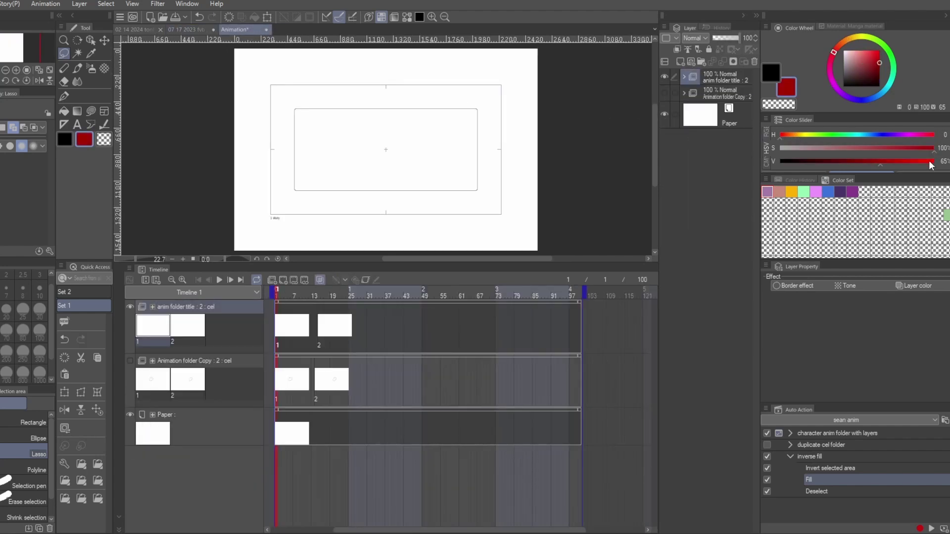
pyautogui.click(920, 162)
pyautogui.click(64, 95)
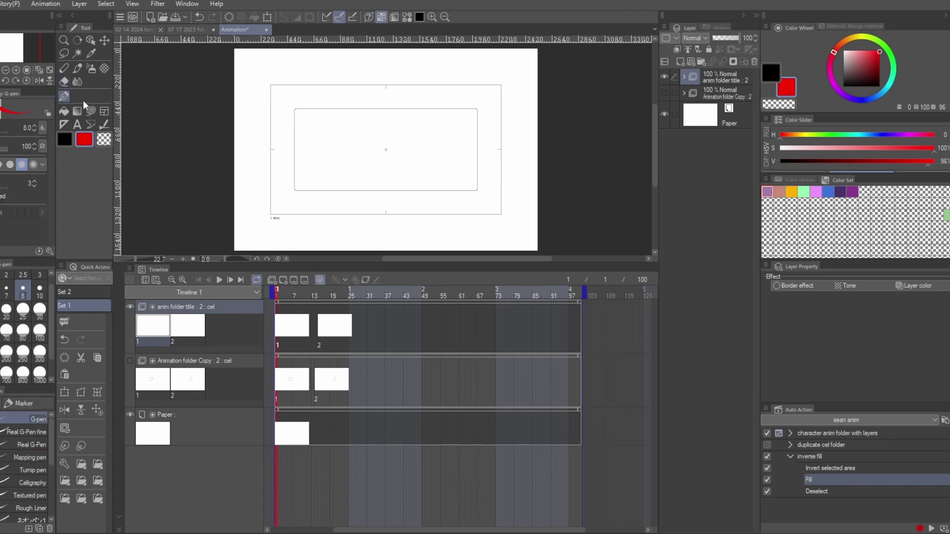
# - Sketch two red boxes joined by an arrow on a new layer above Paper, and undo the last strokes
pyautogui.click(713, 121)
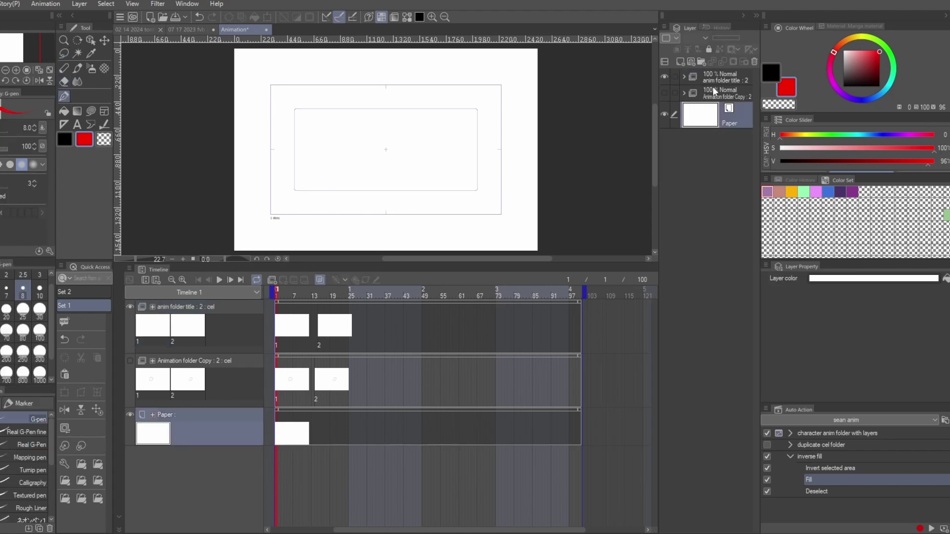
pyautogui.click(690, 62)
pyautogui.moveTo(293, 120)
pyautogui.mouseDown()
pyautogui.moveTo(285, 137)
pyautogui.moveTo(317, 121)
pyautogui.moveTo(293, 121)
pyautogui.mouseUp()
pyautogui.moveTo(328, 134)
pyautogui.mouseDown()
pyautogui.moveTo(385, 129)
pyautogui.moveTo(394, 133)
pyautogui.moveTo(388, 144)
pyautogui.moveTo(392, 128)
pyautogui.moveTo(484, 151)
pyautogui.moveTo(462, 118)
pyautogui.mouseUp()
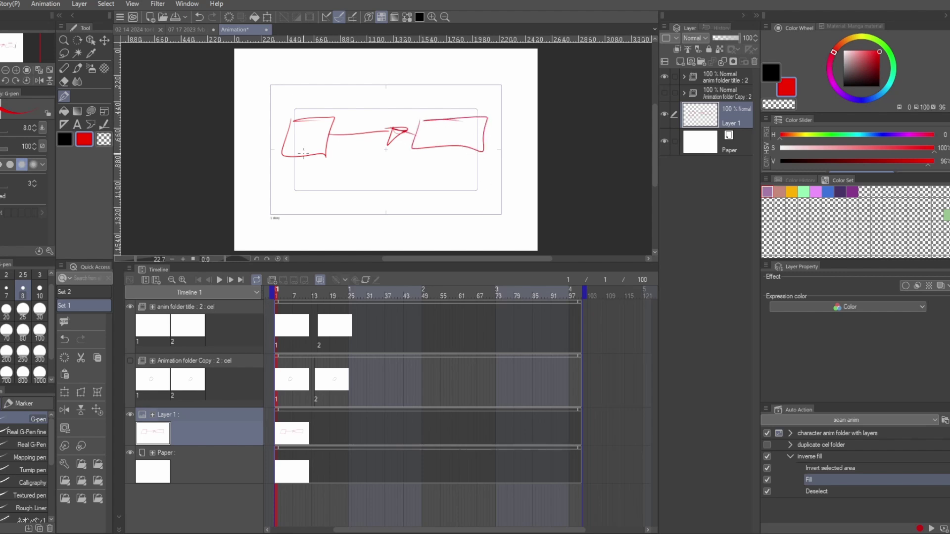
pyautogui.moveTo(271, 150)
pyautogui.mouseDown()
pyautogui.moveTo(350, 150)
pyautogui.moveTo(460, 129)
pyautogui.moveTo(495, 134)
pyautogui.moveTo(361, 143)
pyautogui.moveTo(453, 124)
pyautogui.mouseUp()
pyautogui.hotkey('ctrl', 'z')
pyautogui.hotkey('ctrl', 'z')
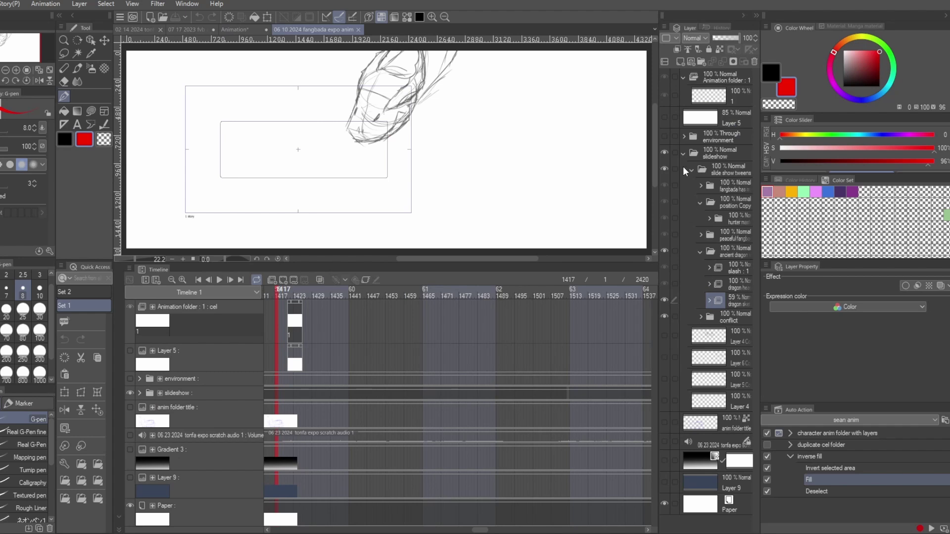
# - Collapse the slideshow folder and show the environment folder in the 06 10 2024 fangbada expo anim document
pyautogui.click(684, 152)
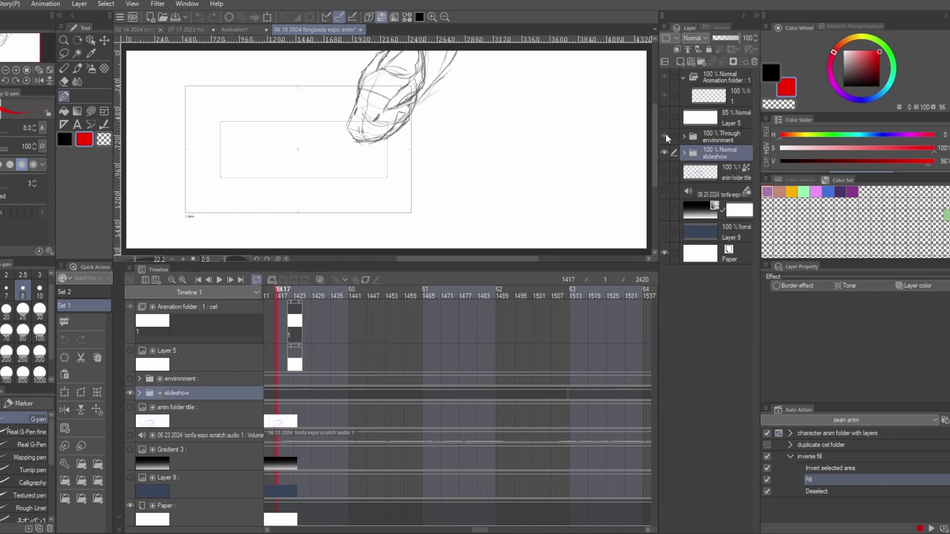
pyautogui.click(665, 135)
pyautogui.scroll(-2, 504, 166)
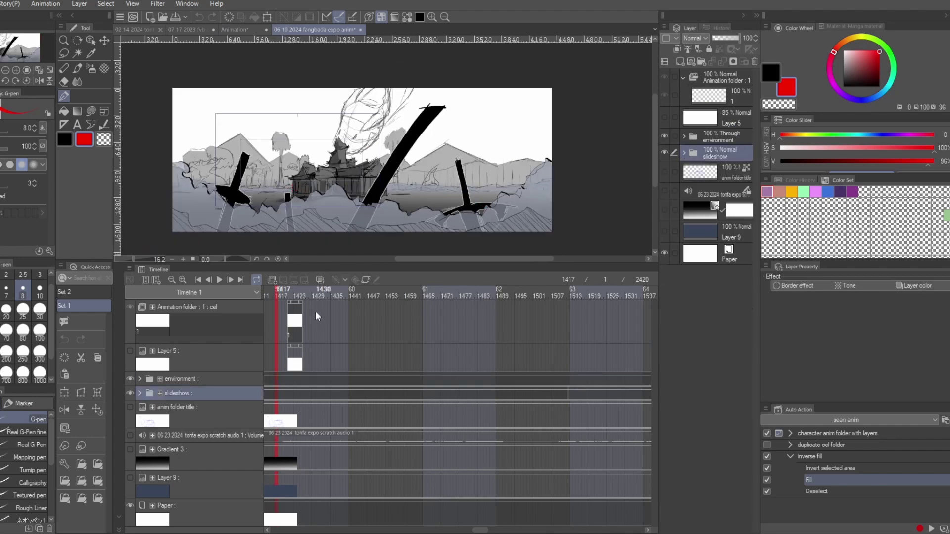
# - Preview the fangbada scene at frame 1460, at frame 1, and at the last frame, 2420
pyautogui.moveTo(317, 295); pyautogui.dragTo(409, 295)
pyautogui.scroll(-3, 464, 185)
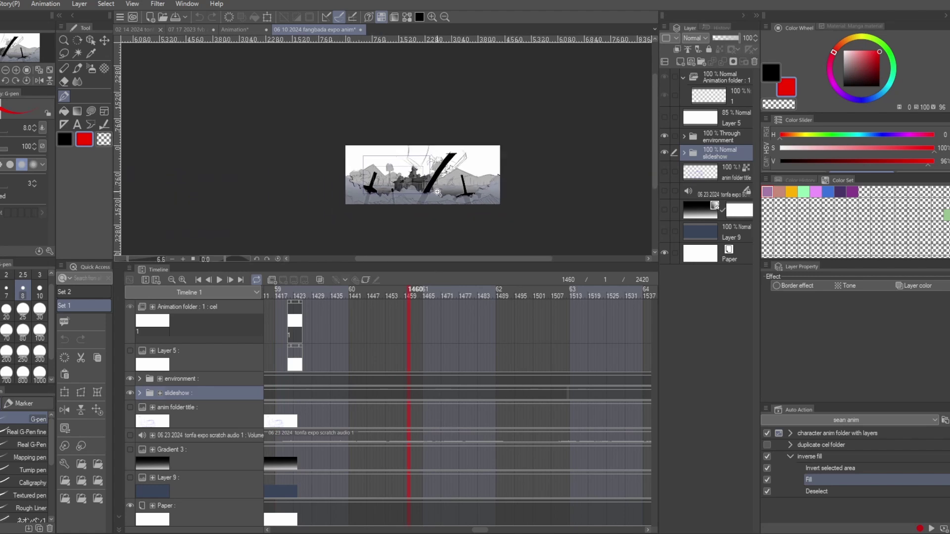
pyautogui.moveTo(480, 529); pyautogui.dragTo(279, 530)
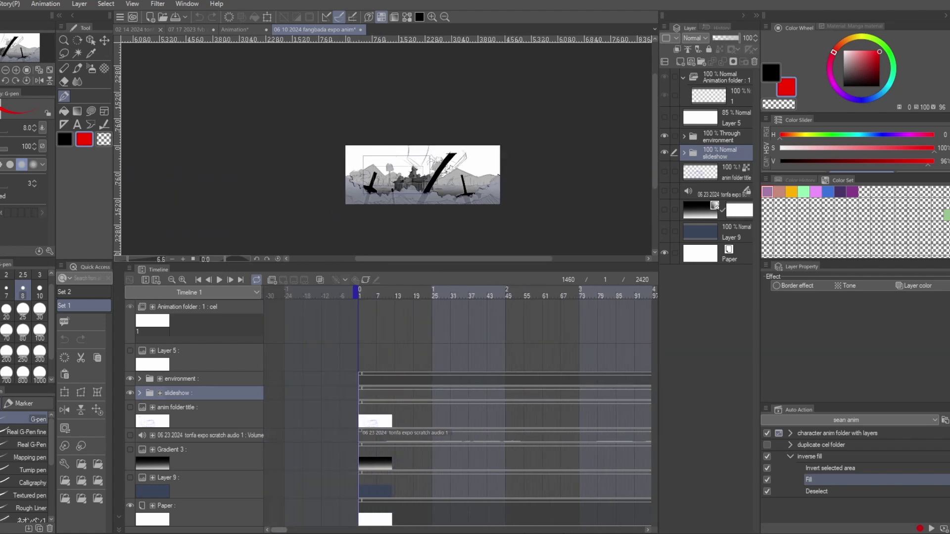
pyautogui.click(361, 295)
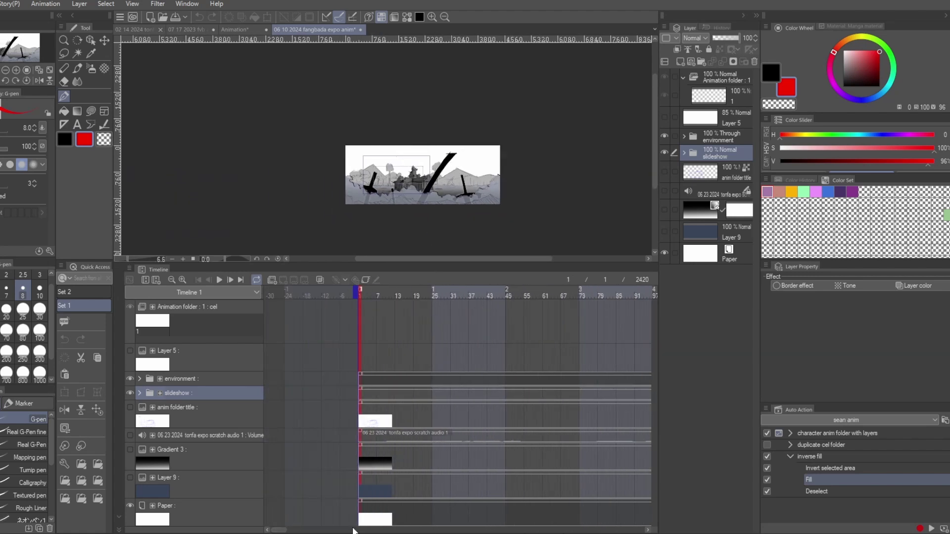
pyautogui.moveTo(275, 530); pyautogui.dragTo(612, 531)
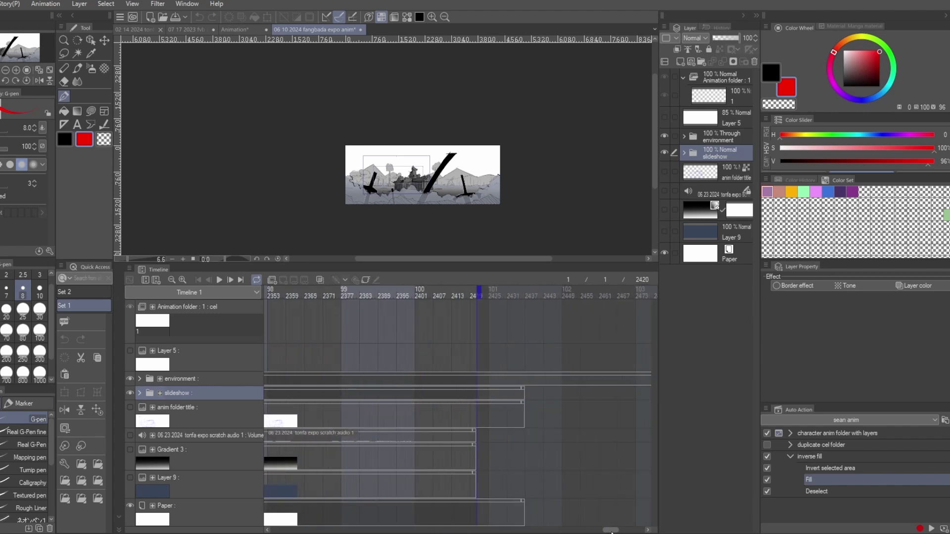
pyautogui.click(476, 291)
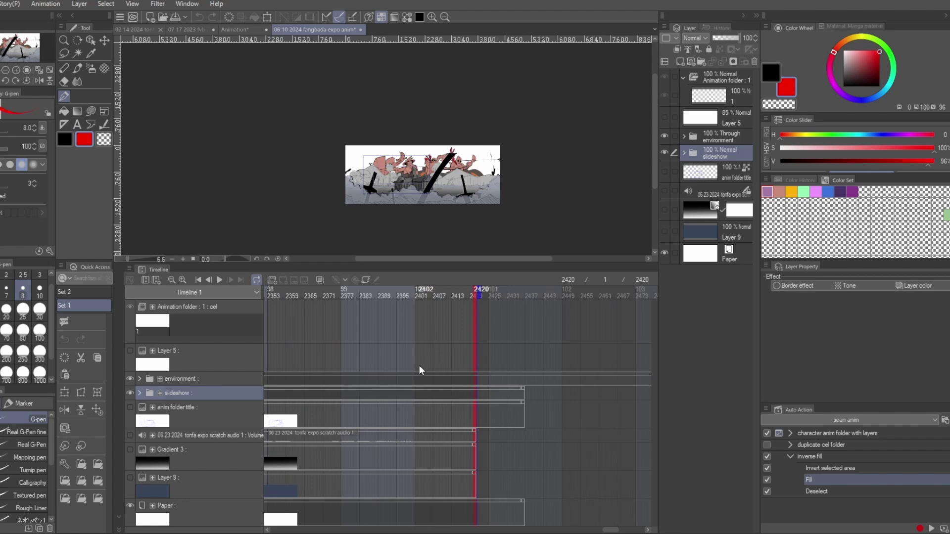
pyautogui.scroll(2, 412, 172)
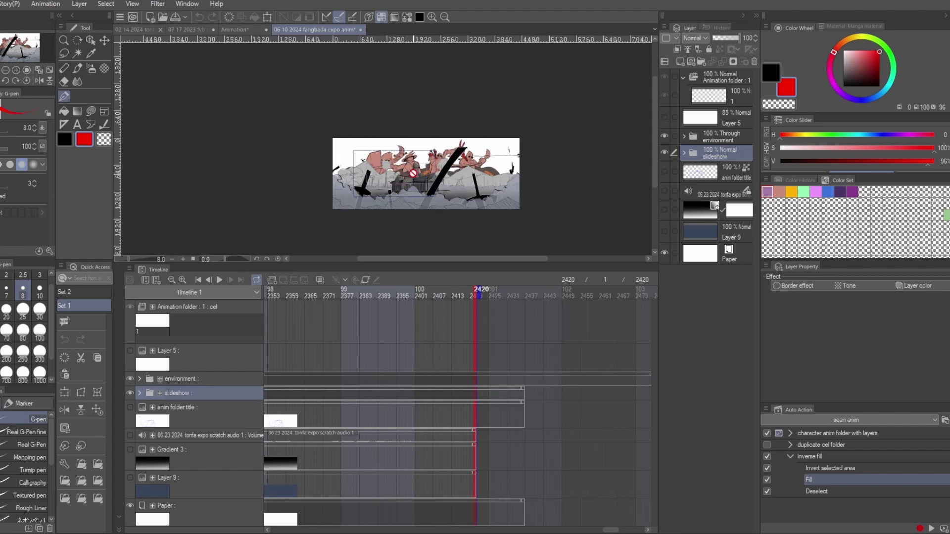
# - Show the Gradient 3 and Layer 9 background layers behind the scene
pyautogui.click(664, 209)
pyautogui.click(664, 231)
pyautogui.scroll(2, 470, 167)
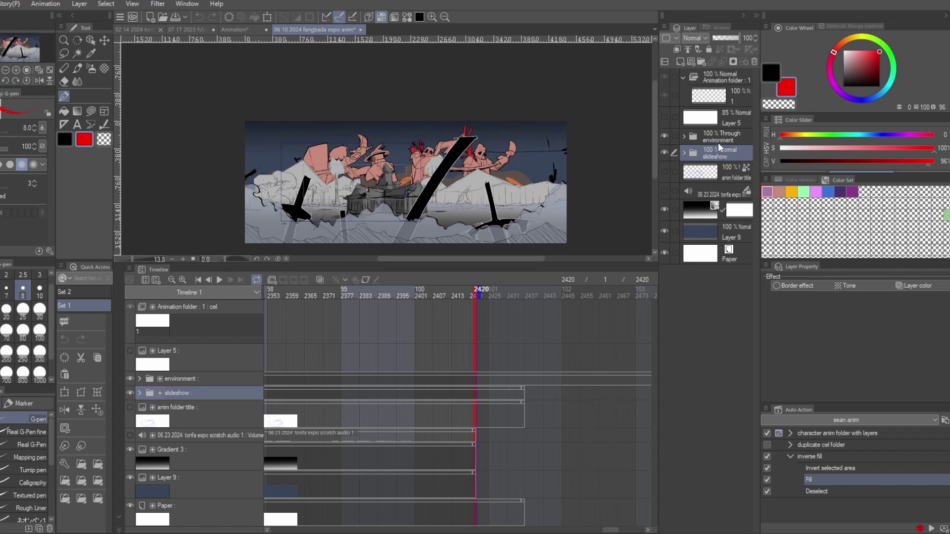
# - Expand the slideshow folder to examine its nested folders and animation layers, and collapse it again
pyautogui.click(718, 143)
pyautogui.click(685, 150)
pyautogui.click(684, 150)
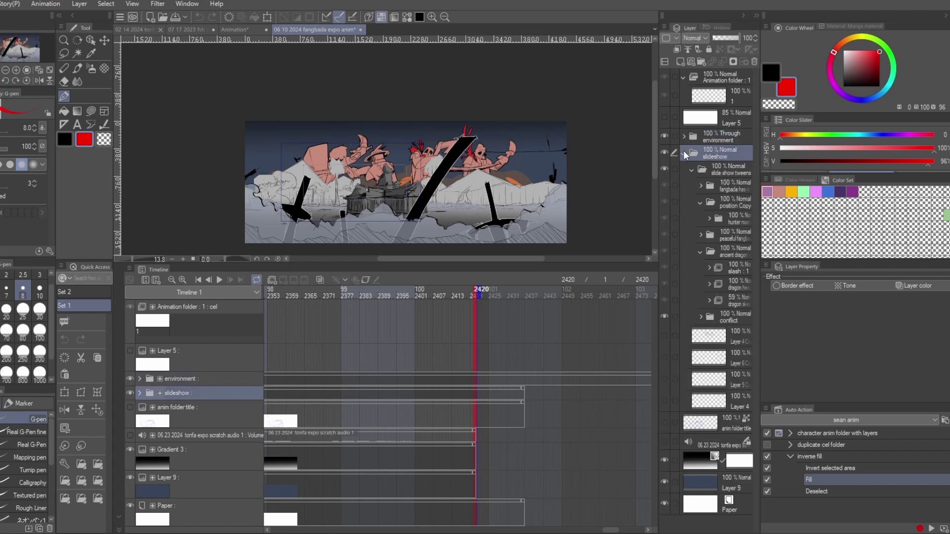
pyautogui.click(684, 151)
pyautogui.click(684, 151)
pyautogui.click(684, 150)
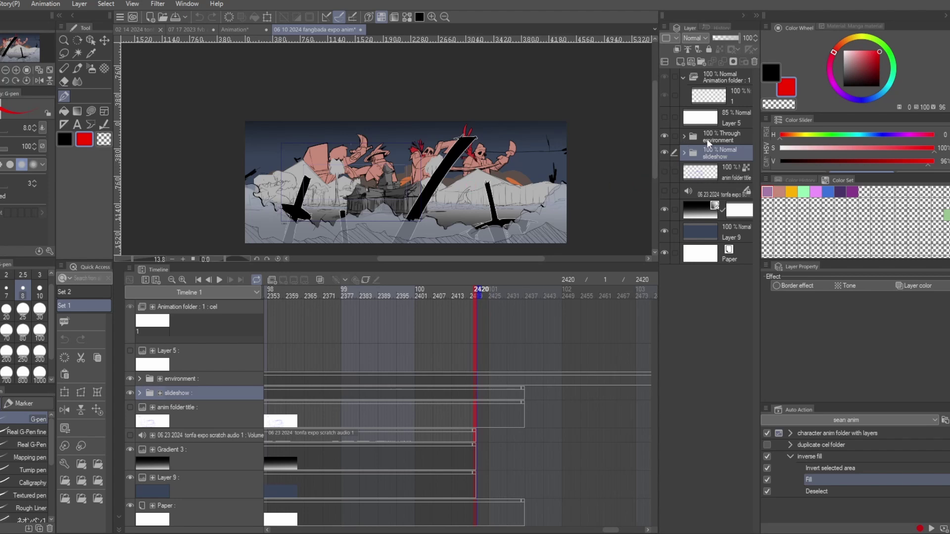
# - Enable keyframes on the environment folder and move the whole folder down and to the right with the Object tool
pyautogui.click(708, 139)
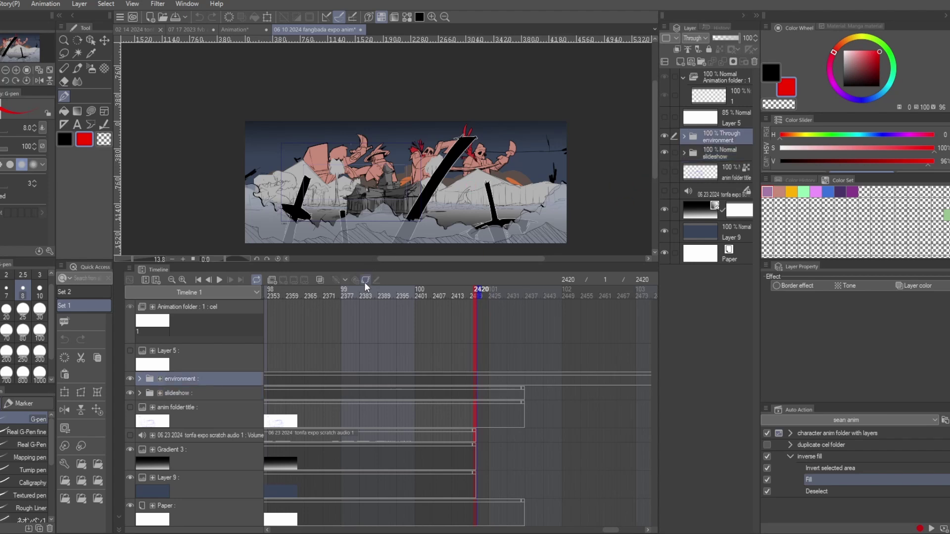
pyautogui.click(378, 276)
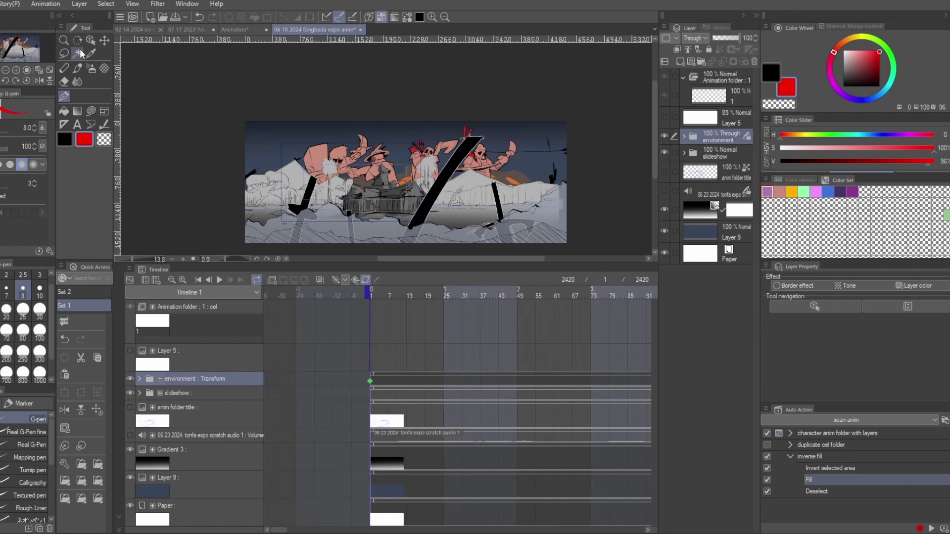
pyautogui.click(90, 42)
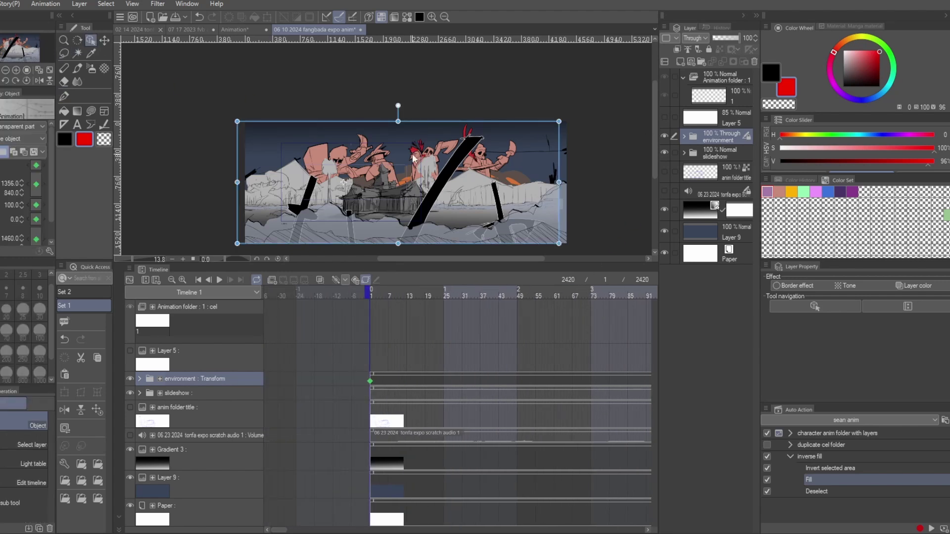
pyautogui.moveTo(415, 126); pyautogui.dragTo(445, 154)
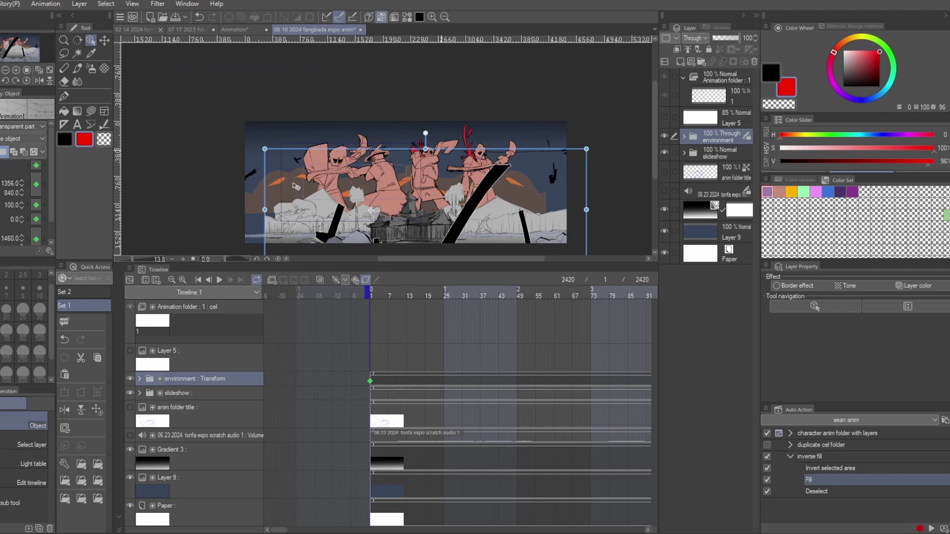
# - Collapse Animation folder 1 above Layer 5 in the layer stack
pyautogui.scroll(1, 296, 185)
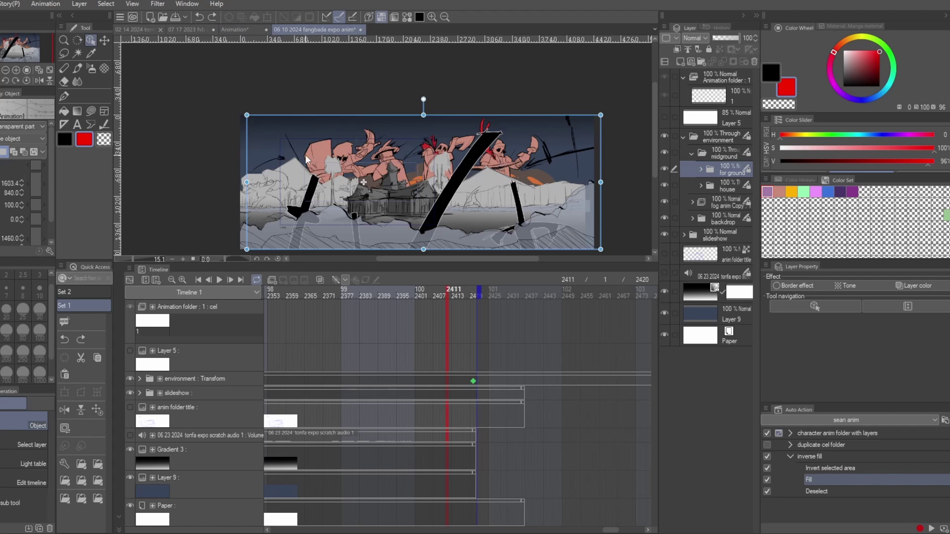
pyautogui.click(683, 77)
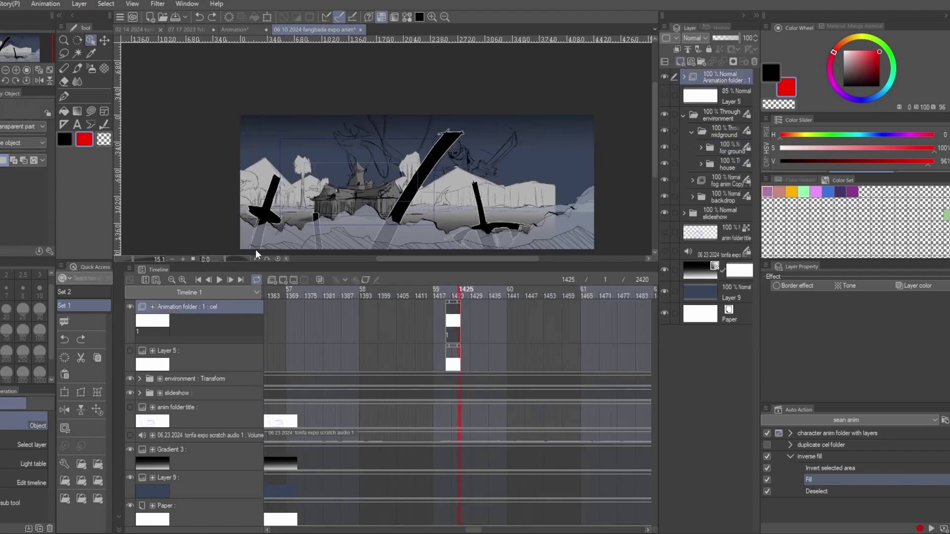
# - Sketch red circles joined by a jagged path across the scene on a new layer, and delete the sketch with its layer
pyautogui.click(65, 97)
pyautogui.hotkey('ctrl', 'shift', 'n')
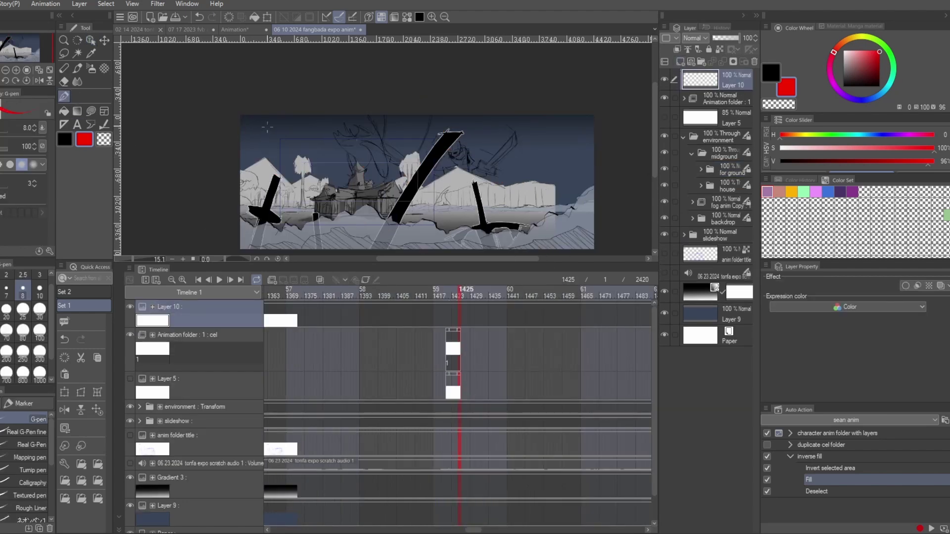
pyautogui.moveTo(273, 152)
pyautogui.mouseDown()
pyautogui.moveTo(315, 227)
pyautogui.moveTo(326, 212)
pyautogui.moveTo(343, 209)
pyautogui.moveTo(368, 222)
pyautogui.moveTo(566, 234)
pyautogui.moveTo(568, 141)
pyautogui.moveTo(562, 127)
pyautogui.moveTo(556, 164)
pyautogui.moveTo(545, 125)
pyautogui.moveTo(590, 157)
pyautogui.mouseUp()
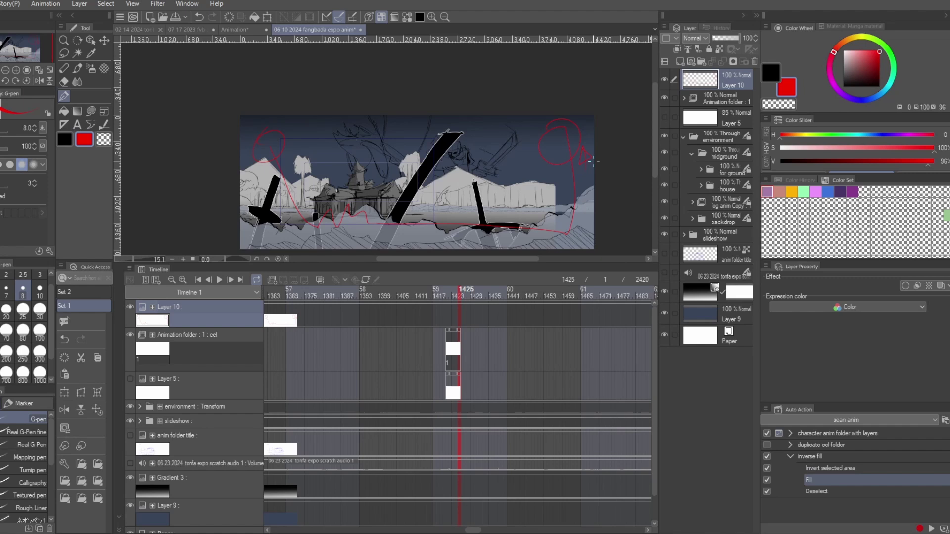
pyautogui.press('Delete')
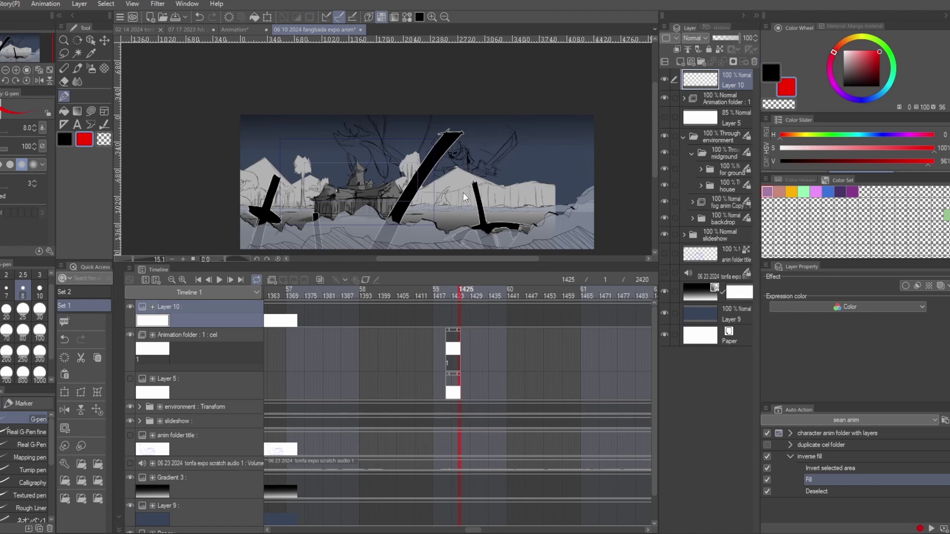
pyautogui.hotkey('ctrl', 'Delete')
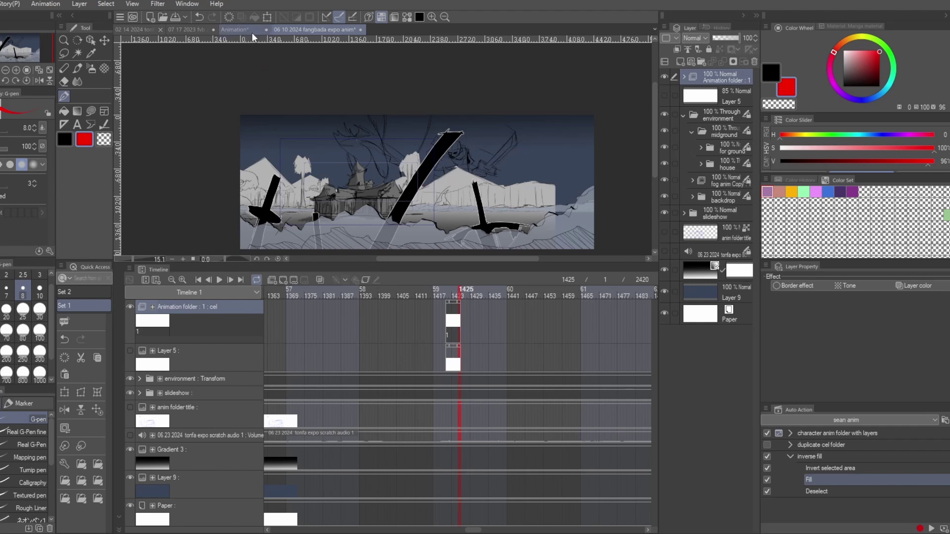
# - In the 02 14 2024 tonfa bappin ghosts document, expand the Tonfa Anim 1 master folder and widen the Layer palette
pyautogui.click(187, 28)
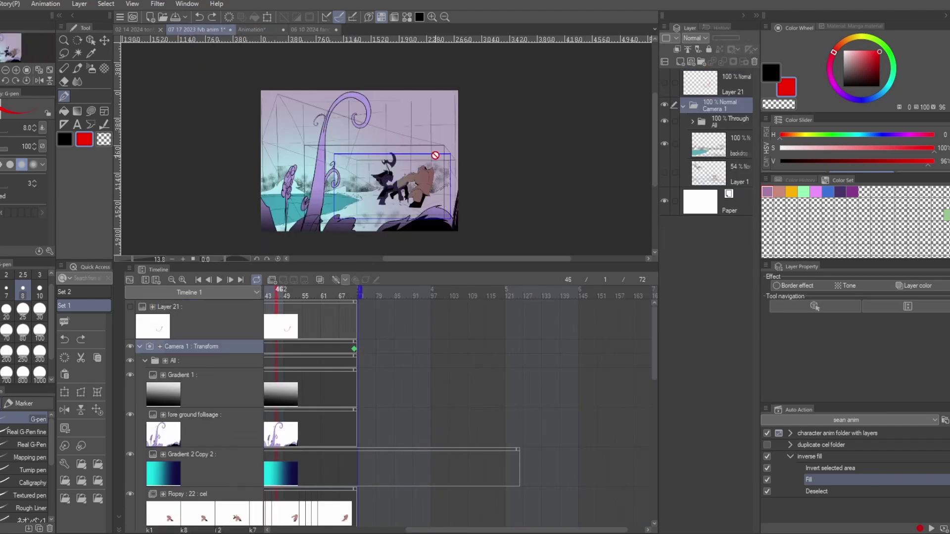
pyautogui.click(126, 31)
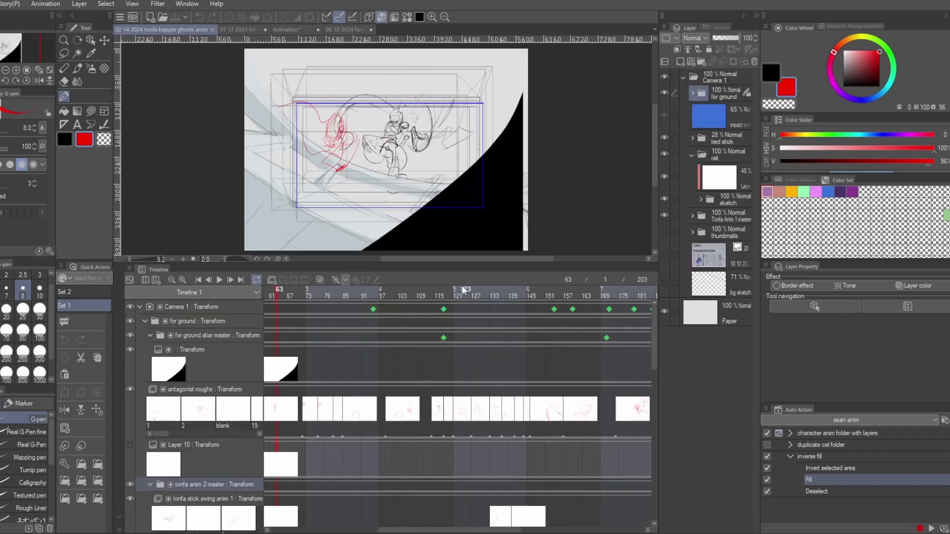
pyautogui.click(692, 216)
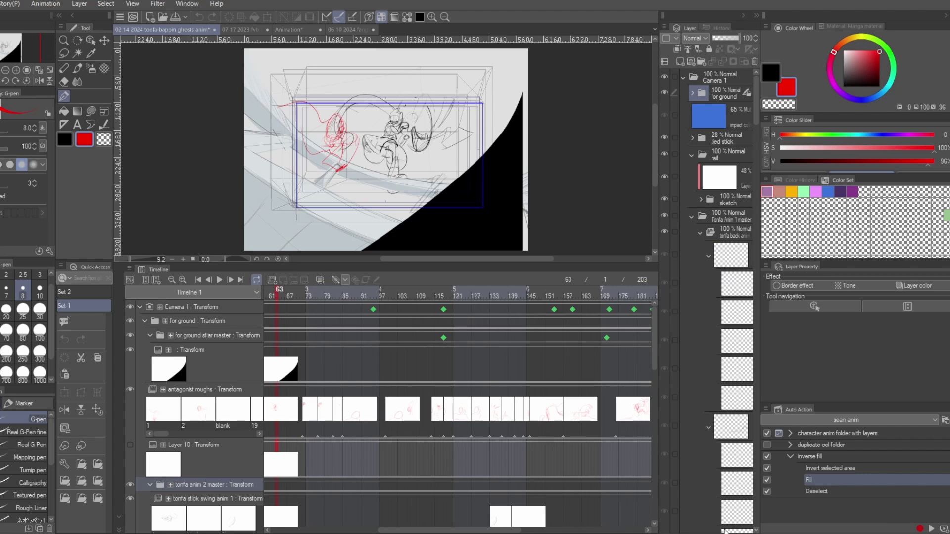
pyautogui.moveTo(659, 472); pyautogui.dragTo(552, 455)
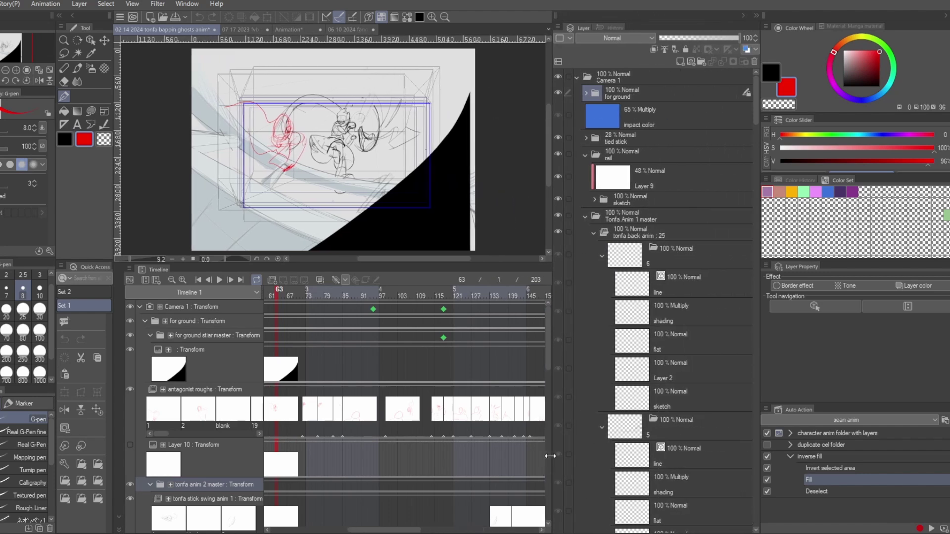
# - Examine the sketch, Layer 2, flat, shading and line layers inside cel folder 6 of the tonfa back anim folder
pyautogui.click(659, 392)
pyautogui.click(680, 367)
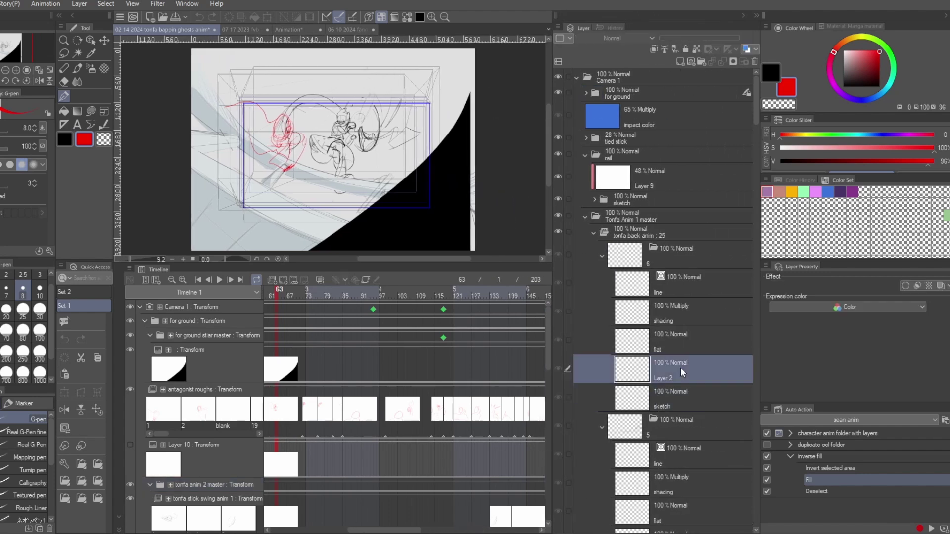
pyautogui.click(681, 346)
pyautogui.click(678, 302)
pyautogui.click(676, 278)
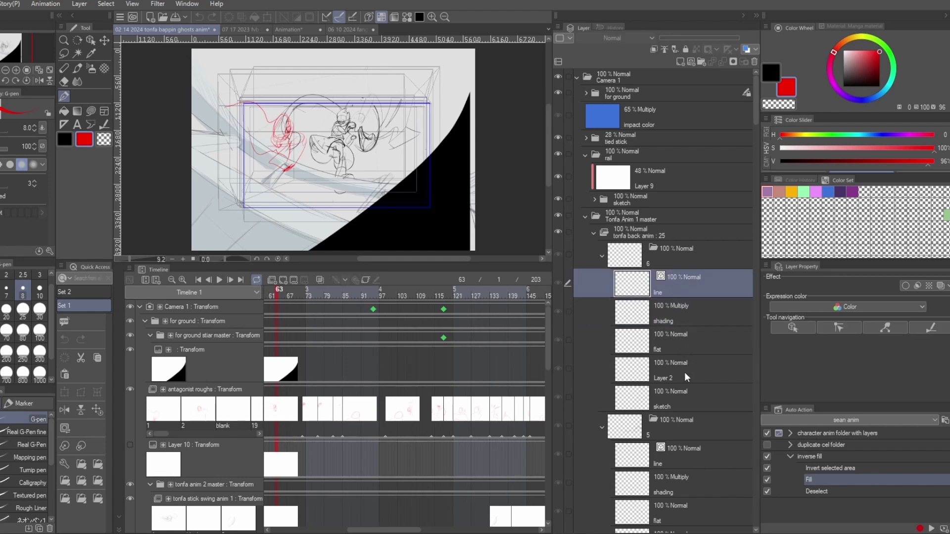
pyautogui.click(680, 390)
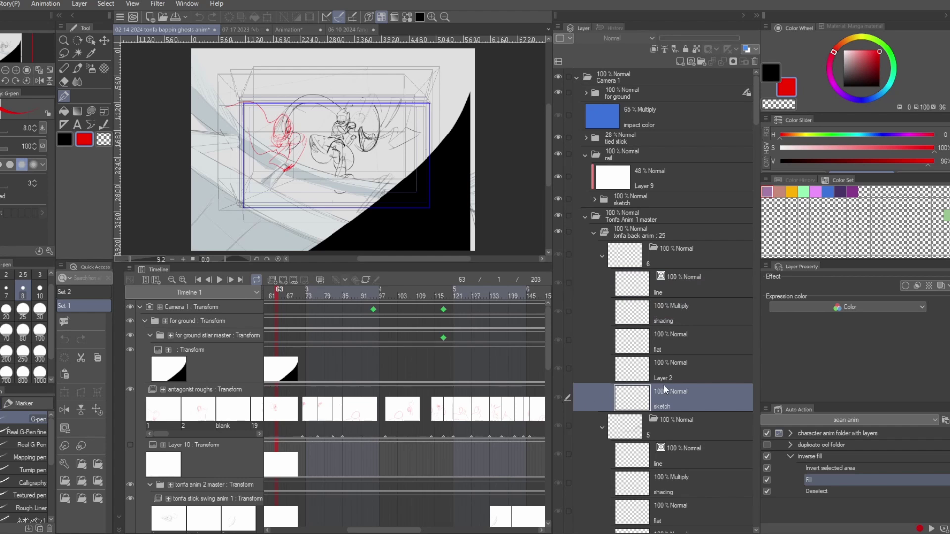
pyautogui.scroll(-2, 670, 378)
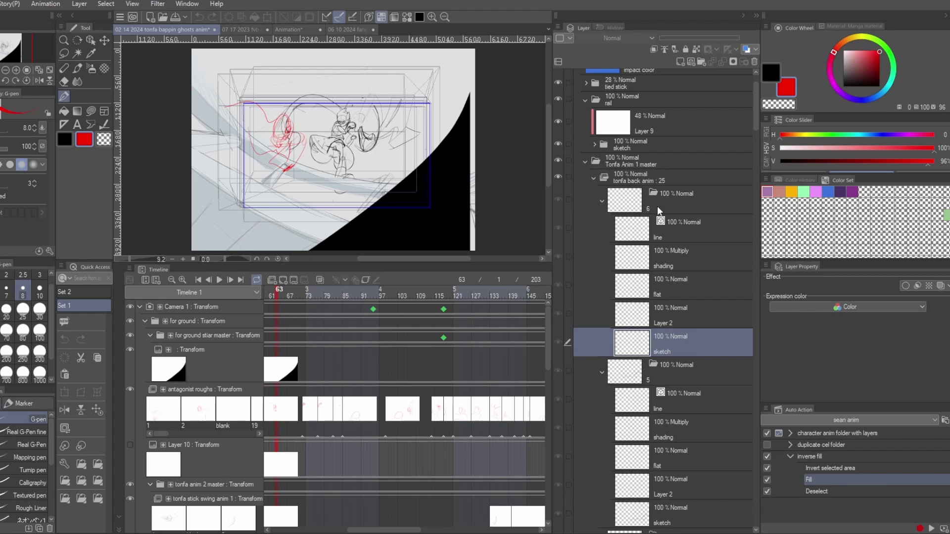
pyautogui.scroll(2, 612, 334)
pyautogui.click(690, 363)
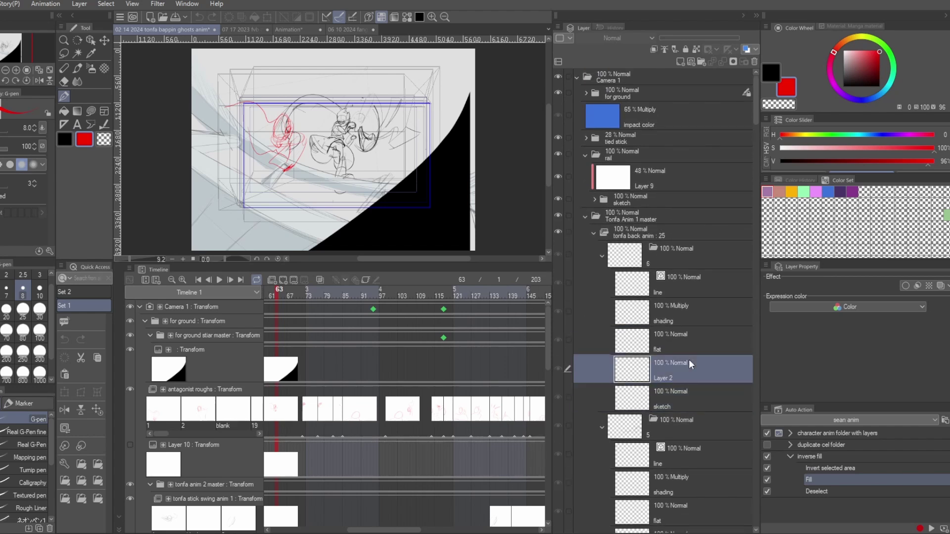
pyautogui.click(683, 284)
# - Lock the transparent pixels of cel 6's sketch layer and select the for ground folder
pyautogui.click(682, 395)
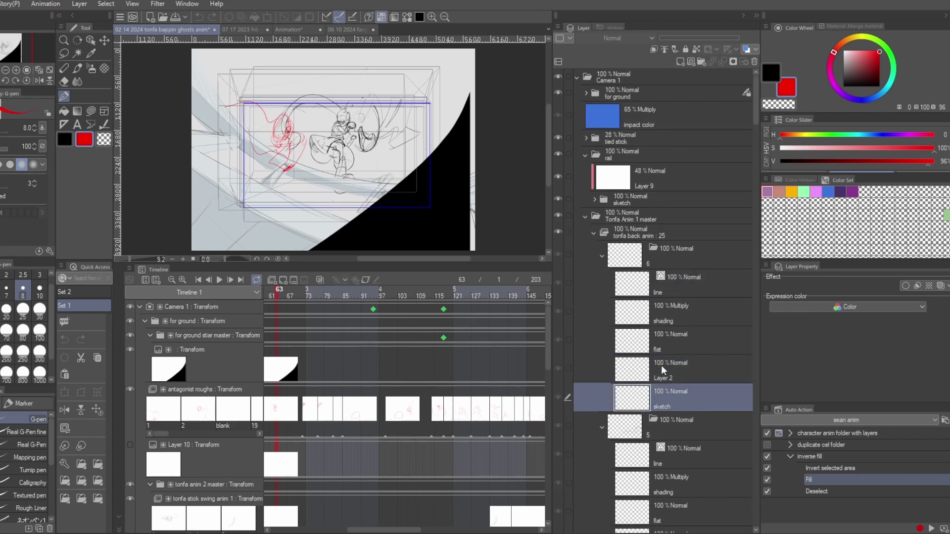
pyautogui.click(696, 51)
pyautogui.click(683, 95)
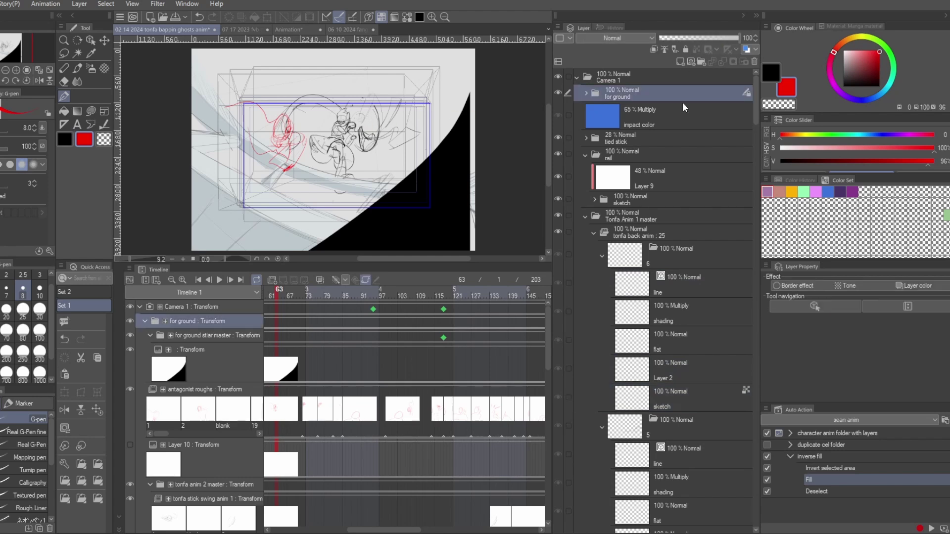